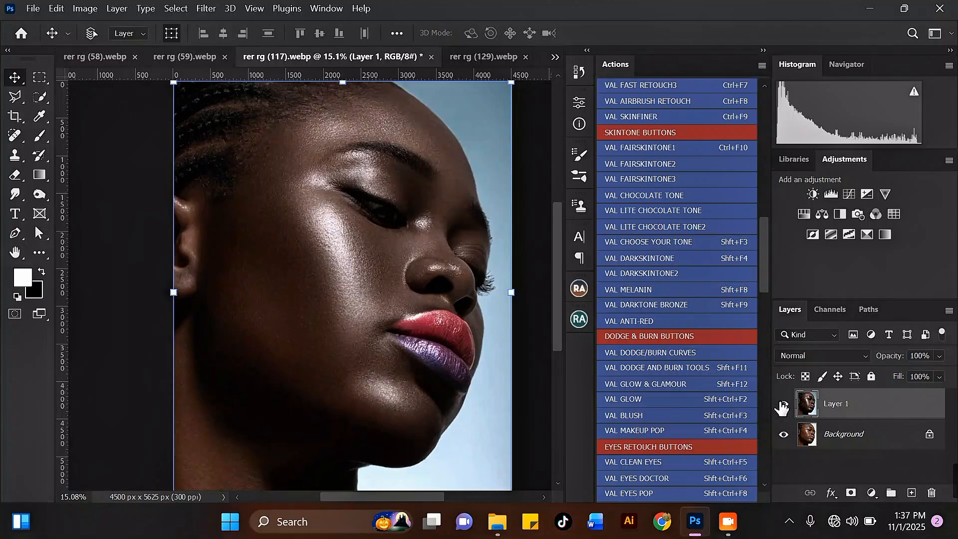
Toggle Layer 1 off and back on to compare the retouched portrait with the original photo.
left_click(783, 405)
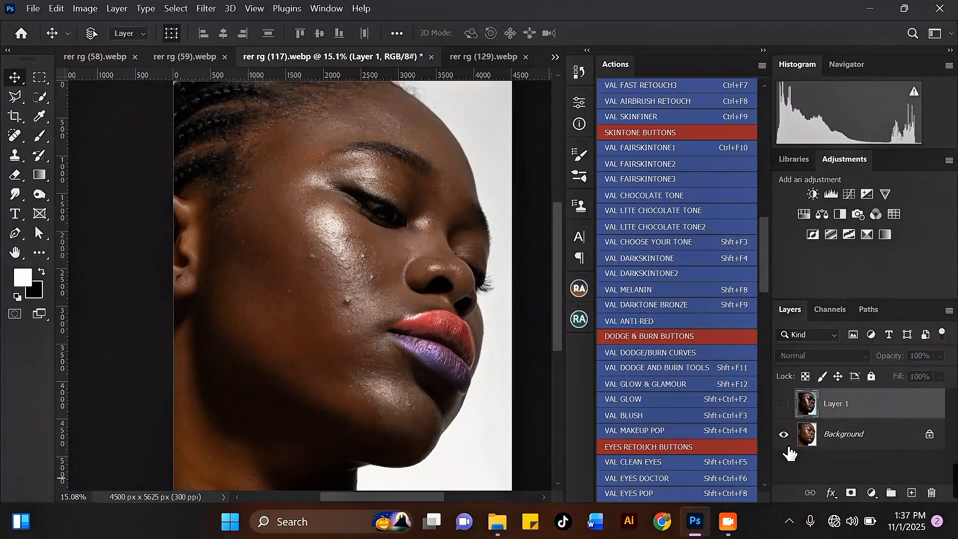
left_click(784, 405)
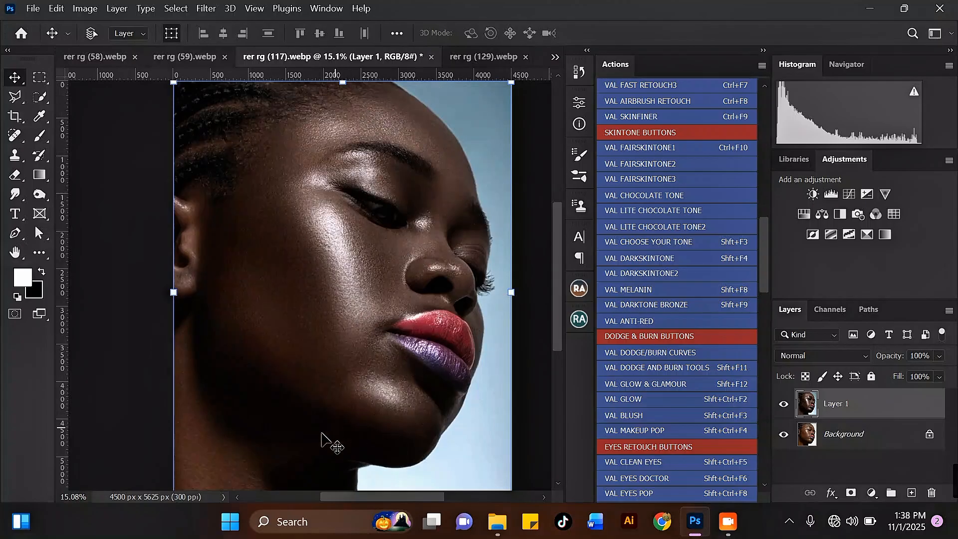
mouse_move(412, 497)
left_mouse_down()
mouse_move(388, 497)
mouse_move(409, 492)
left_mouse_up()
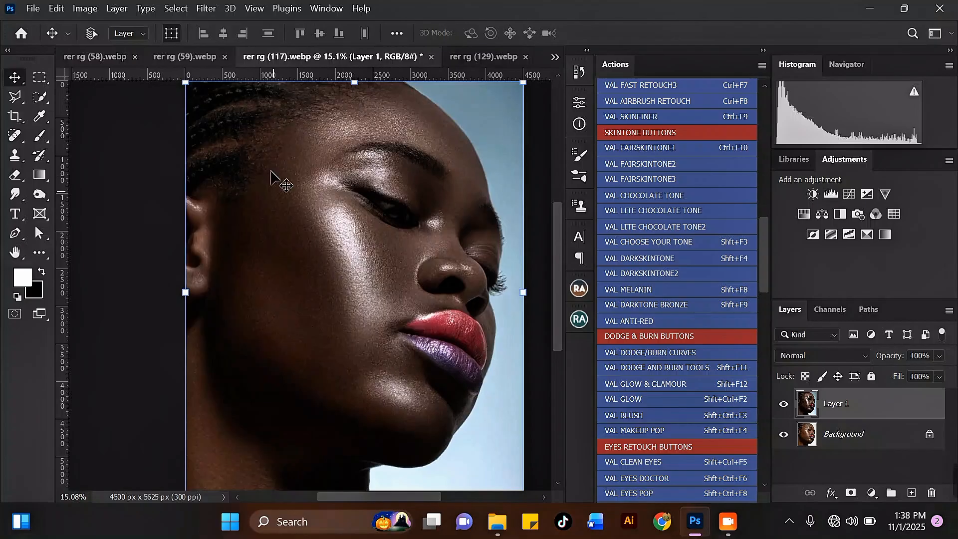
Hide Layer 1, select the Background layer, and scroll the Actions panel to the VAL retouching actions.
left_click(784, 404)
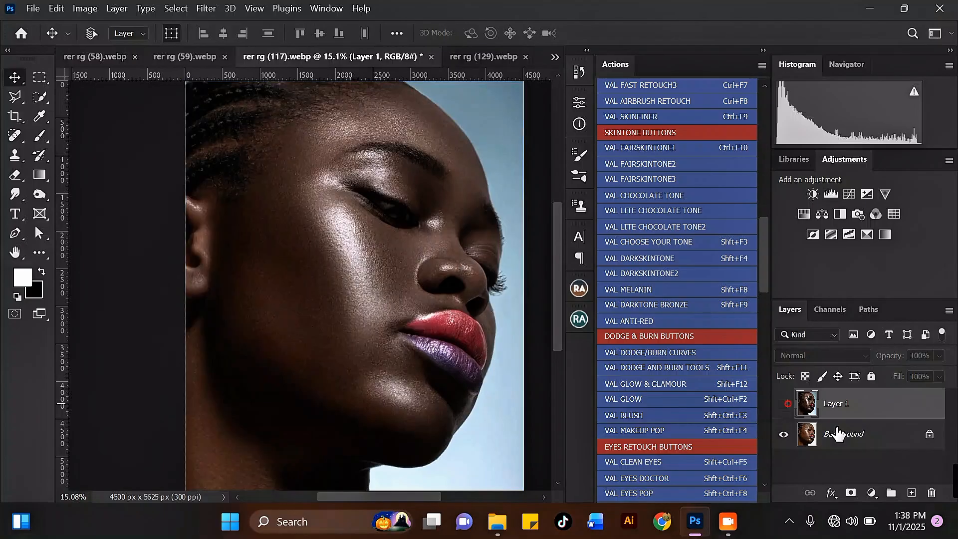
left_click(843, 433)
scroll(363, 274, "up", 2)
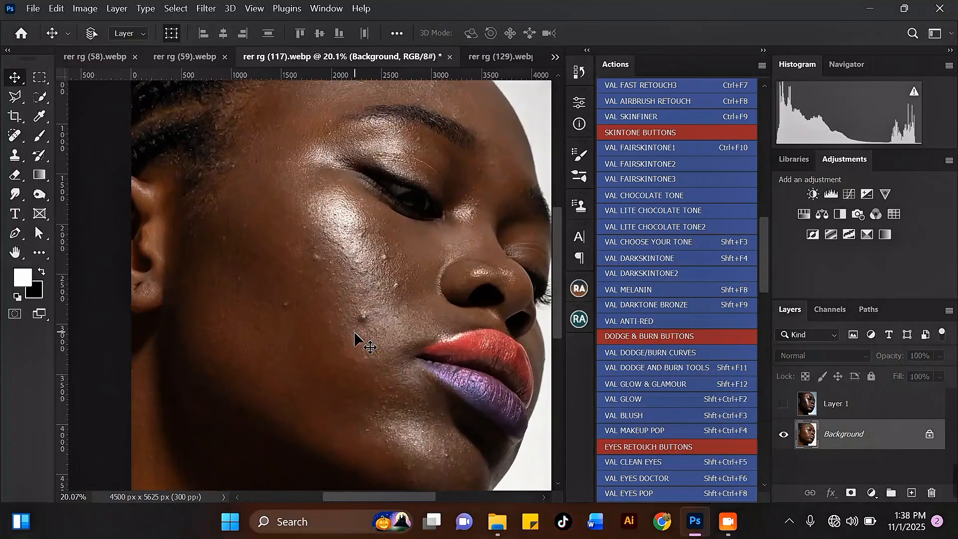
scroll(364, 219, "down", 2)
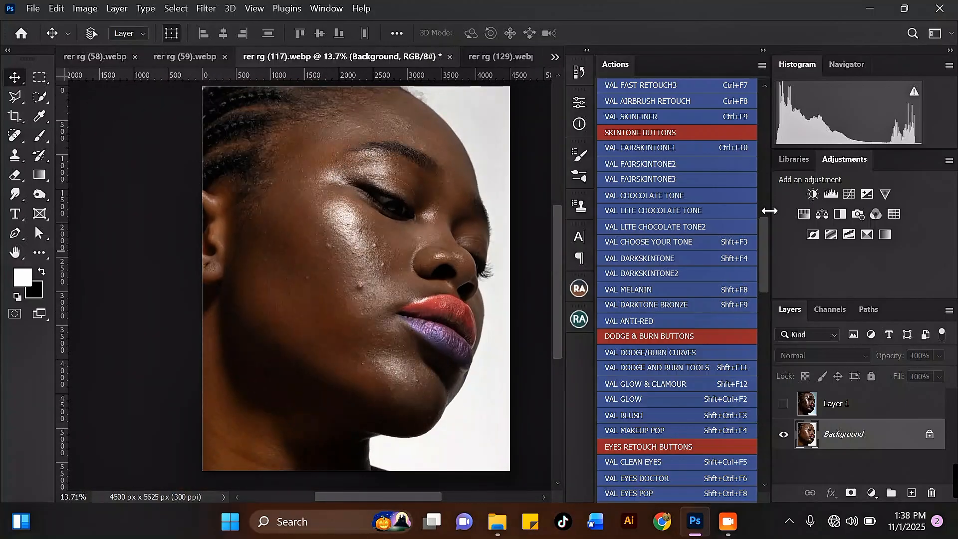
mouse_move(767, 239)
left_mouse_down()
mouse_move(774, 361)
mouse_move(767, 178)
mouse_move(768, 199)
left_mouse_up()
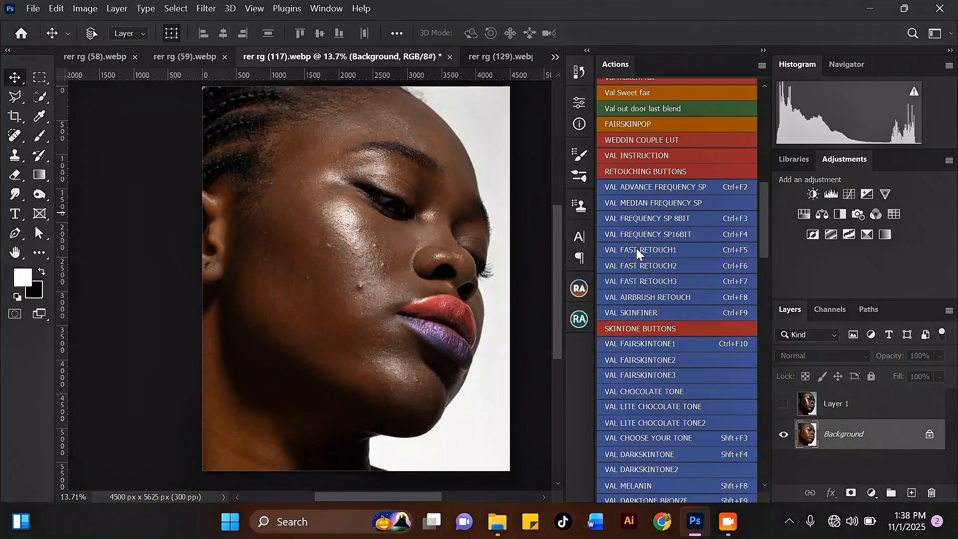
Run the VAL FREQUENCY SP 8BIT action and continue past its opening message.
left_click(686, 219)
left_click(469, 213)
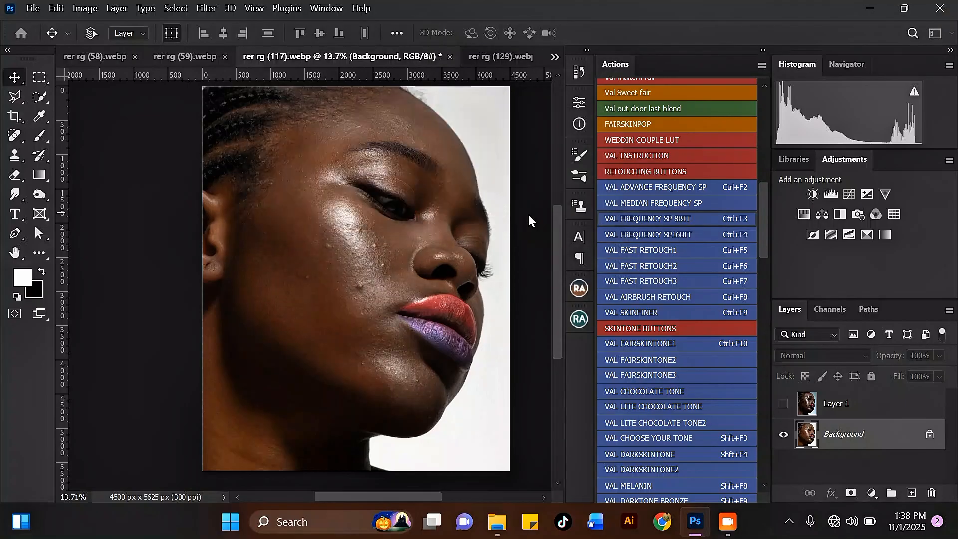
left_click(428, 215)
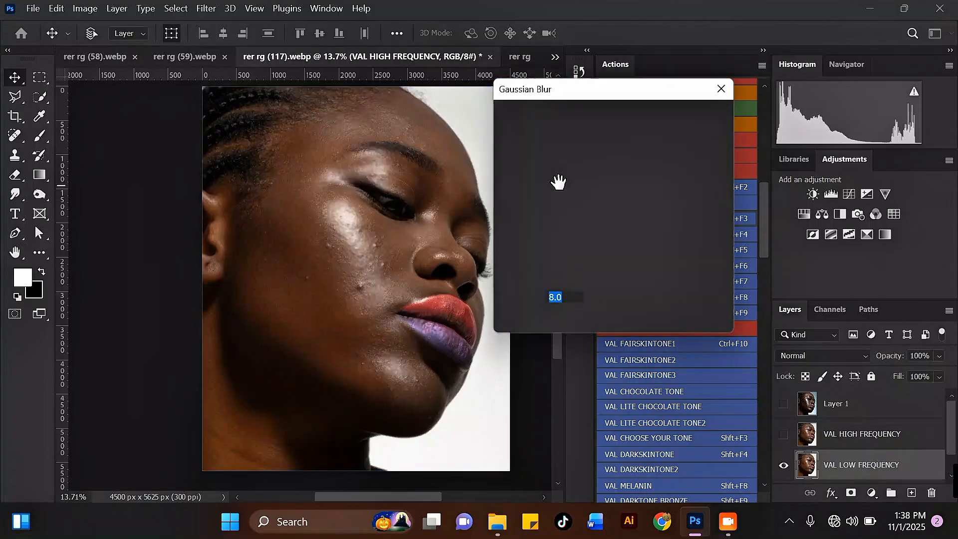
Set the Gaussian Blur radius to 11 pixels, checking the face in the preview, and apply it.
left_click_drag(598, 95, 680, 68)
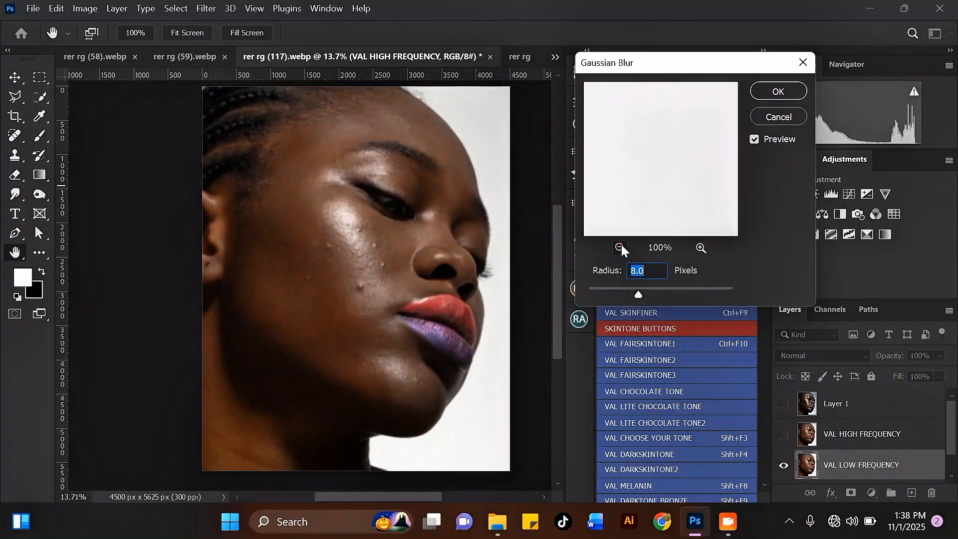
left_click(621, 247)
left_click(621, 248)
left_click(621, 248)
left_click(621, 248)
left_click(620, 248)
left_click(620, 248)
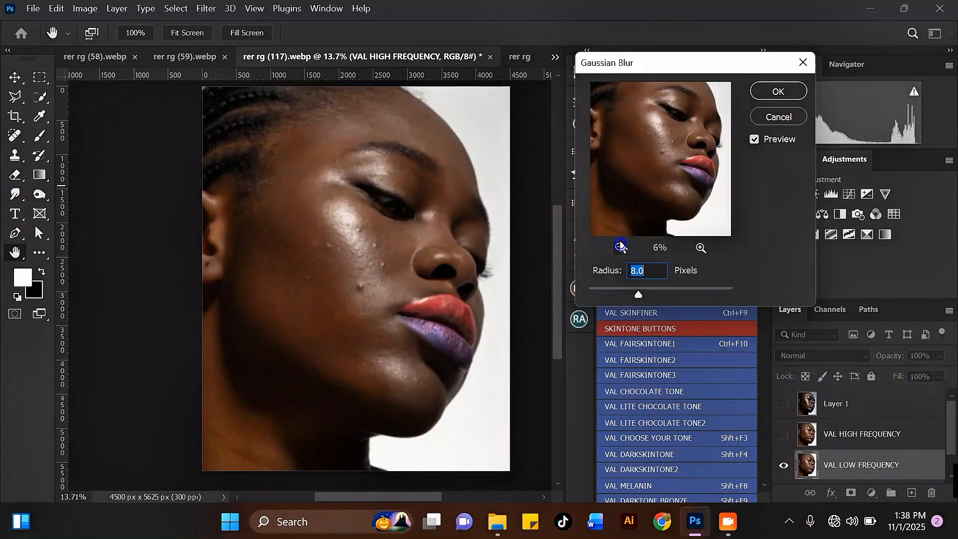
left_click(700, 248)
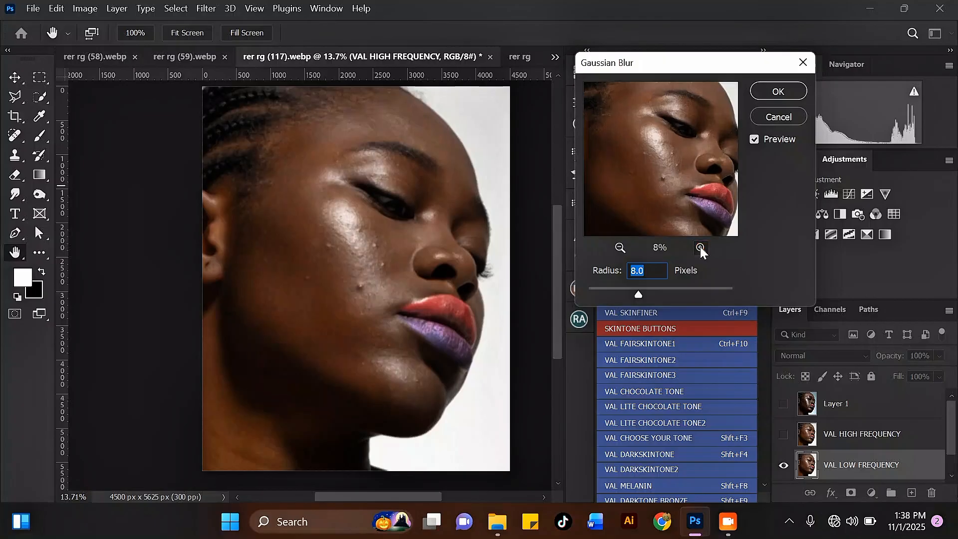
left_click_drag(686, 209, 680, 171)
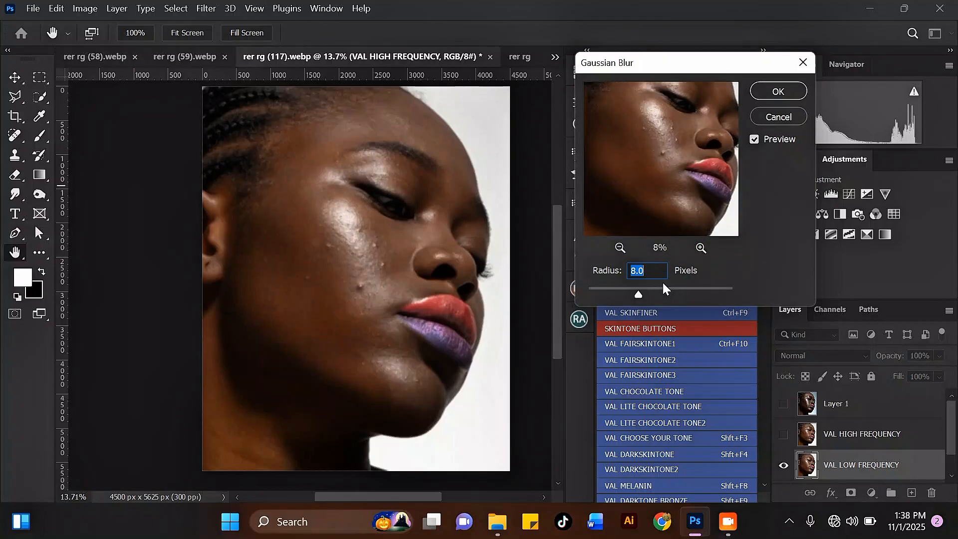
type("9")
type("10")
type("11")
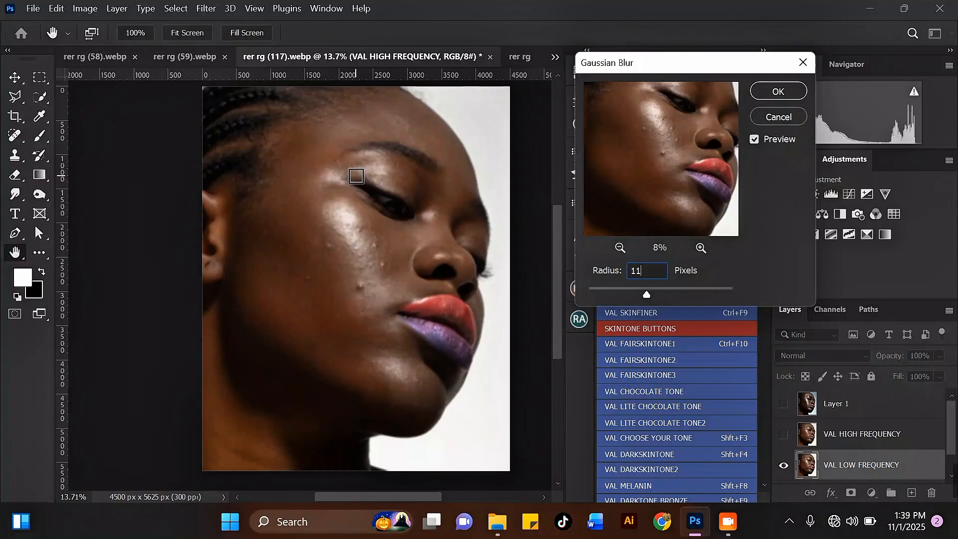
left_click_drag(640, 110, 644, 131)
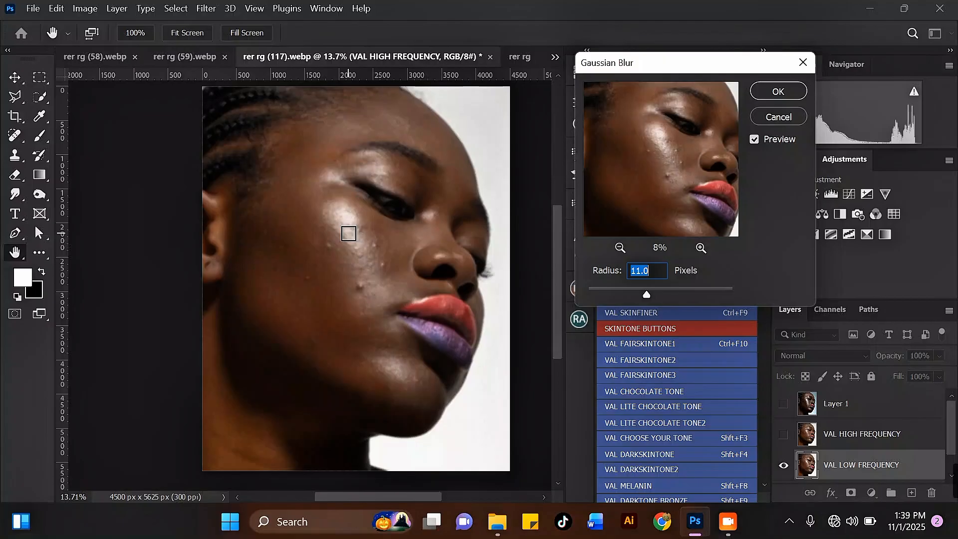
left_click(763, 95)
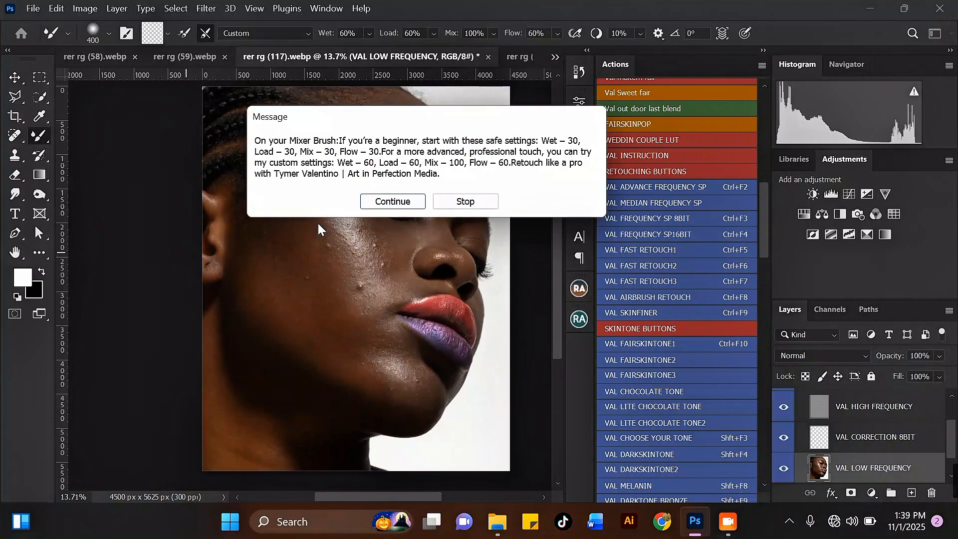
Continue the action to the Mixer Brush and review its brush presets and Brush Settings.
mouse_move(385, 118)
left_mouse_down()
mouse_move(408, 117)
mouse_move(412, 151)
mouse_move(522, 126)
mouse_move(398, 132)
left_mouse_up()
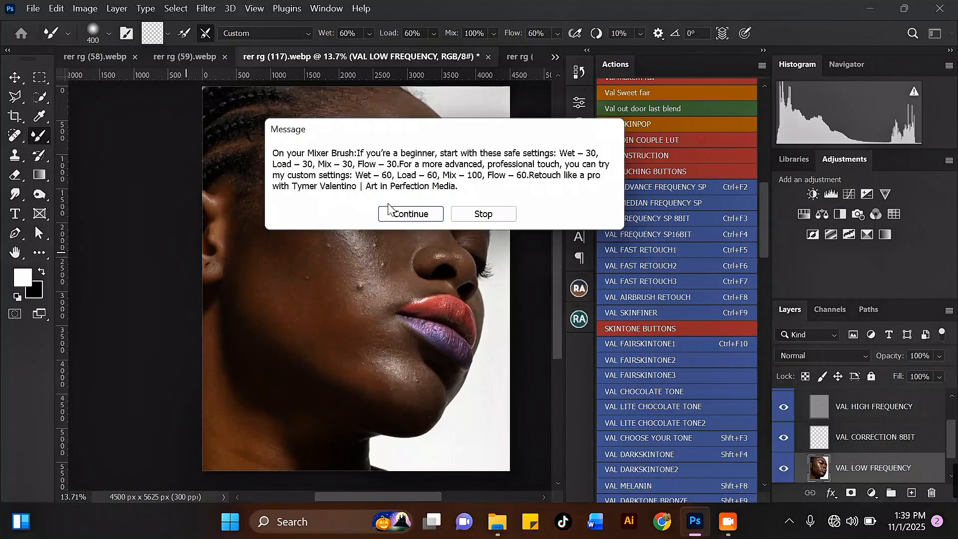
left_click(425, 215)
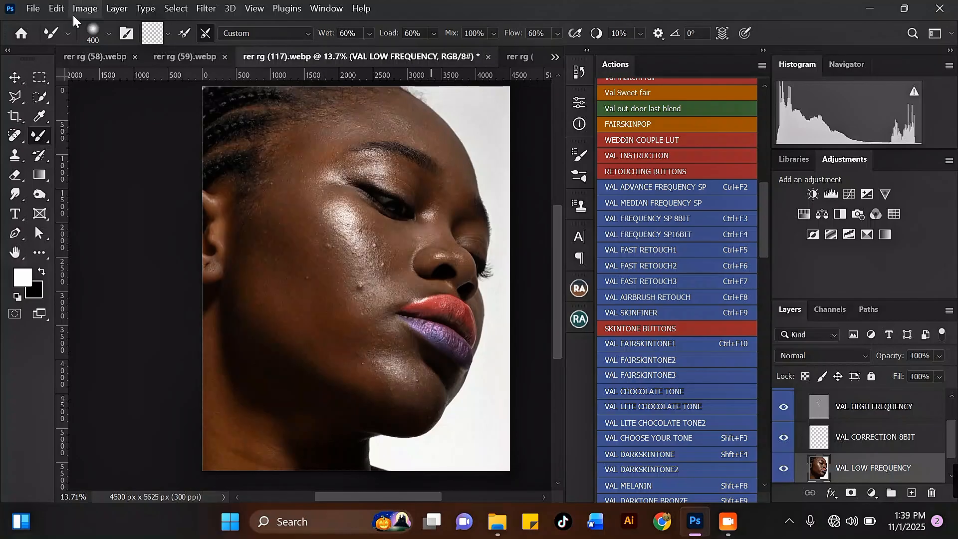
left_click(109, 35)
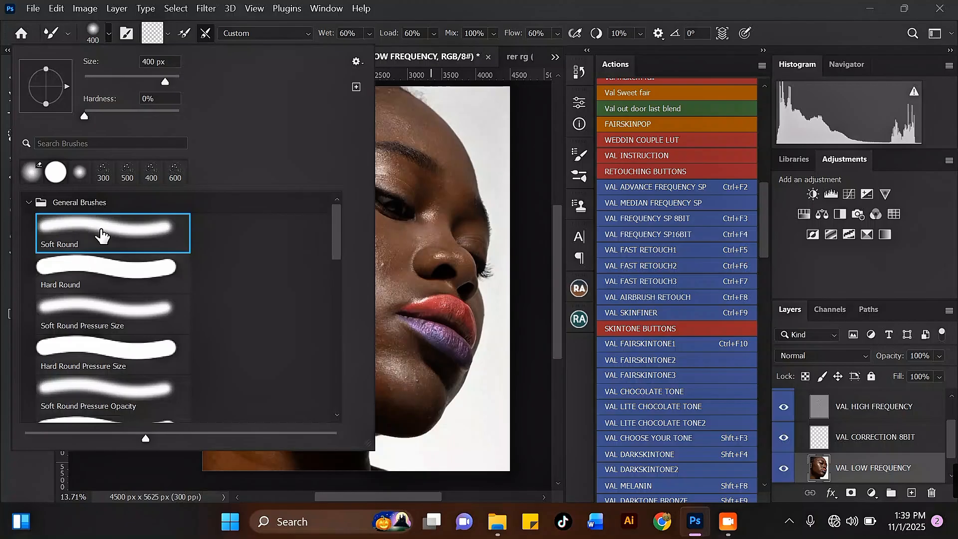
left_click(110, 35)
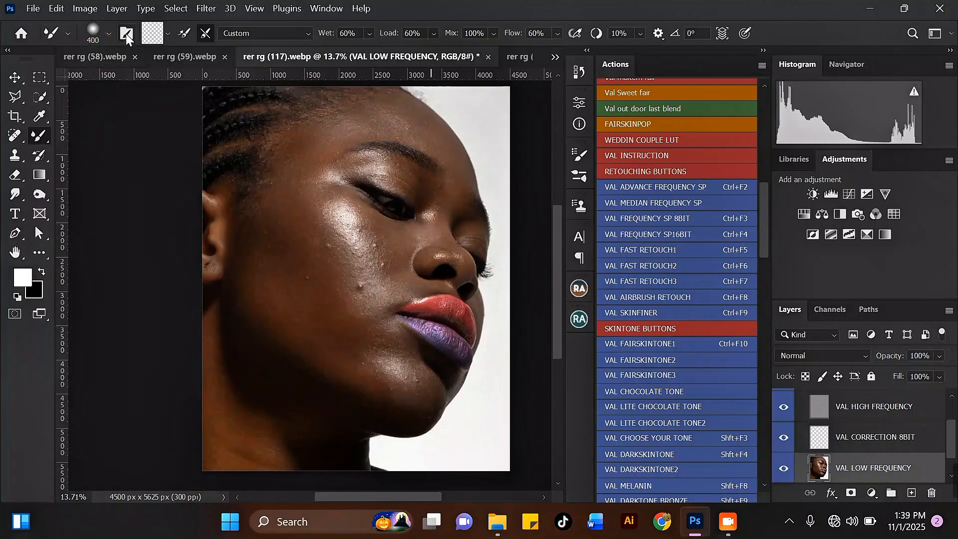
left_click(127, 34)
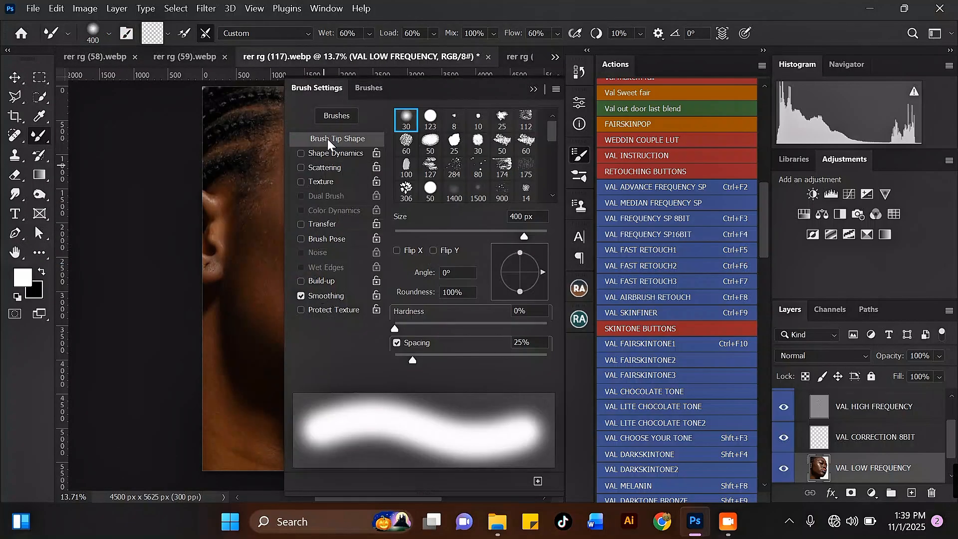
left_click(534, 90)
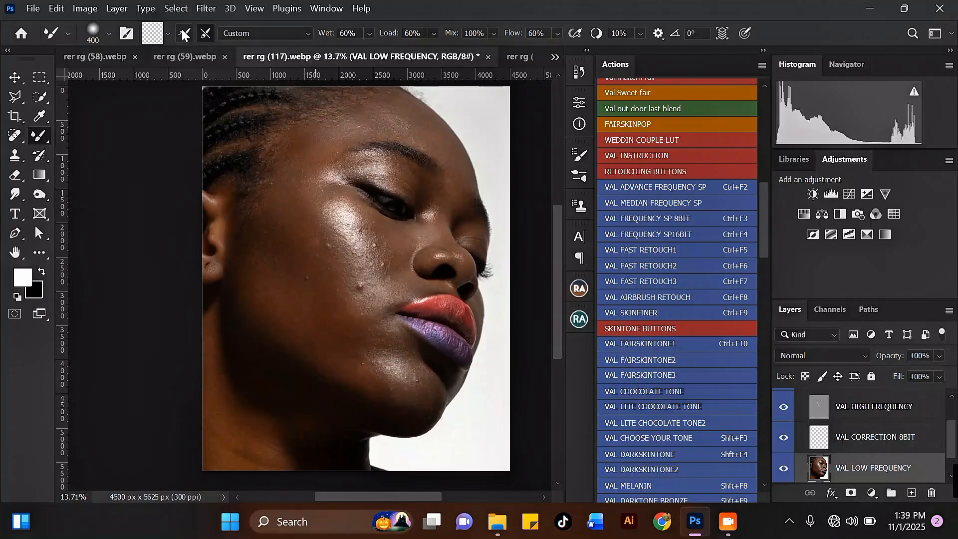
Cancel the Mixer Brush colour picker, choose Clean Brush, and turn on Load After Each Stroke.
left_click(161, 33)
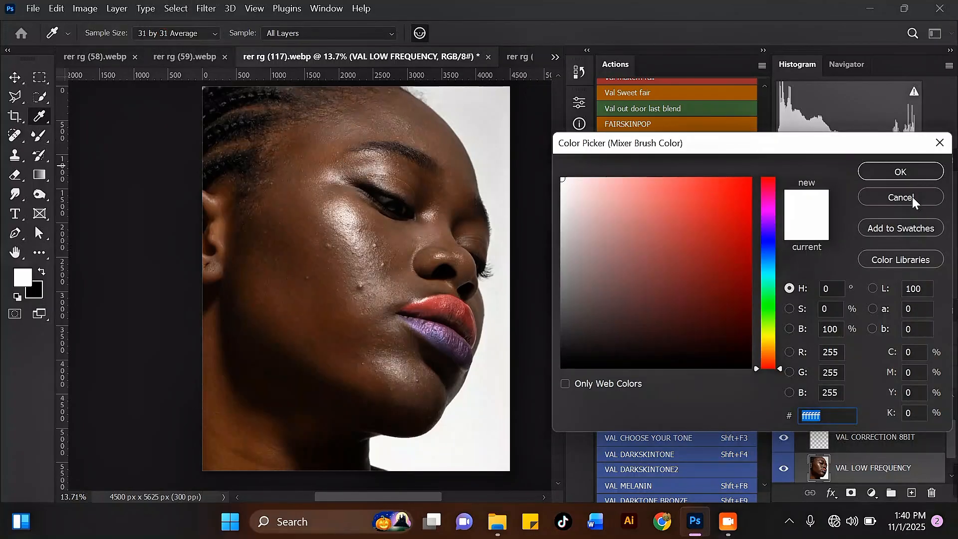
left_click(913, 200)
left_click(168, 32)
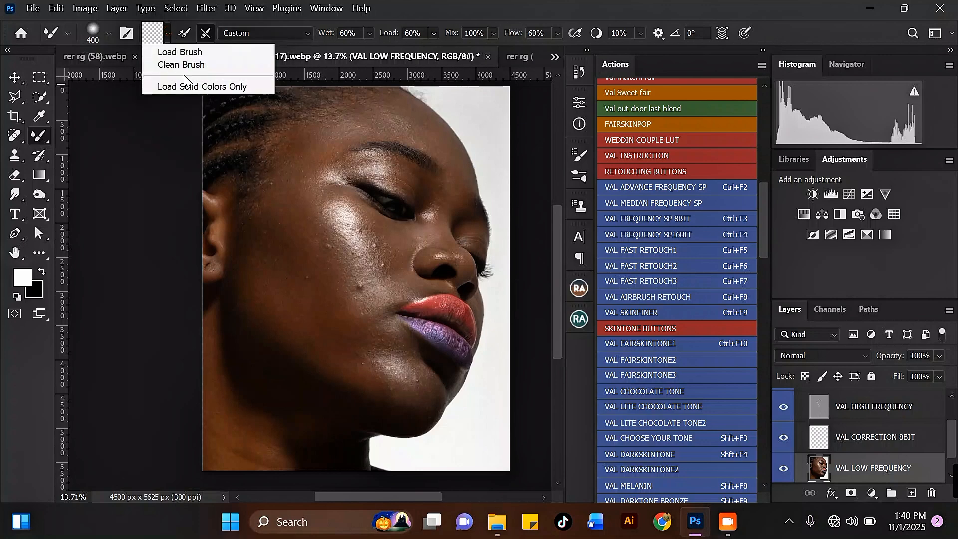
left_click(205, 64)
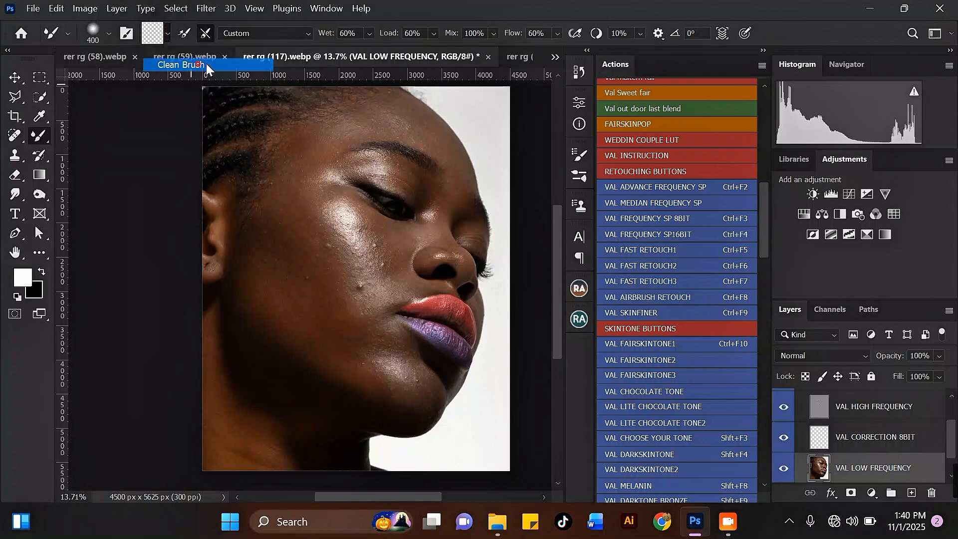
left_click(188, 34)
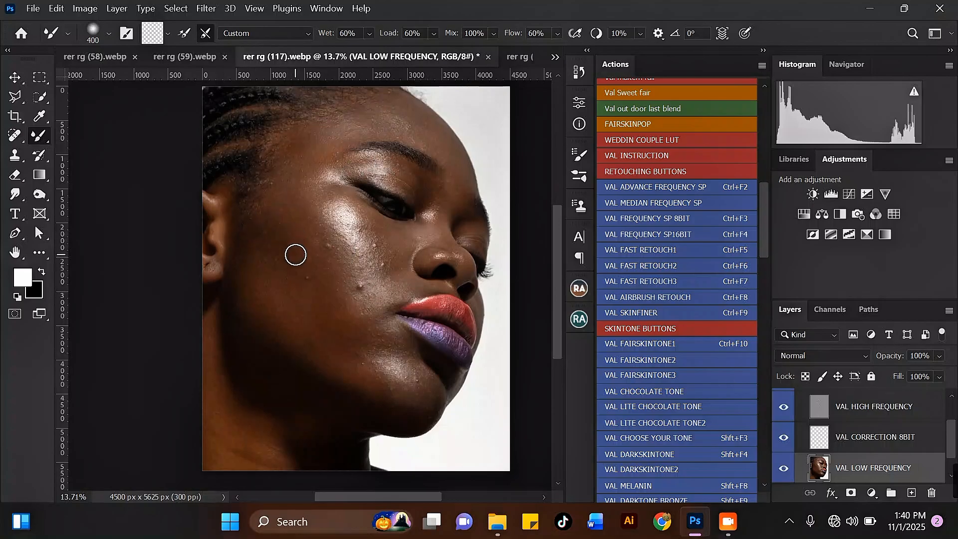
Blend the cheek skin to fade the dark spot and smooth the lower cheek.
scroll(295, 254, "up", 2)
key("bracketright")
key("bracketright")
key("bracketright")
key("bracketright")
key("bracketright")
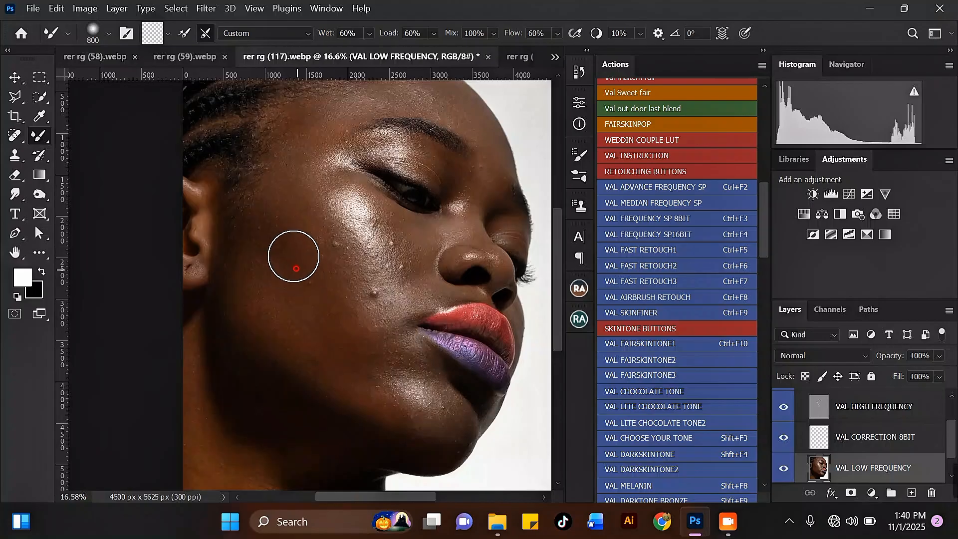
mouse_move(288, 248)
left_mouse_down()
mouse_move(342, 323)
mouse_move(274, 264)
mouse_move(293, 290)
mouse_move(266, 254)
mouse_move(290, 314)
mouse_move(272, 292)
mouse_move(278, 311)
mouse_move(270, 273)
mouse_move(325, 303)
mouse_move(299, 260)
mouse_move(330, 311)
mouse_move(329, 333)
mouse_move(366, 358)
mouse_move(371, 376)
mouse_move(405, 382)
mouse_move(376, 375)
mouse_move(379, 356)
mouse_move(317, 311)
mouse_move(337, 316)
mouse_move(301, 274)
mouse_move(310, 305)
mouse_move(261, 214)
mouse_move(258, 303)
mouse_move(242, 256)
mouse_move(245, 285)
left_mouse_up()
key("bracketleft")
mouse_move(289, 314)
left_mouse_down()
mouse_move(309, 326)
mouse_move(289, 247)
left_mouse_up()
scroll(283, 227, "down", 6)
scroll(289, 226, "up", 6)
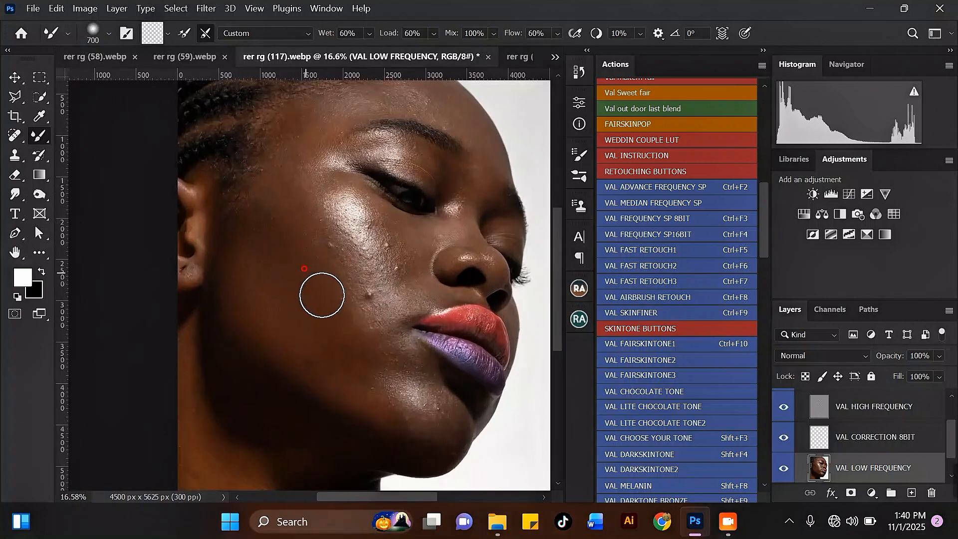
mouse_move(308, 275)
left_mouse_down()
mouse_move(332, 312)
mouse_move(316, 274)
left_mouse_up()
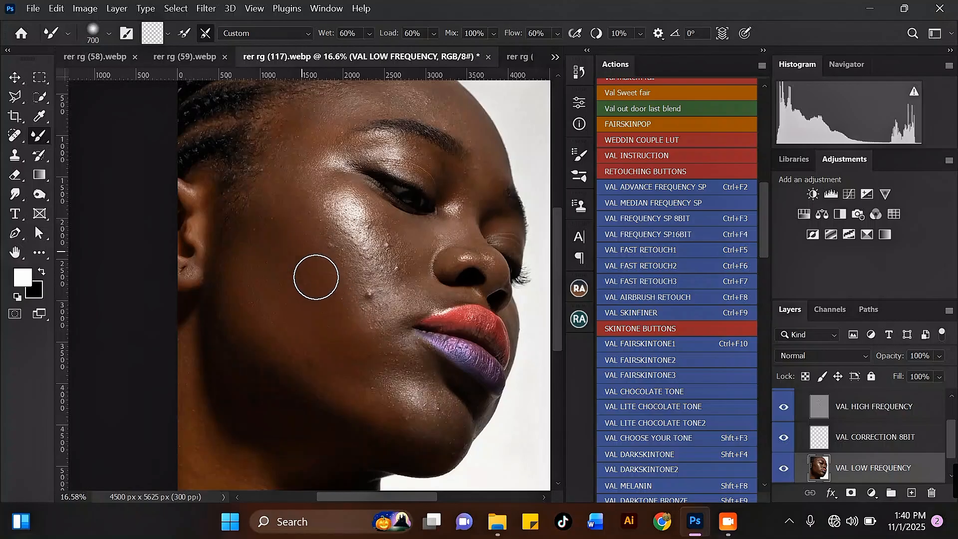
key("bracketleft")
mouse_move(317, 317)
left_mouse_down()
mouse_move(290, 323)
mouse_move(323, 365)
mouse_move(286, 342)
mouse_move(347, 385)
left_mouse_up()
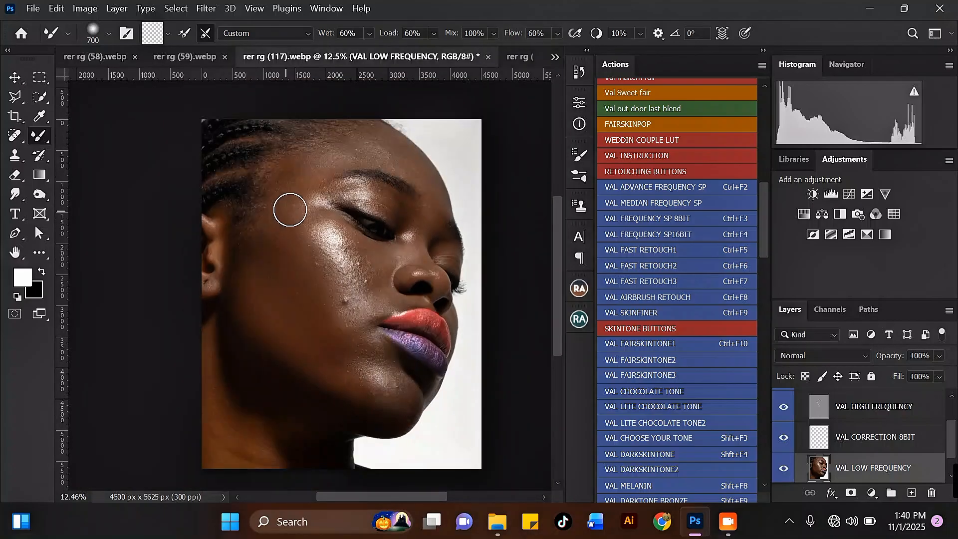
scroll(284, 210, "up", 3)
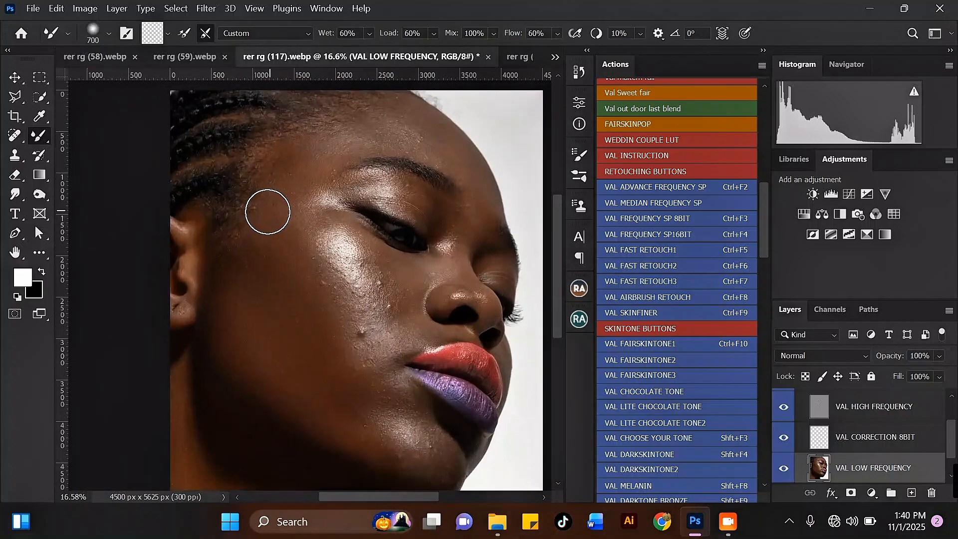
left_click_drag(289, 284, 319, 354)
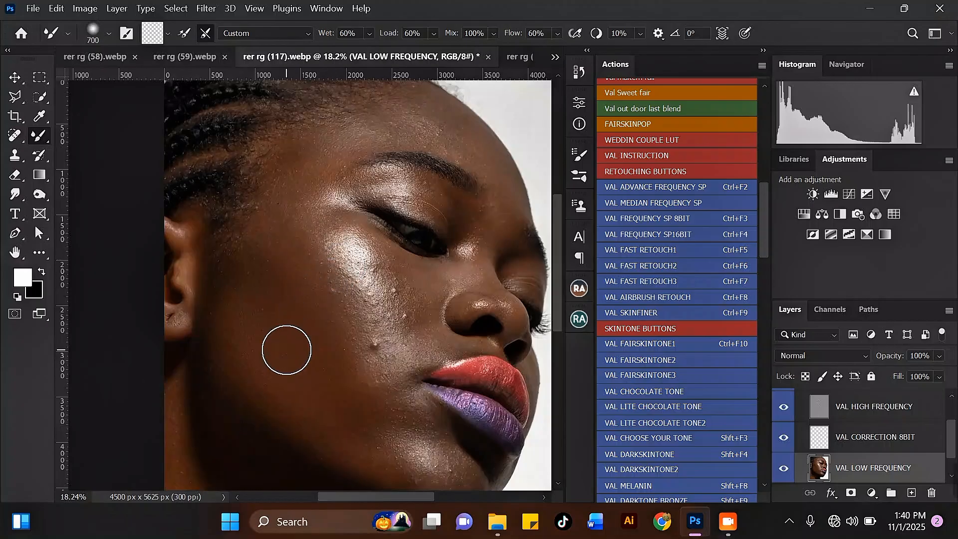
Blend under the eye across the cheek, undo the light streak, and soften the cheek highlight edge.
left_click_drag(432, 274, 428, 278)
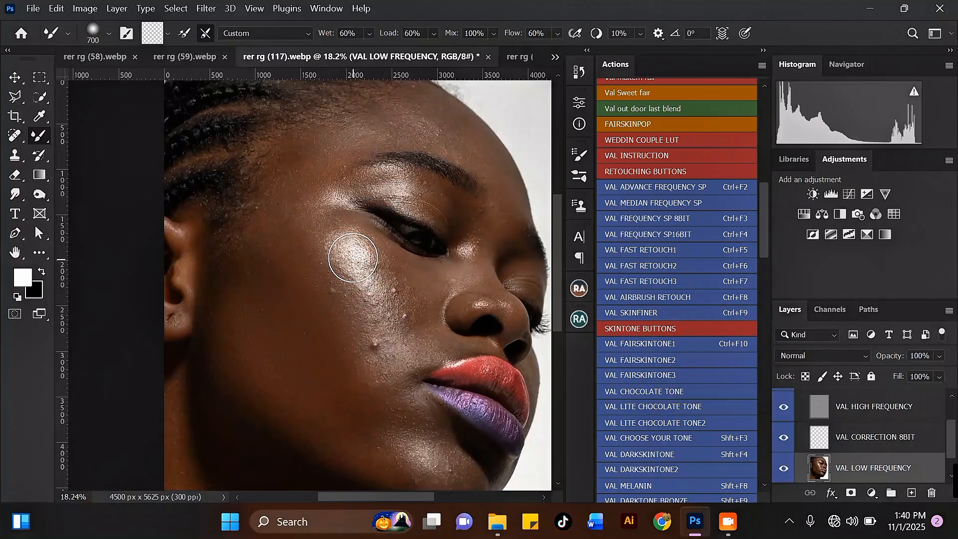
left_click_drag(394, 258, 245, 334)
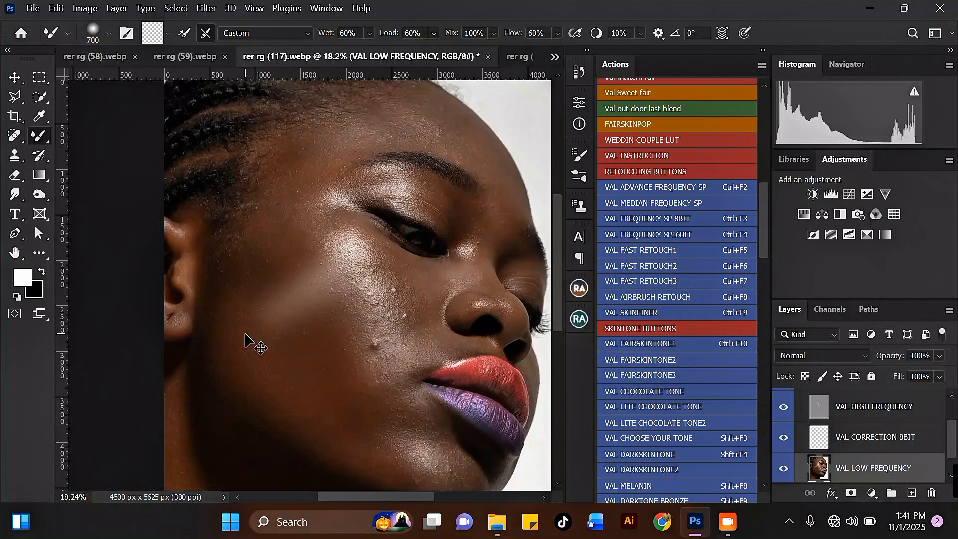
key("ctrl+z")
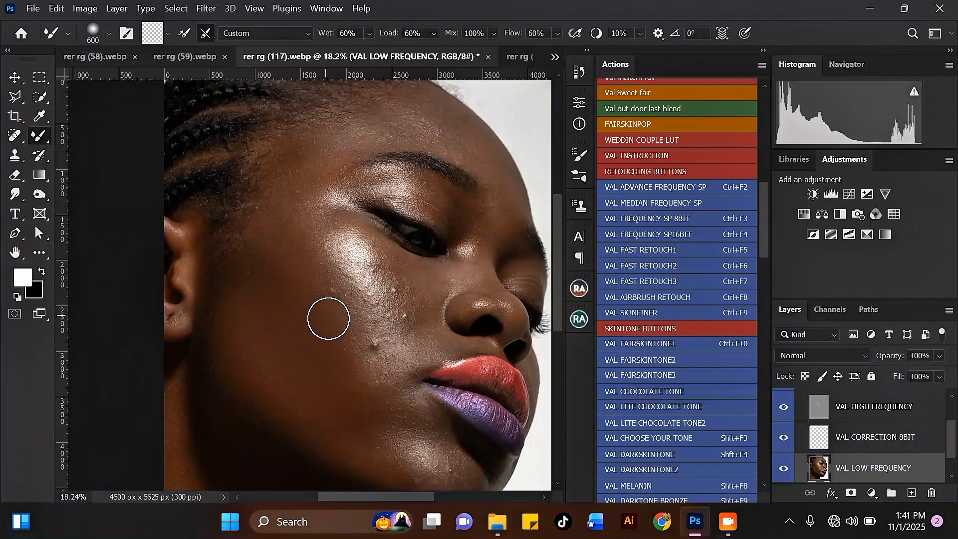
left_click_drag(327, 319, 362, 379)
mouse_move(348, 342)
left_mouse_down()
mouse_move(368, 368)
mouse_move(365, 290)
mouse_move(376, 312)
mouse_move(342, 258)
mouse_move(355, 283)
mouse_move(371, 266)
mouse_move(366, 253)
mouse_move(388, 286)
mouse_move(356, 235)
mouse_move(333, 235)
mouse_move(330, 265)
mouse_move(335, 248)
mouse_move(377, 267)
mouse_move(380, 287)
mouse_move(396, 277)
mouse_move(388, 285)
mouse_move(398, 305)
mouse_move(382, 270)
left_mouse_up()
Blend the mid cheek toward the nose and the smile line, finishing the lower cheek.
key("bracketleft")
key("bracketright")
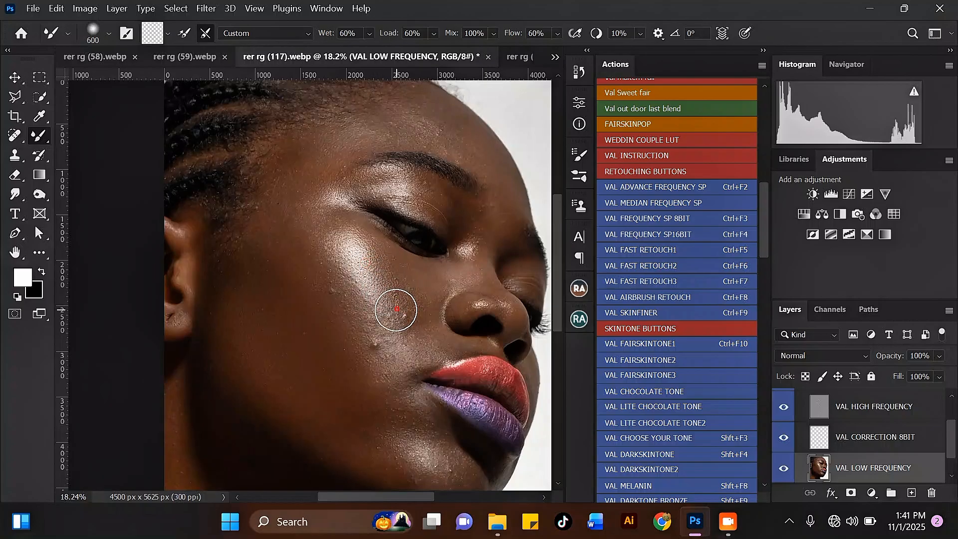
mouse_move(347, 321)
left_mouse_down()
mouse_move(331, 294)
mouse_move(350, 318)
left_mouse_up()
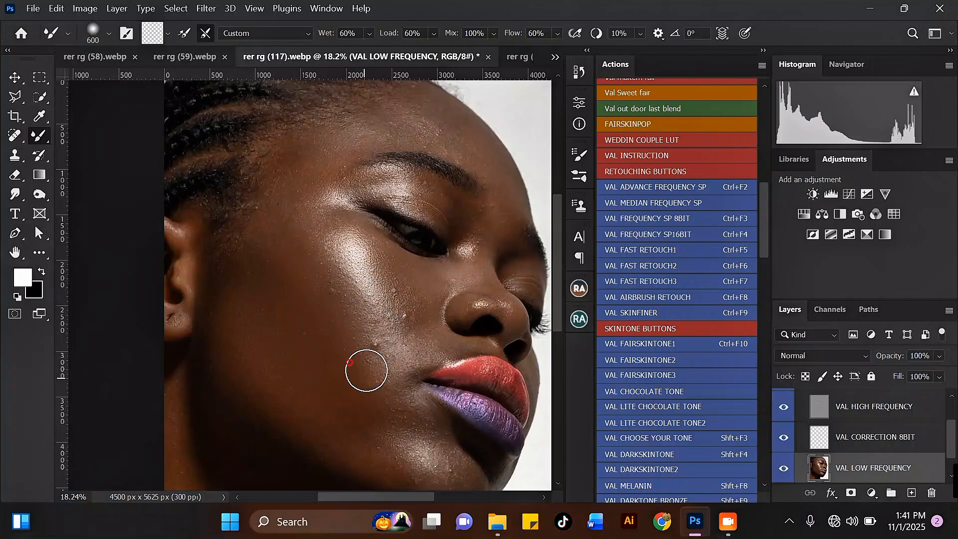
left_click_drag(366, 370, 381, 387)
key("bracketleft")
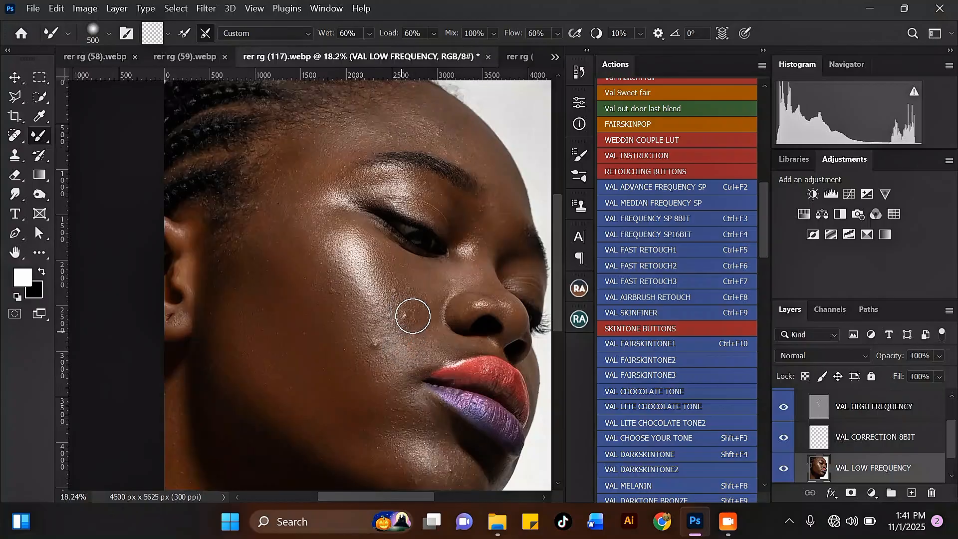
left_click_drag(432, 334, 435, 339)
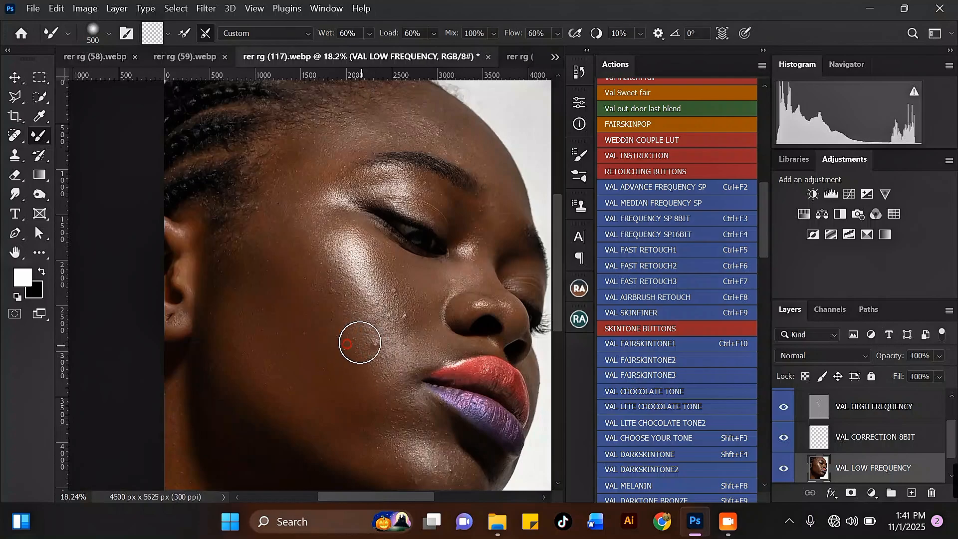
left_click_drag(360, 343, 353, 323)
key("bracketright")
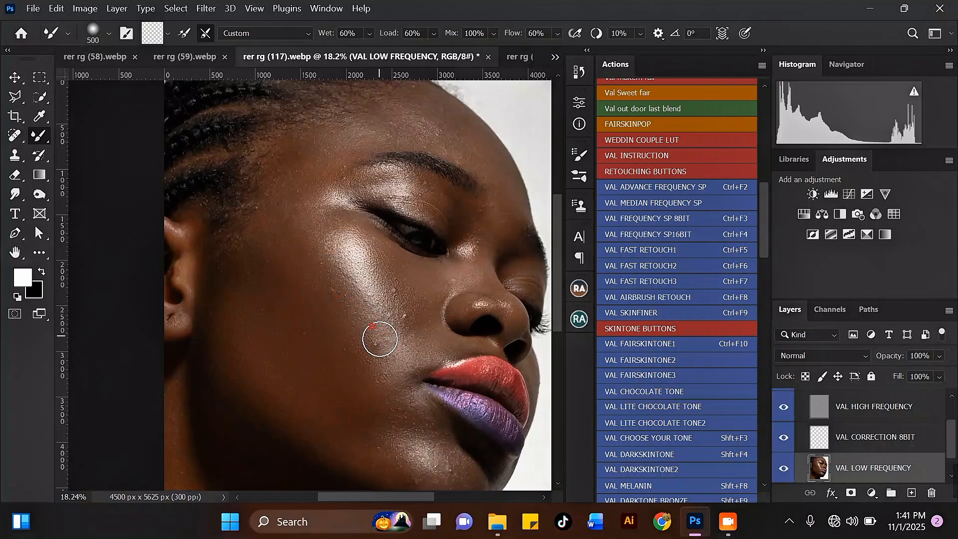
Blend the cheek beside the nose and the lower cheek toward the lips.
scroll(304, 298, "down", 1)
scroll(304, 298, "down", 1)
key("bracketright")
scroll(324, 337, "up", 2)
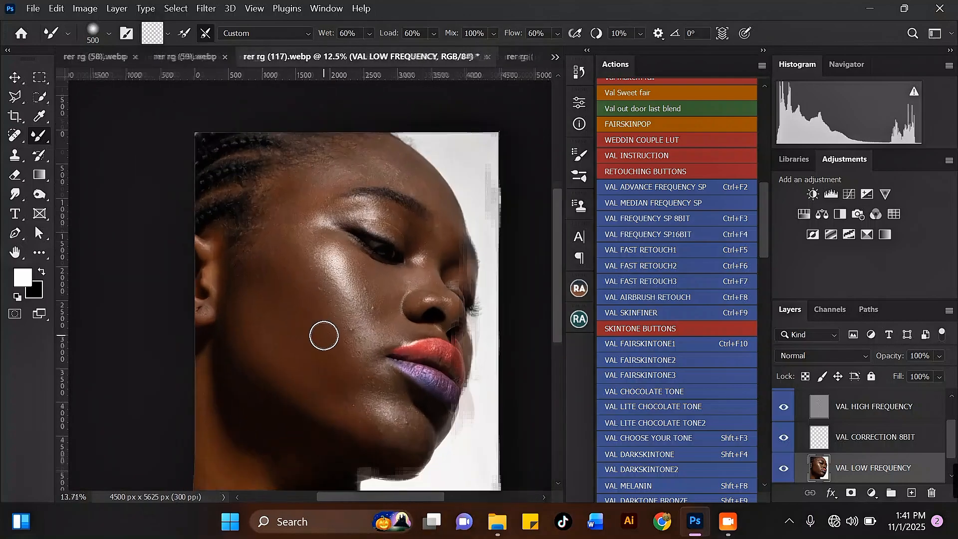
left_click_drag(347, 330, 362, 347)
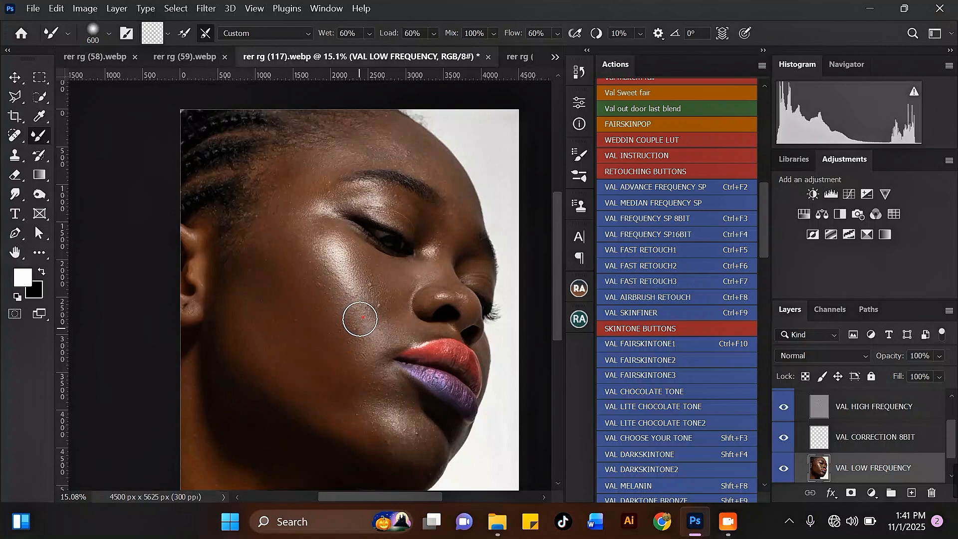
scroll(317, 275, "up", 1)
left_click_drag(352, 377, 377, 385)
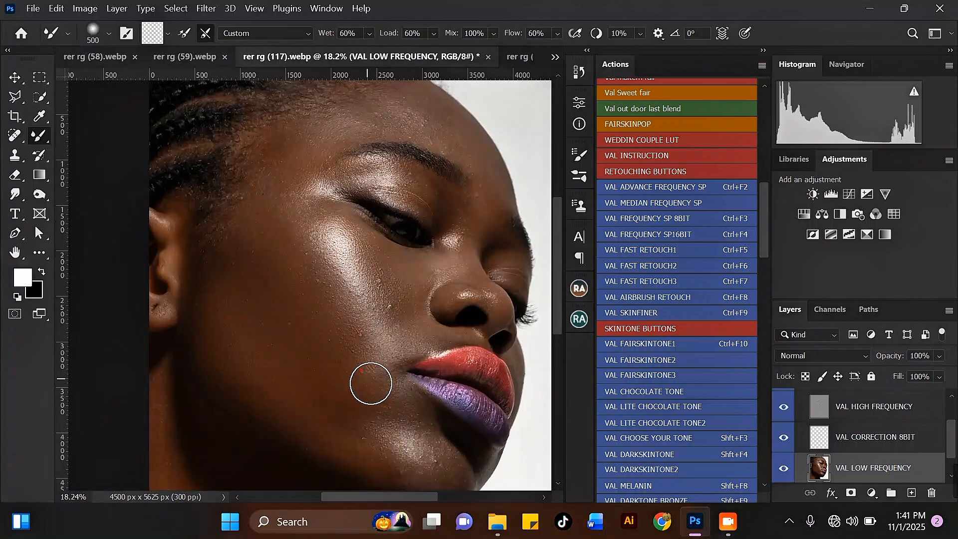
scroll(299, 220, "down", 2)
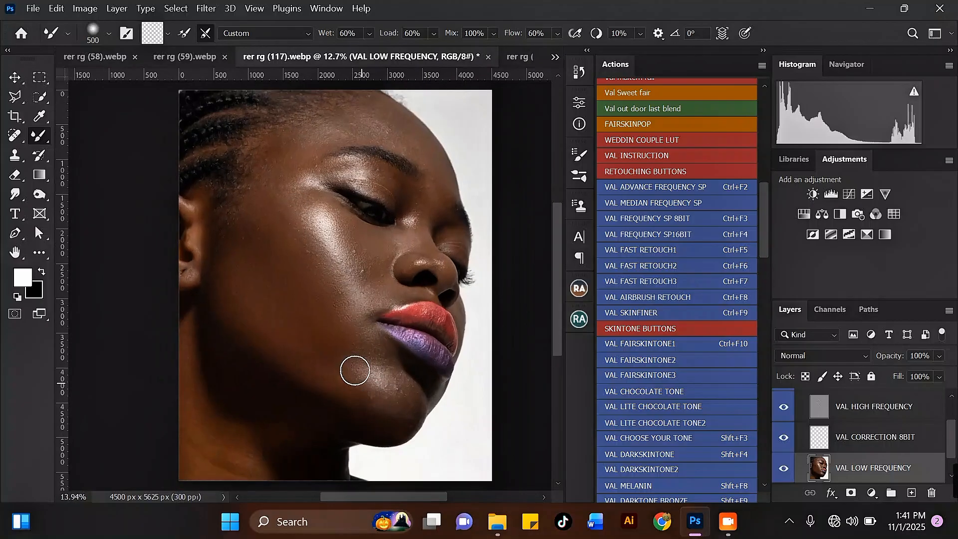
scroll(355, 371, "up", 2)
Smooth the skin along the chin and below the lips with a larger brush.
key("bracketright")
mouse_move(334, 373)
left_mouse_down()
mouse_move(413, 443)
mouse_move(434, 443)
left_mouse_up()
key("bracketright")
mouse_move(433, 400)
left_mouse_down()
mouse_move(414, 403)
mouse_move(445, 431)
mouse_move(372, 375)
left_mouse_up()
key("bracketleft")
key("bracketleft")
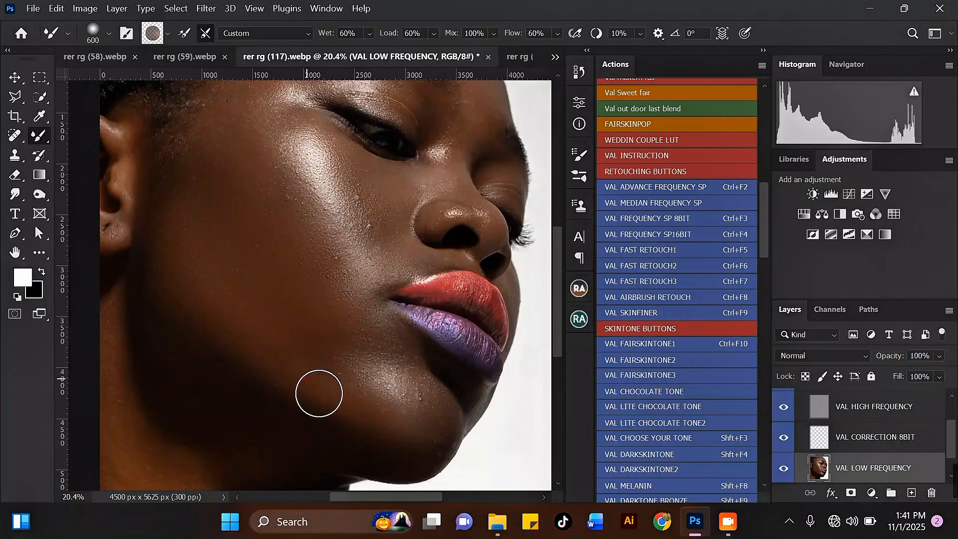
scroll(322, 399, "down", 2)
scroll(263, 205, "up", 2)
Blend the temple, upper cheek and forehead skin.
key("bracketright")
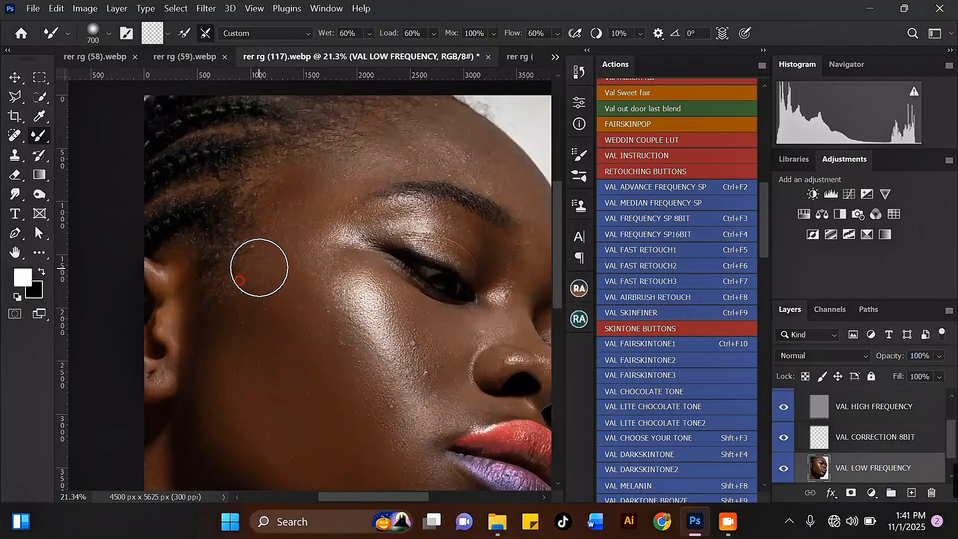
mouse_move(249, 285)
left_mouse_down()
mouse_move(287, 287)
mouse_move(296, 319)
mouse_move(331, 197)
mouse_move(322, 271)
mouse_move(341, 222)
left_mouse_up()
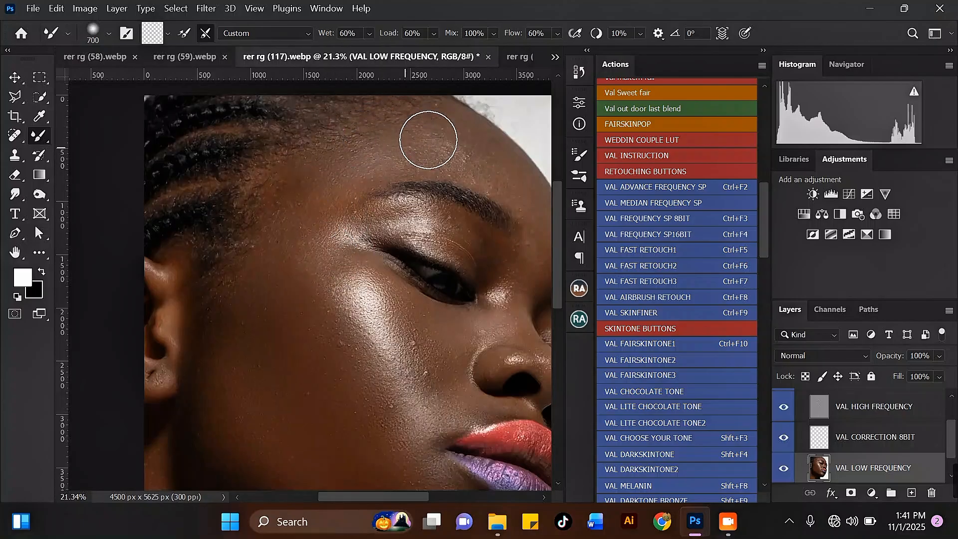
key("bracketright")
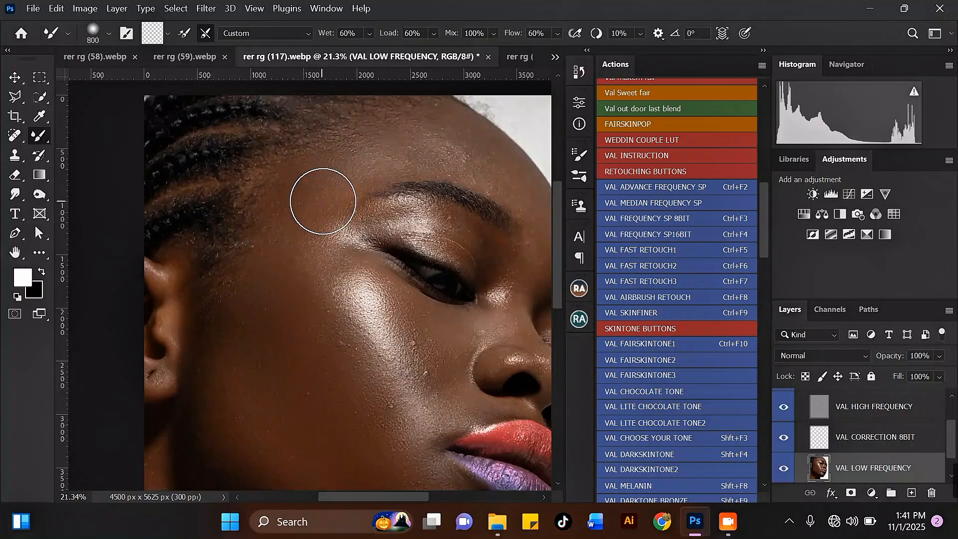
mouse_move(301, 255)
left_mouse_down()
mouse_move(278, 254)
mouse_move(252, 259)
mouse_move(243, 309)
mouse_move(236, 303)
mouse_move(259, 250)
mouse_move(250, 304)
left_mouse_up()
scroll(239, 299, "down", 2)
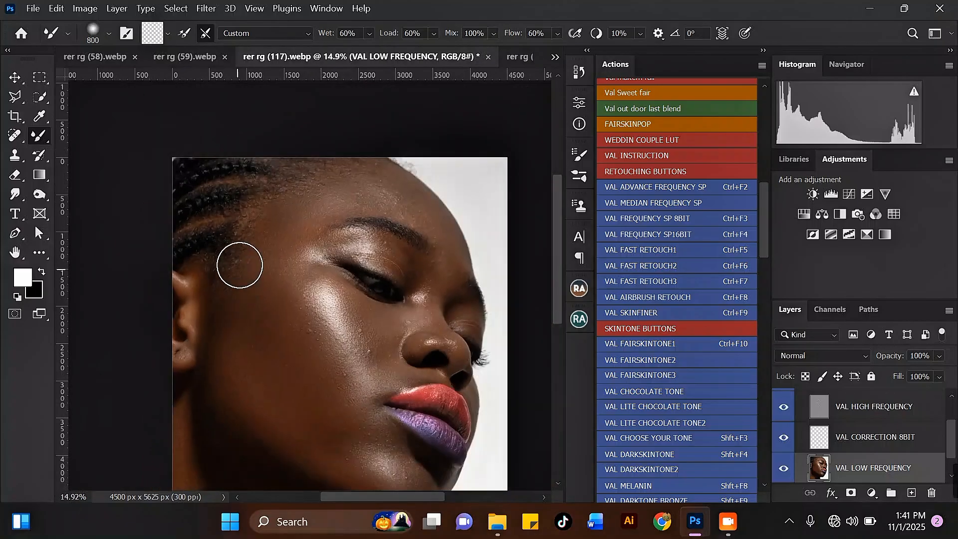
scroll(300, 204, "up", 1)
mouse_move(290, 205)
left_mouse_down()
mouse_move(415, 199)
mouse_move(399, 179)
mouse_move(424, 211)
mouse_move(398, 196)
mouse_move(366, 210)
mouse_move(403, 190)
mouse_move(377, 180)
mouse_move(333, 190)
mouse_move(325, 202)
mouse_move(400, 187)
mouse_move(441, 203)
mouse_move(392, 190)
mouse_move(466, 241)
mouse_move(438, 214)
left_mouse_up()
key("bracketleft")
key("bracketleft")
key("bracketright")
key("bracketleft")
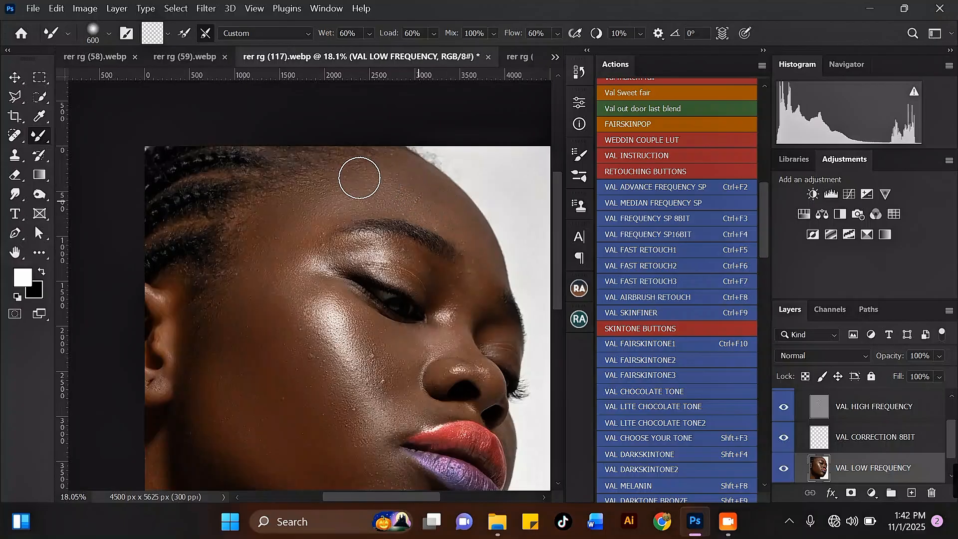
scroll(280, 172, "down", 3)
scroll(273, 247, "up", 3)
Blend the cheek, the outer brow area and the skin along the brow.
mouse_move(278, 245)
left_mouse_down()
mouse_move(314, 272)
mouse_move(338, 226)
left_mouse_up()
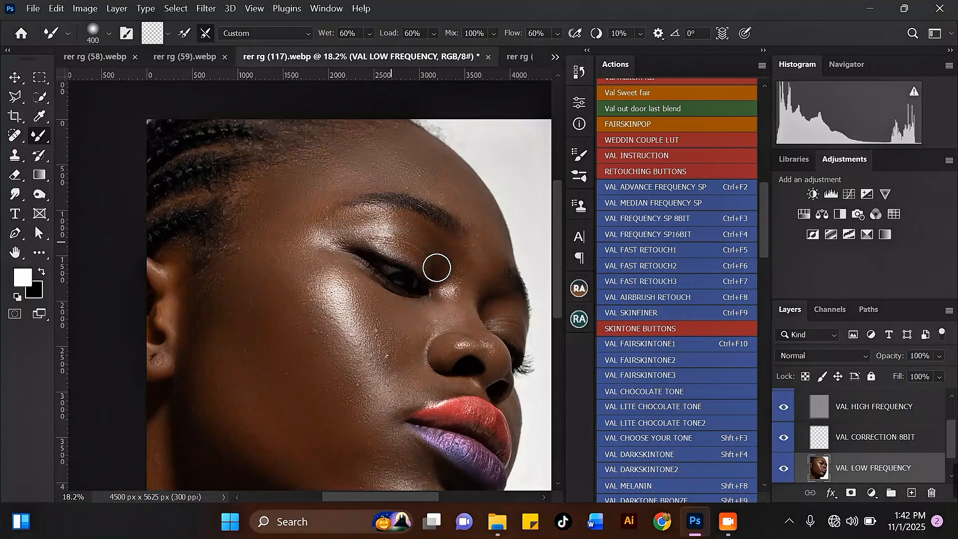
key("bracketright")
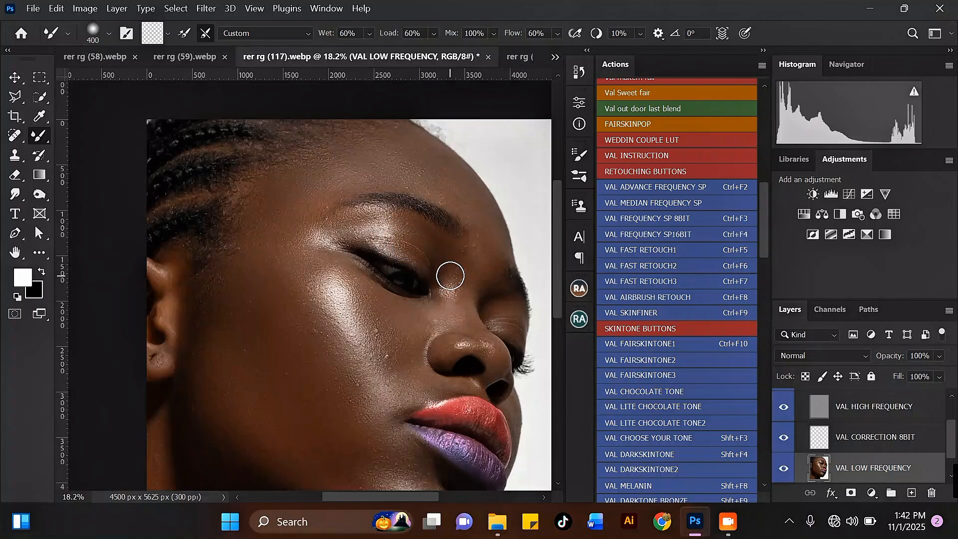
left_click_drag(477, 253, 477, 243)
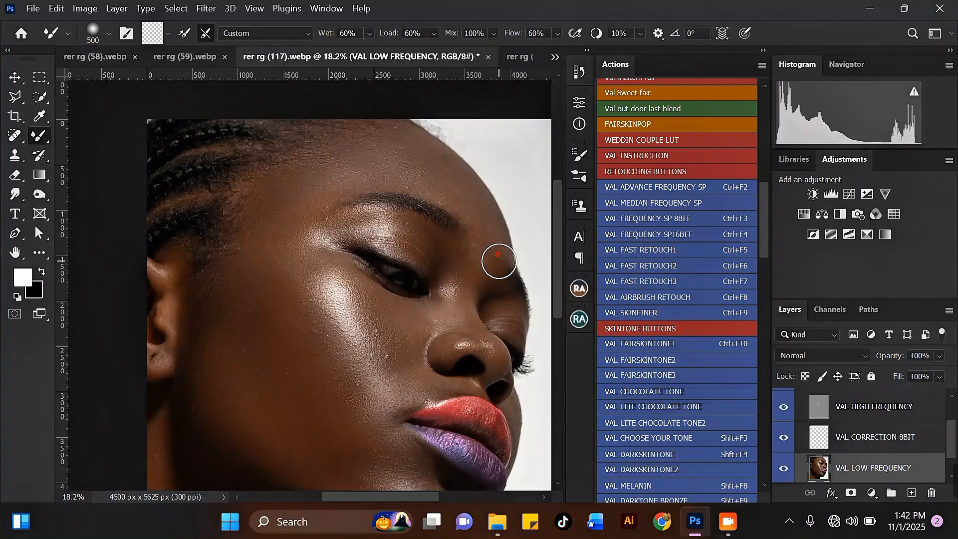
key("bracketright")
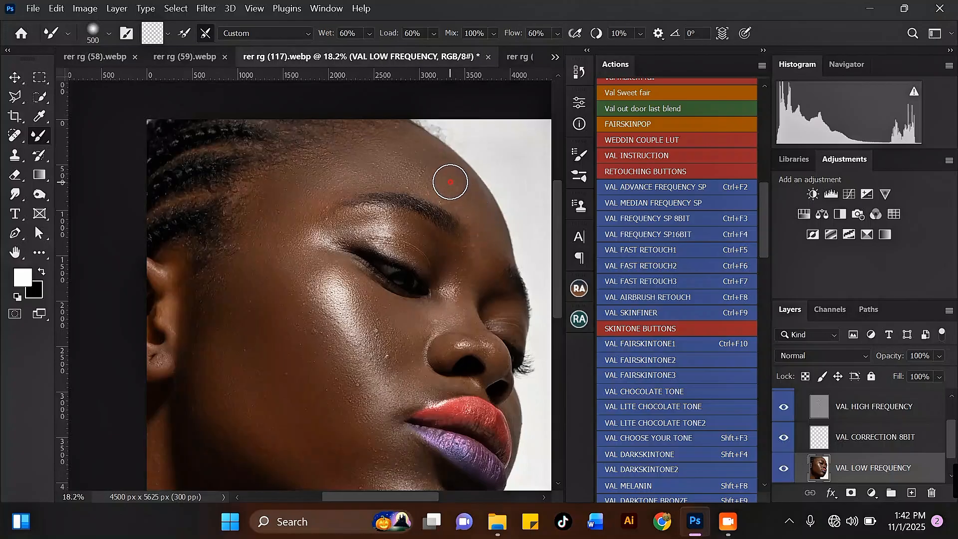
key("bracketright")
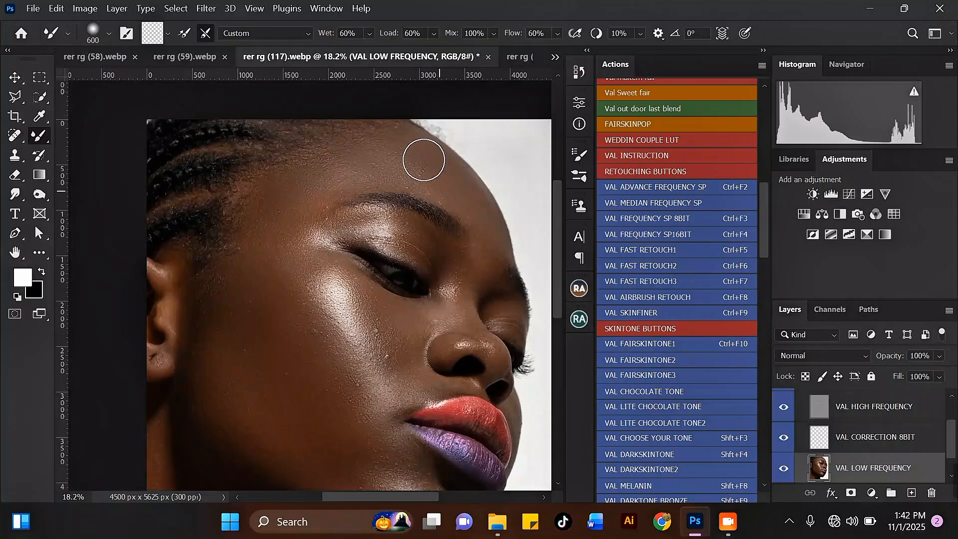
key("bracketleft")
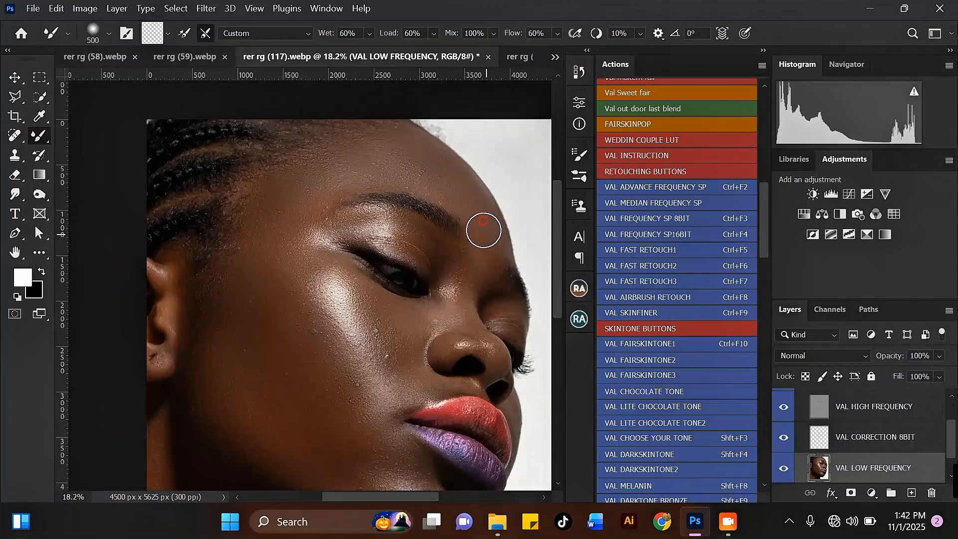
key("bracketright")
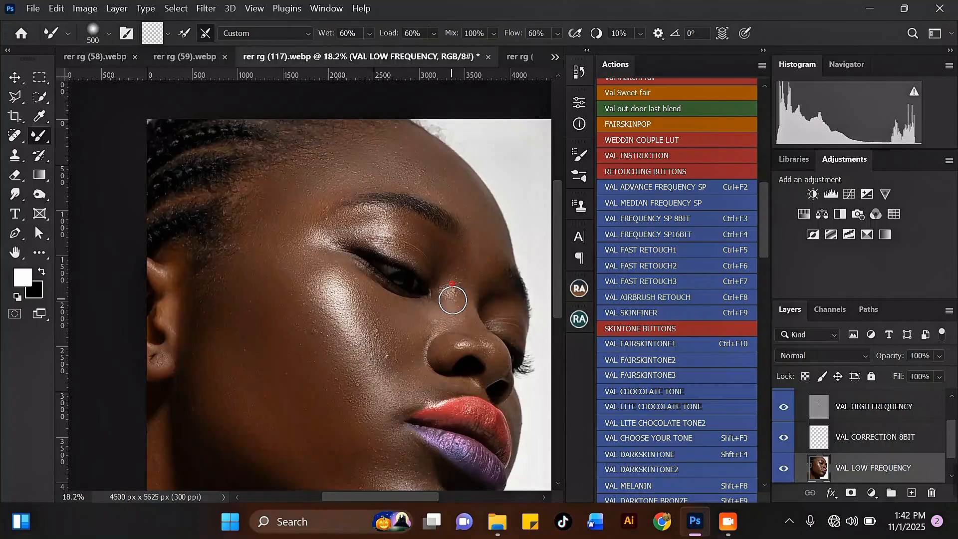
scroll(444, 246, "down", 3)
scroll(400, 314, "up", 4)
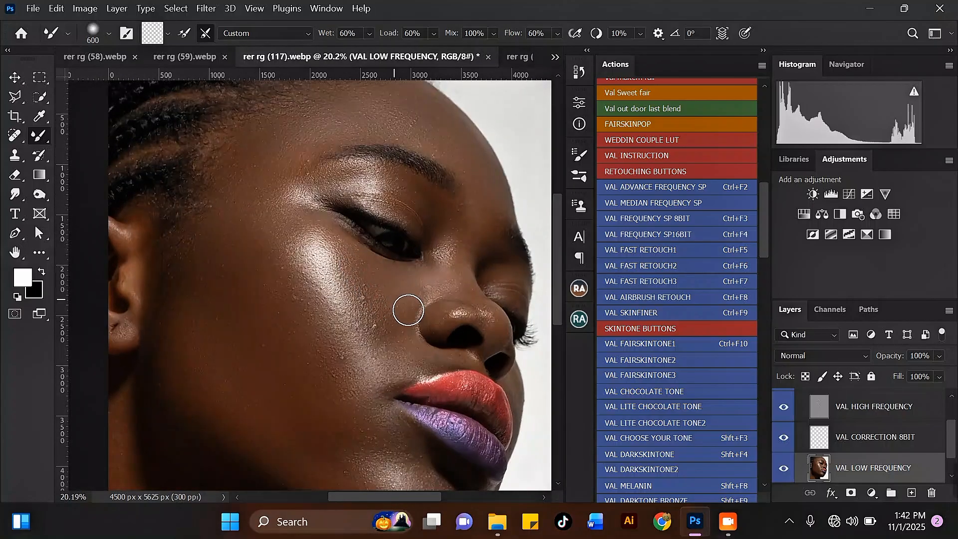
Blend the cheek skin beside the nose.
left_click_drag(388, 309, 394, 323)
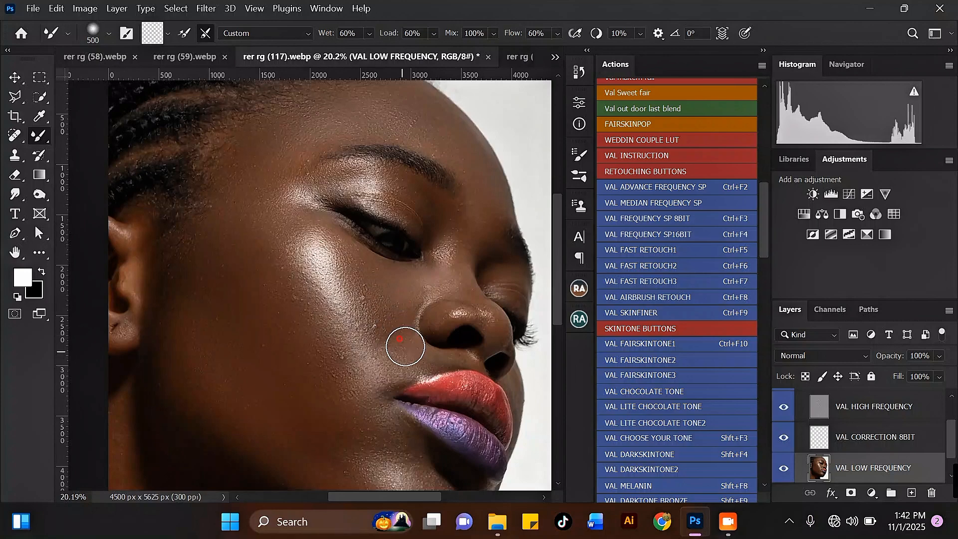
key("bracketleft")
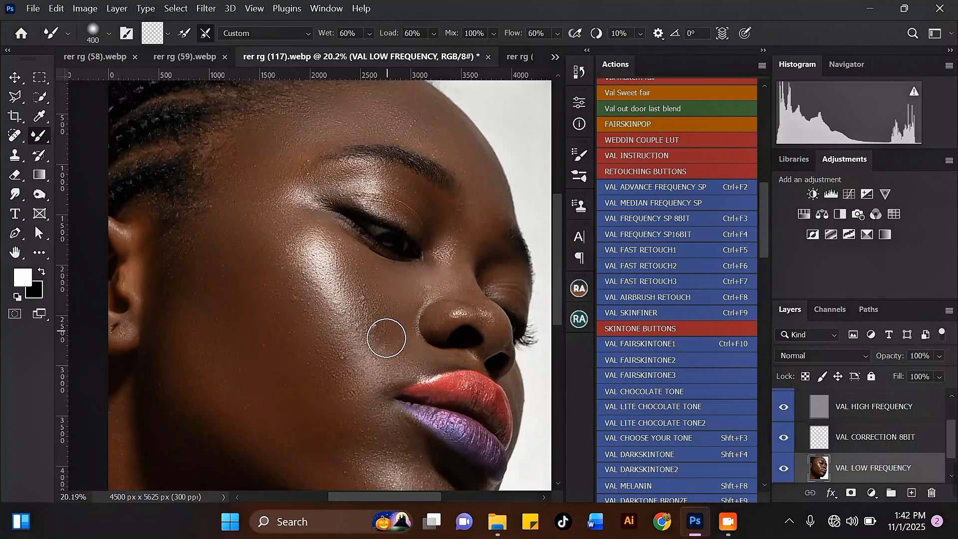
key("bracketright")
key("bracketright")
key("bracketright")
scroll(292, 247, "down", 2)
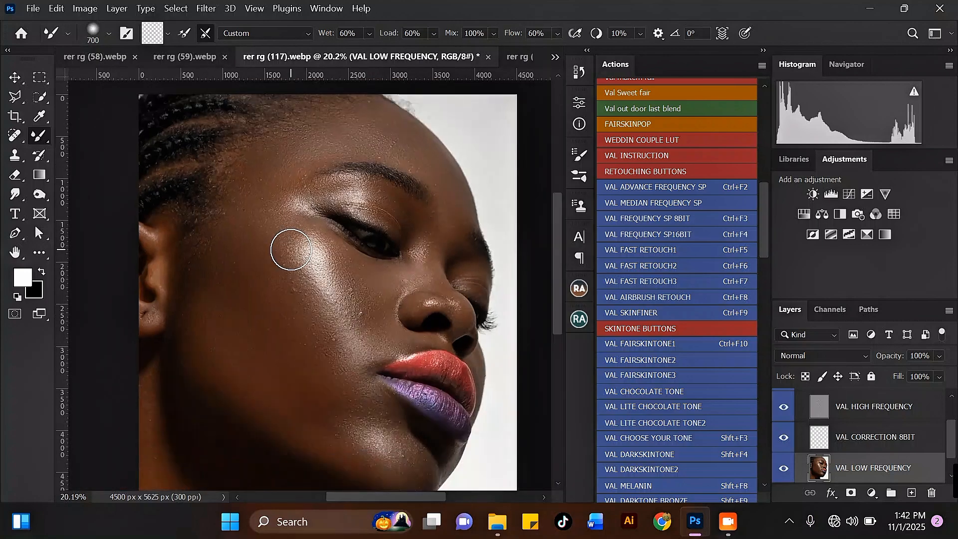
scroll(308, 392, "up", 1)
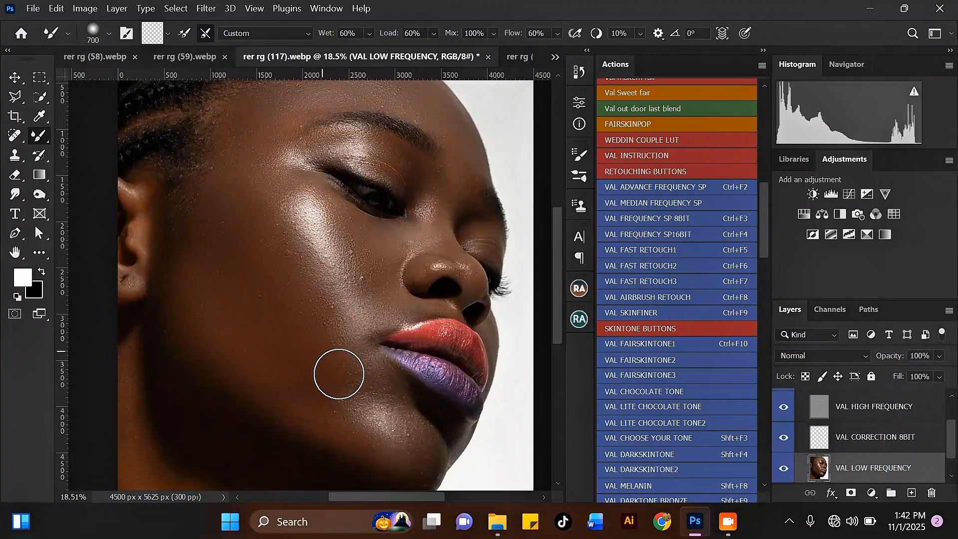
scroll(278, 300, "down", 1)
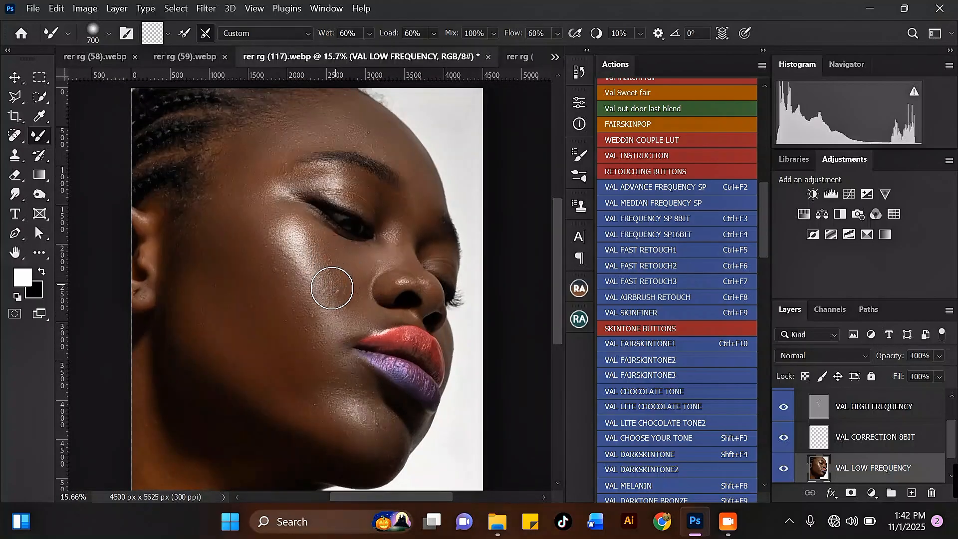
Dab-blend the skin under the eye, across the cheek, on the lower cheek and along the jaw.
key("bracketleft")
key("bracketleft")
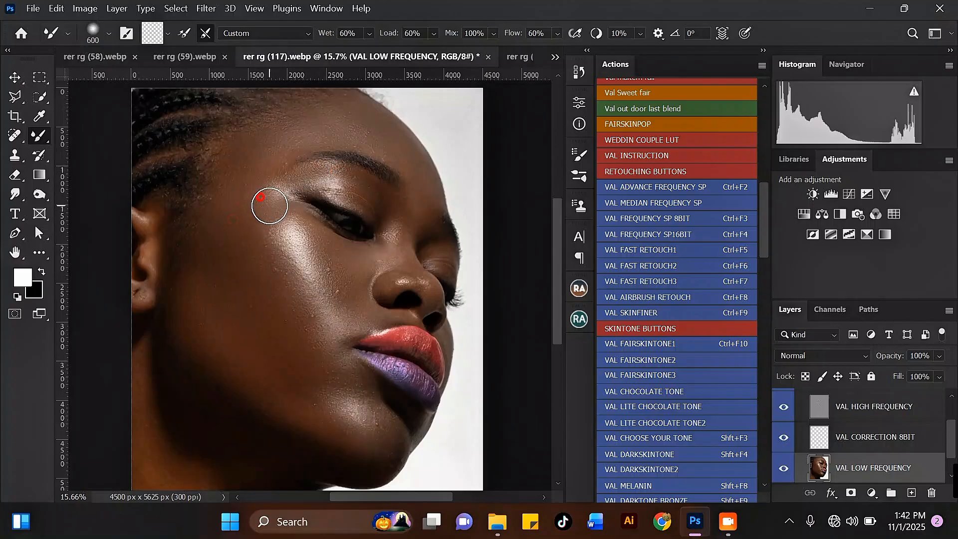
key("bracketleft")
left_click(317, 234)
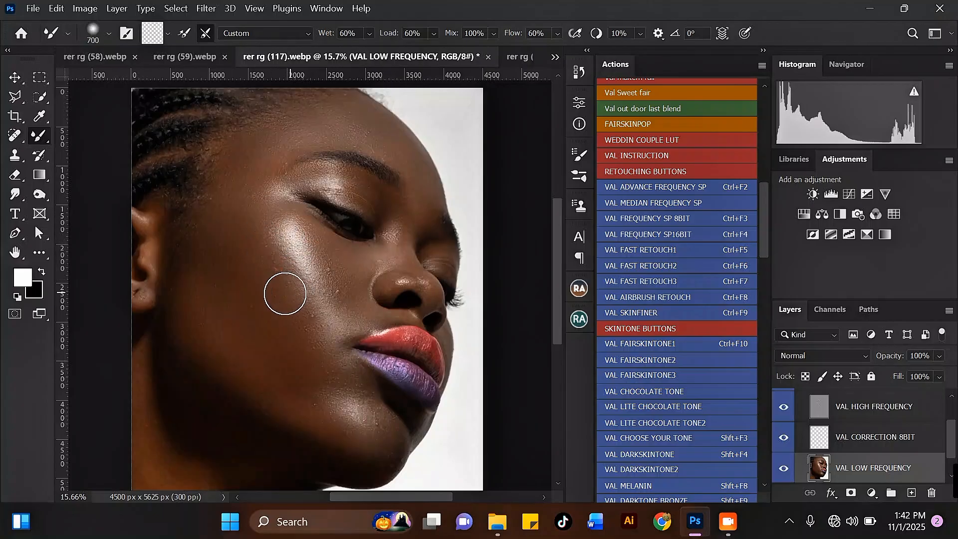
key("bracketleft")
left_click(342, 299)
left_click(358, 307)
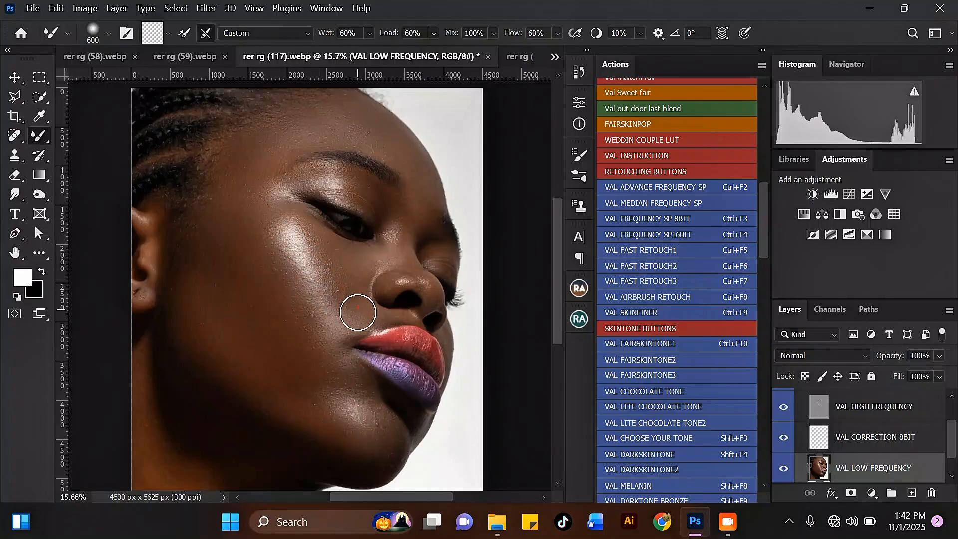
key("bracketright")
left_click(279, 332)
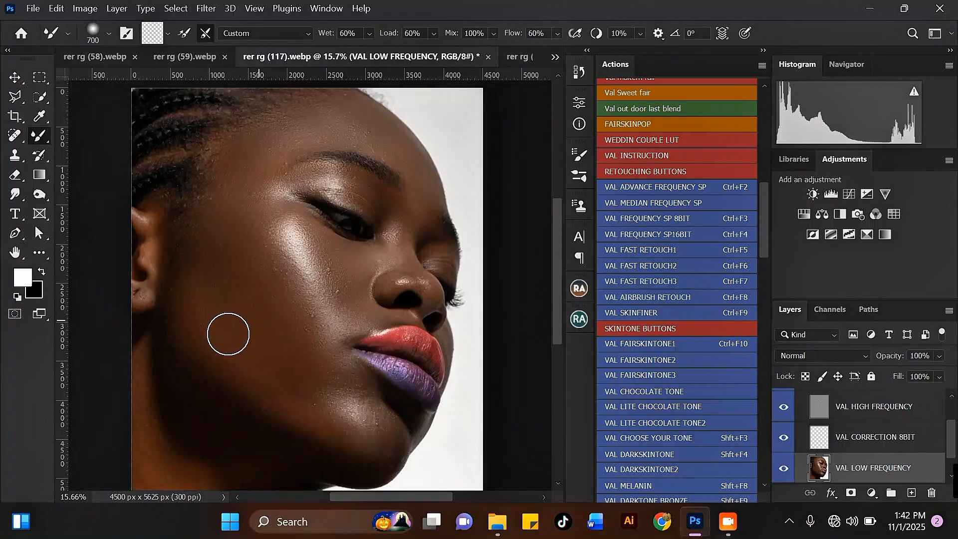
left_click(308, 407)
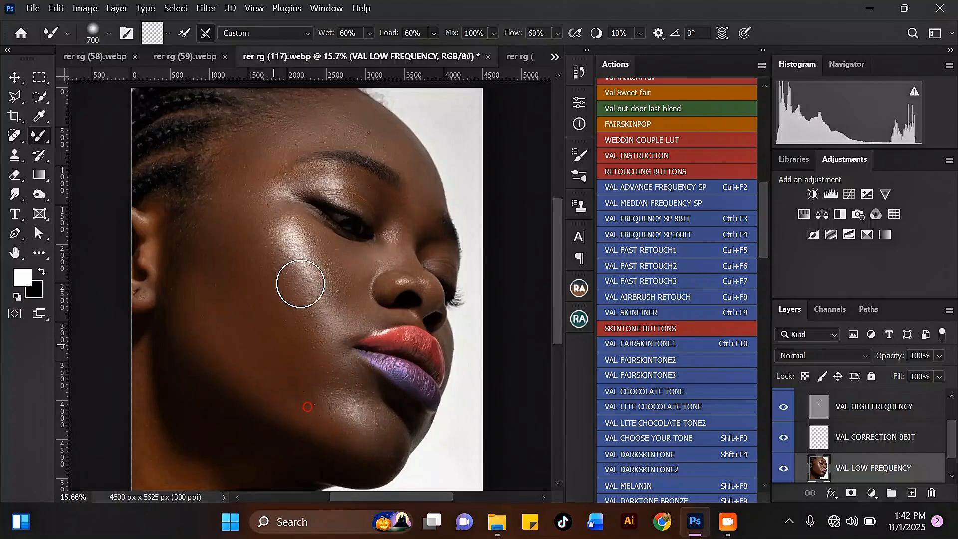
key("bracketright")
scroll(333, 240, "down", 3)
scroll(235, 224, "up", 3)
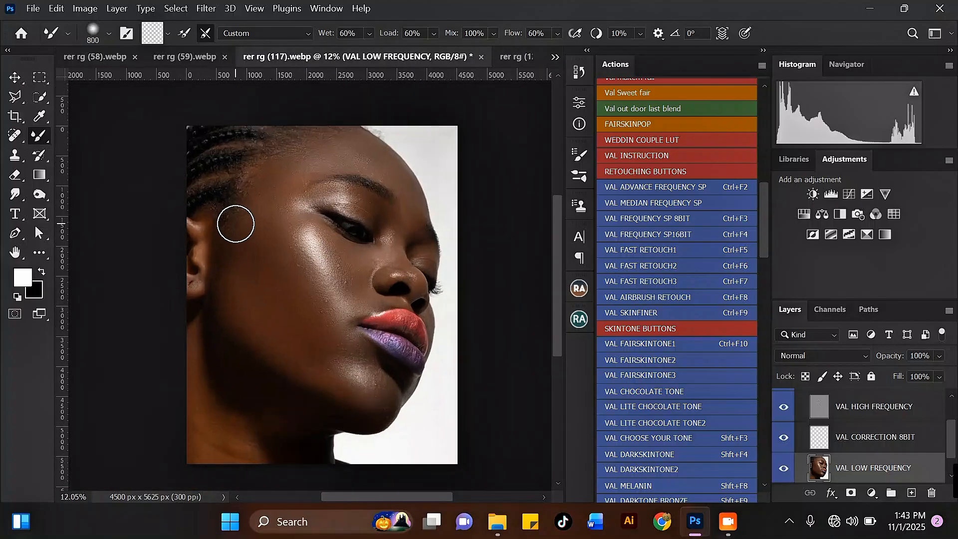
scroll(829, 425, "up", 2)
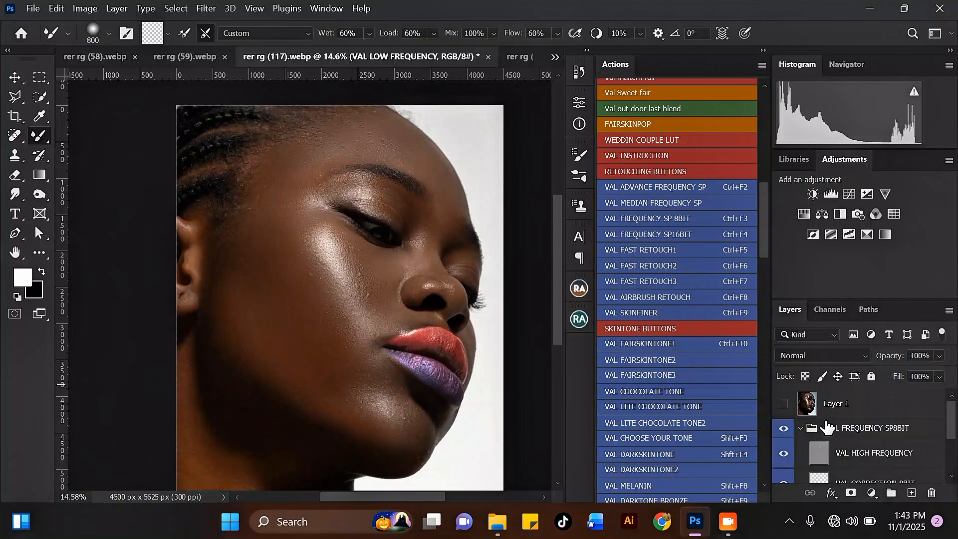
left_click(784, 429)
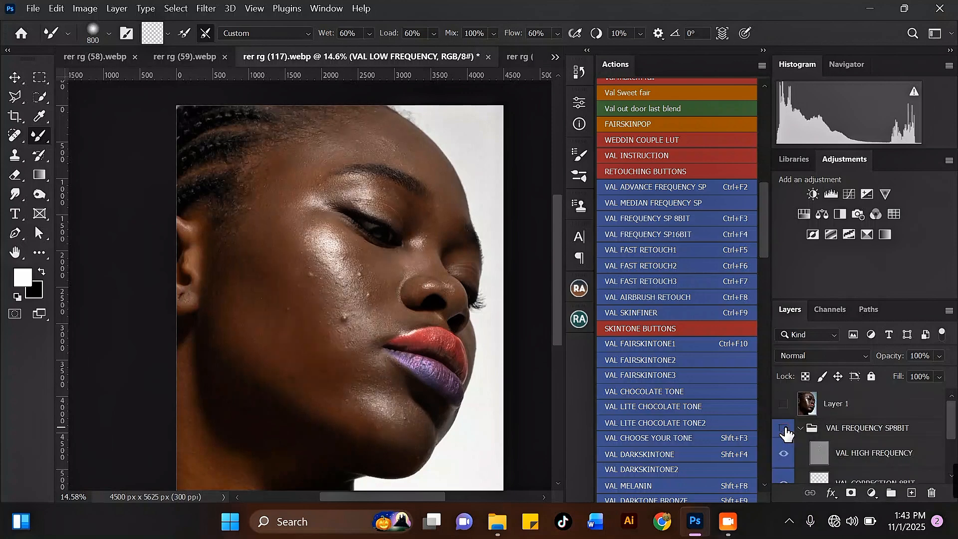
left_click(784, 430)
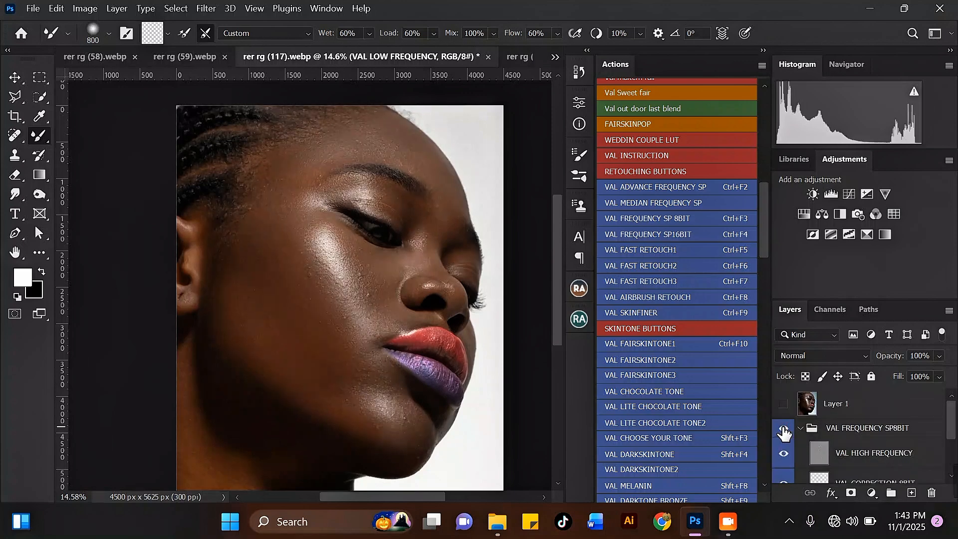
left_click(784, 430)
scroll(425, 228, "up", 2)
key("[")
Resize the Mixer Brush and blend the skin from the temple over the upper cheek.
scroll(424, 214, "up", 2)
key("[")
key("[")
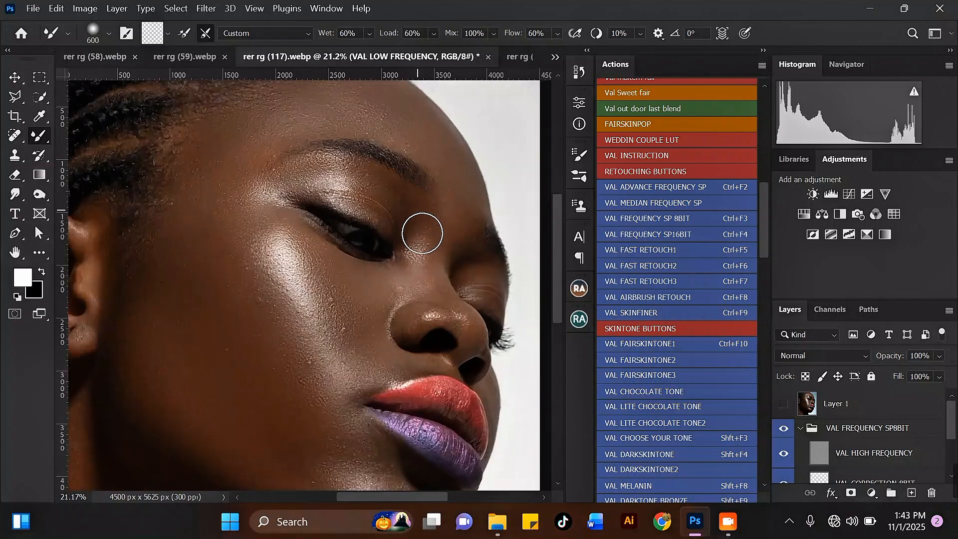
key("[")
key("[")
key("[")
key("[")
key("[")
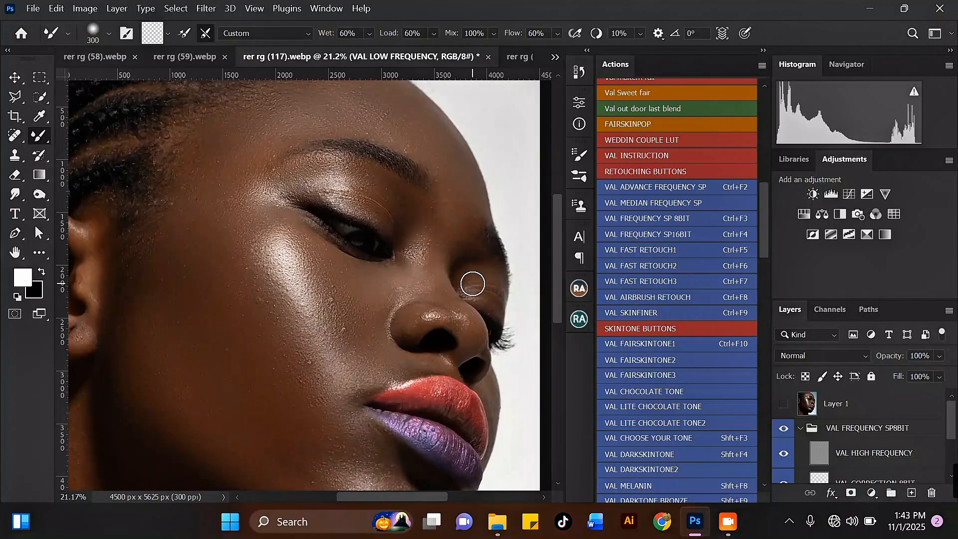
key("bracketright")
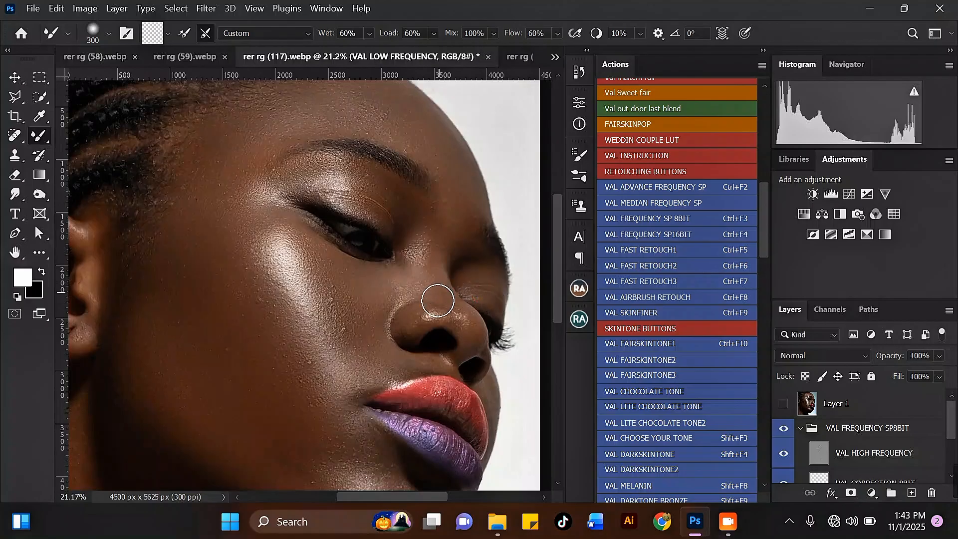
scroll(384, 310, "up", 2)
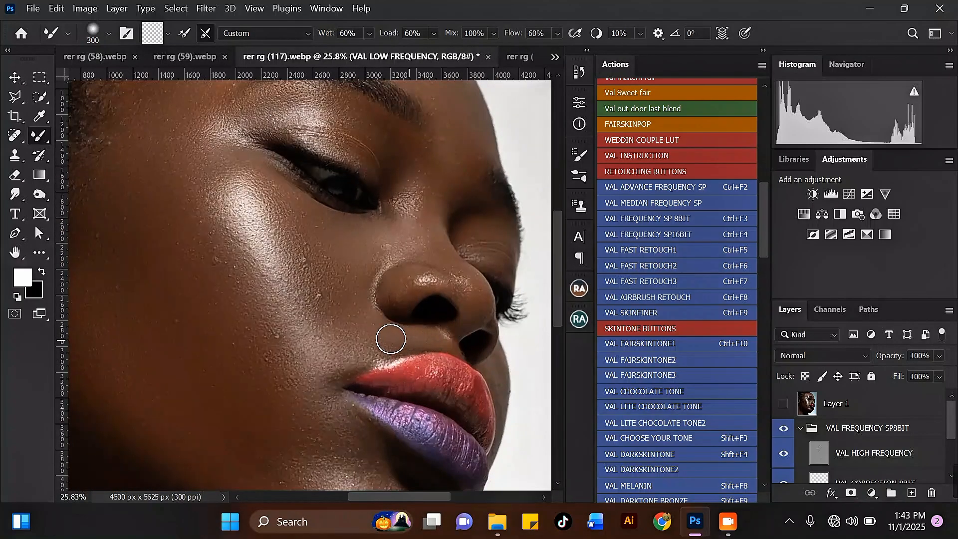
key("bracketright")
key("bracketright")
scroll(307, 220, "down", 7)
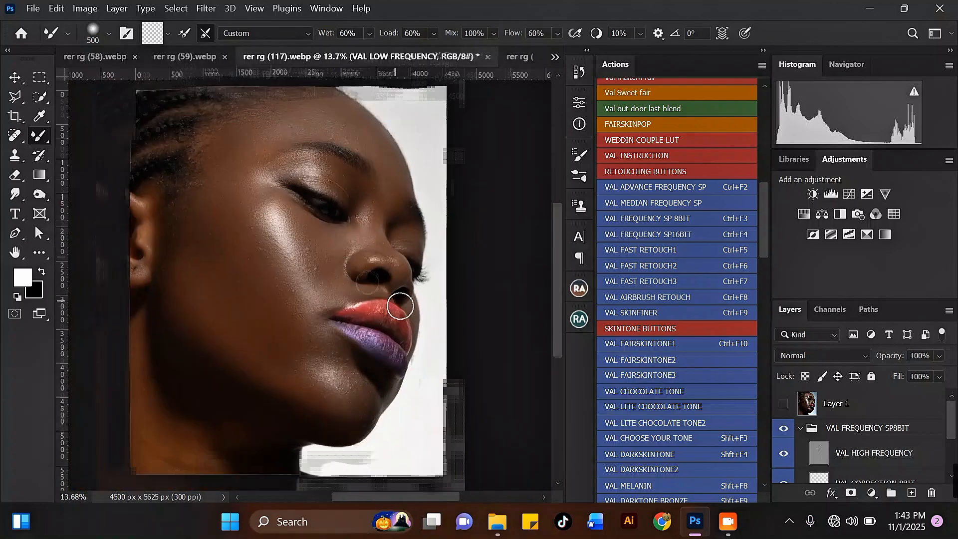
key("bracketleft")
key("bracketleft")
key("bracketleft")
scroll(400, 306, "up", 5)
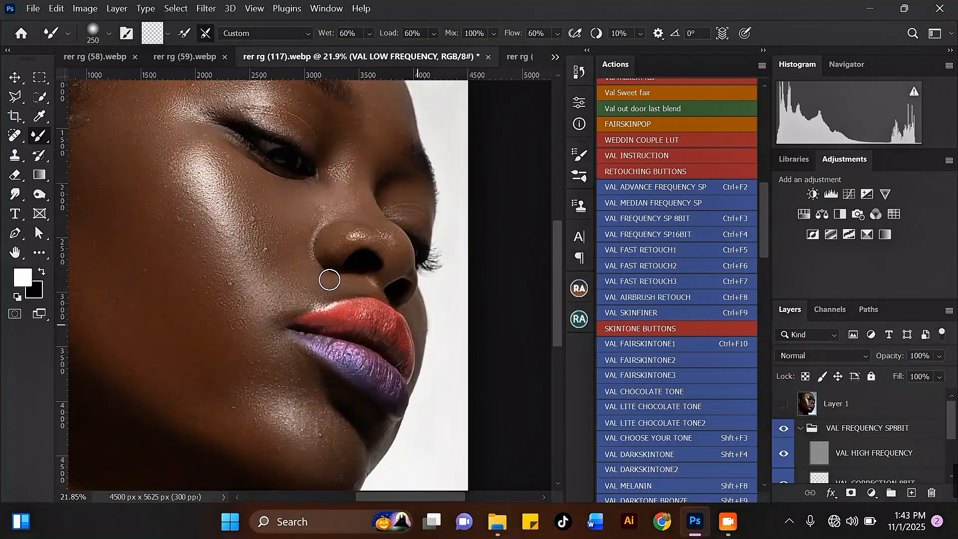
key("bracketright")
key("bracketright")
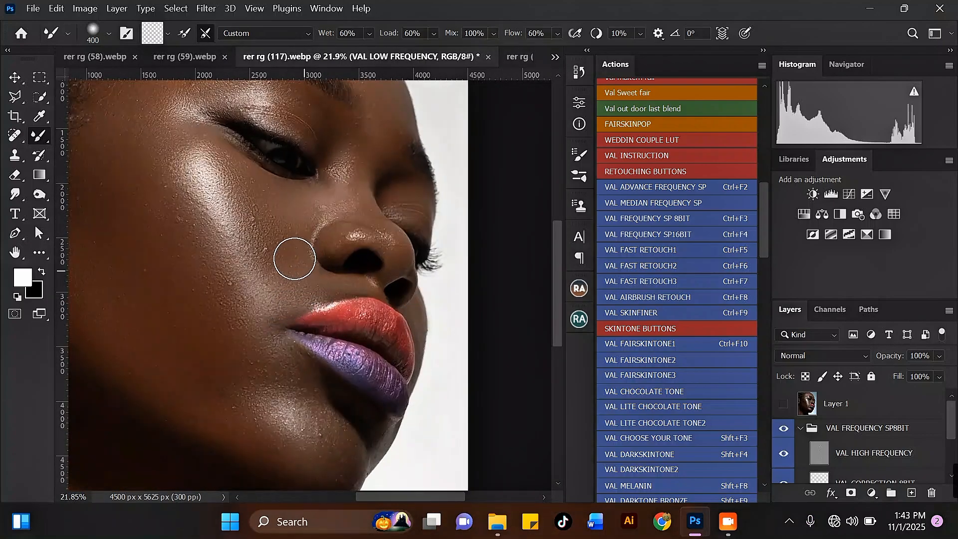
scroll(189, 235, "down", 3)
scroll(187, 258, "up", 2)
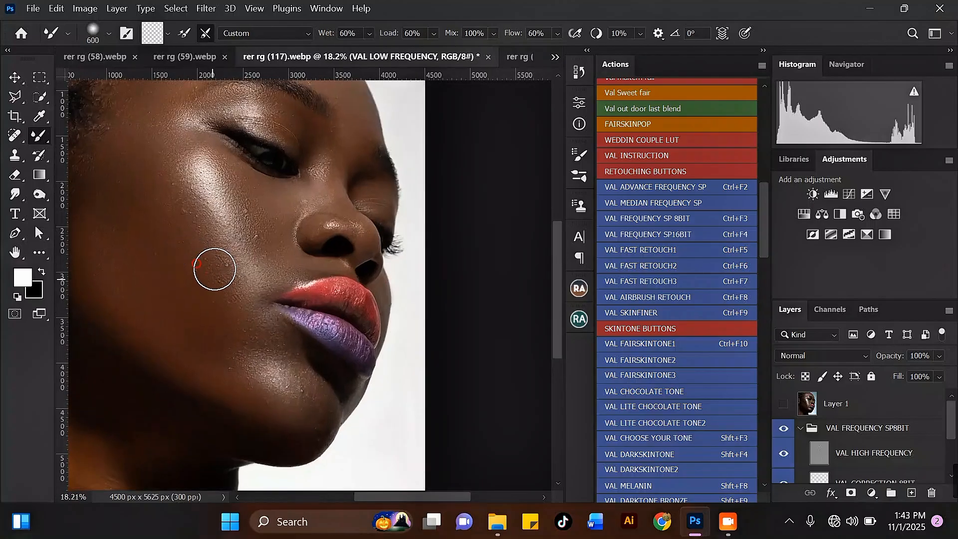
key("bracketright")
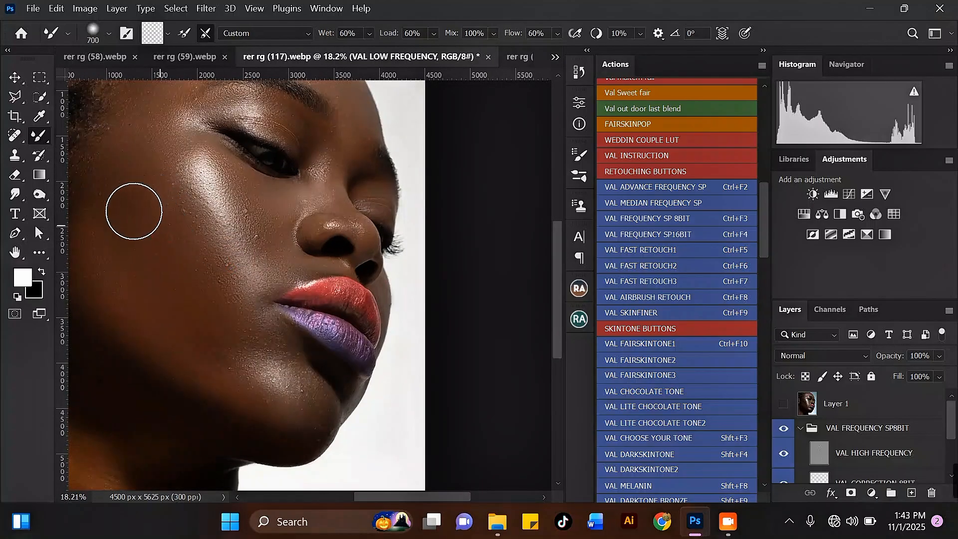
key("bracketright")
scroll(146, 125, "down", 2)
mouse_move(169, 142)
left_mouse_down()
mouse_move(155, 171)
mouse_move(189, 186)
mouse_move(174, 172)
mouse_move(181, 191)
mouse_move(161, 202)
left_mouse_up()
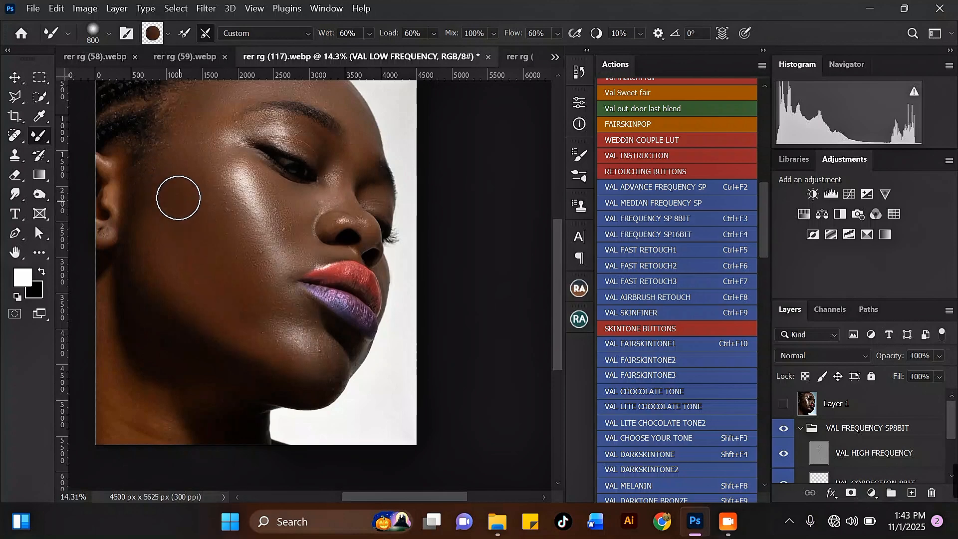
scroll(199, 149, "down", 1)
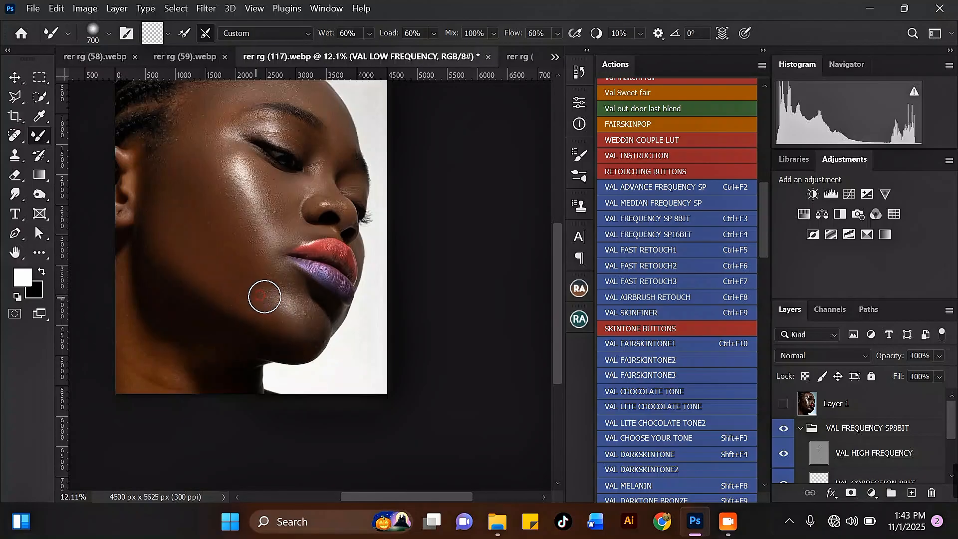
Smooth the skin tone on the neck with a slightly adjusted brush size.
key("bracketleft")
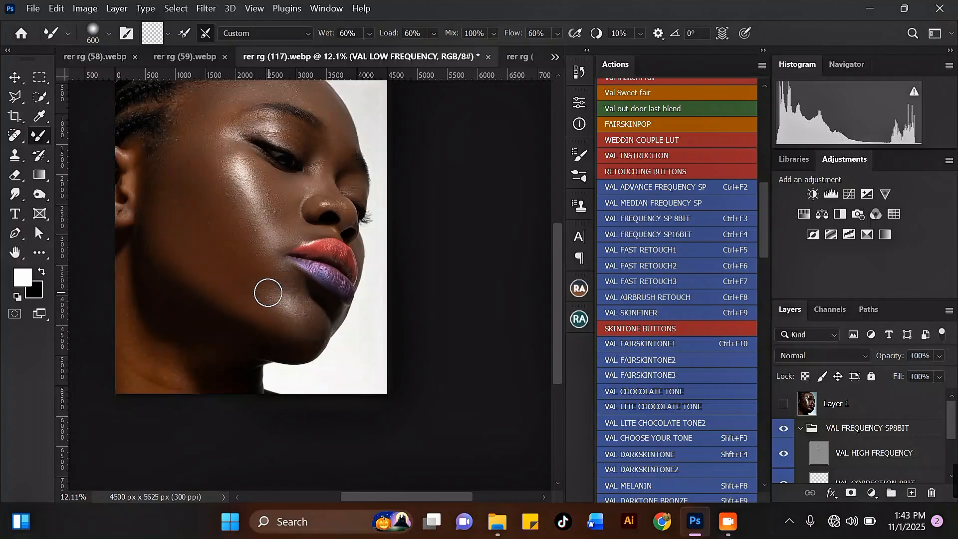
key("bracketright")
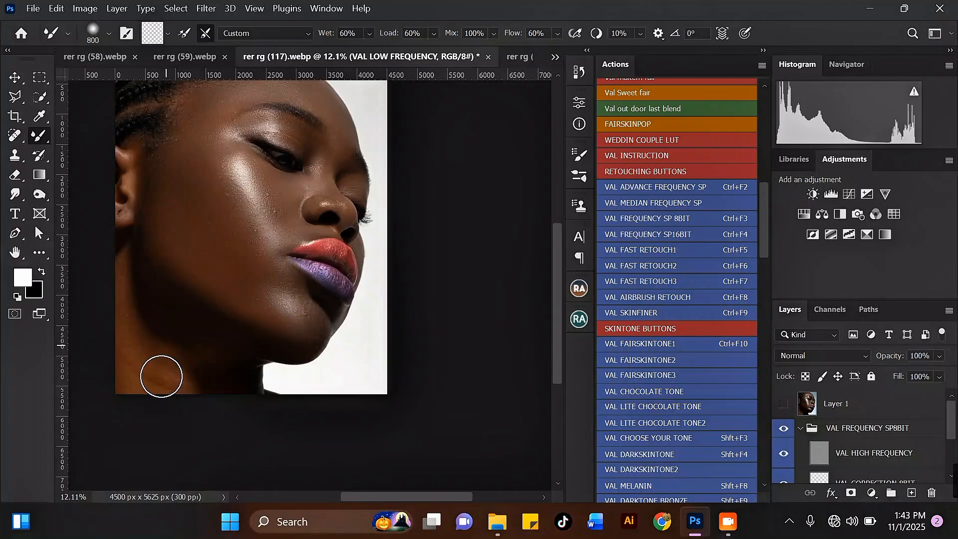
mouse_move(165, 366)
left_mouse_down()
mouse_move(145, 364)
mouse_move(136, 377)
mouse_move(142, 332)
mouse_move(124, 335)
mouse_move(126, 293)
mouse_move(181, 387)
mouse_move(194, 353)
left_mouse_up()
scroll(193, 342, "down", 2)
scroll(215, 230, "up", 1)
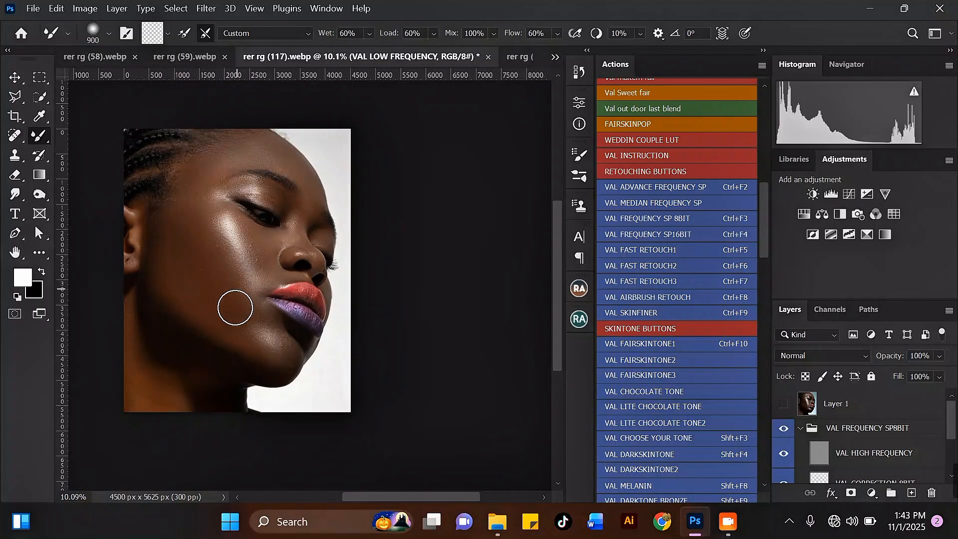
scroll(188, 196, "up", 2)
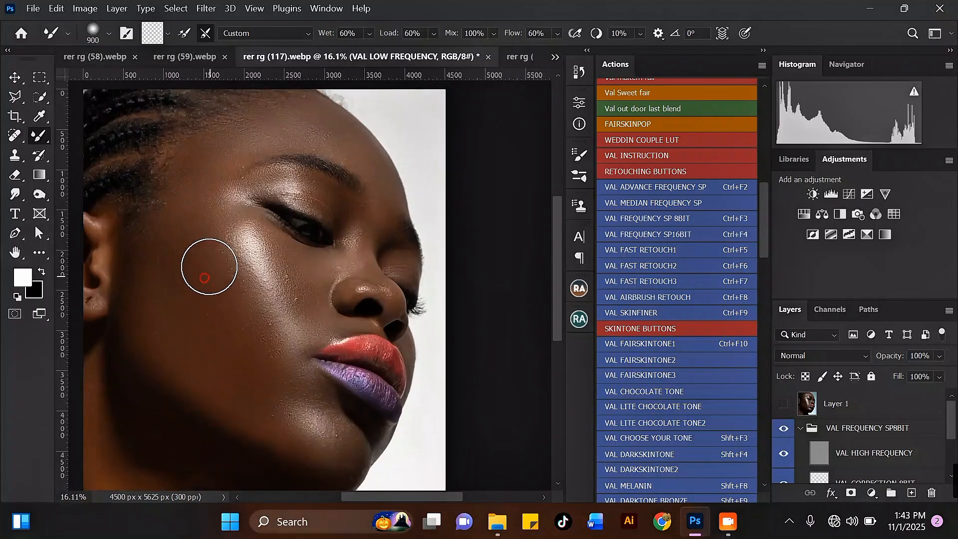
With a smaller brush, blend the forehead skin tone down toward the brow.
key("bracketleft")
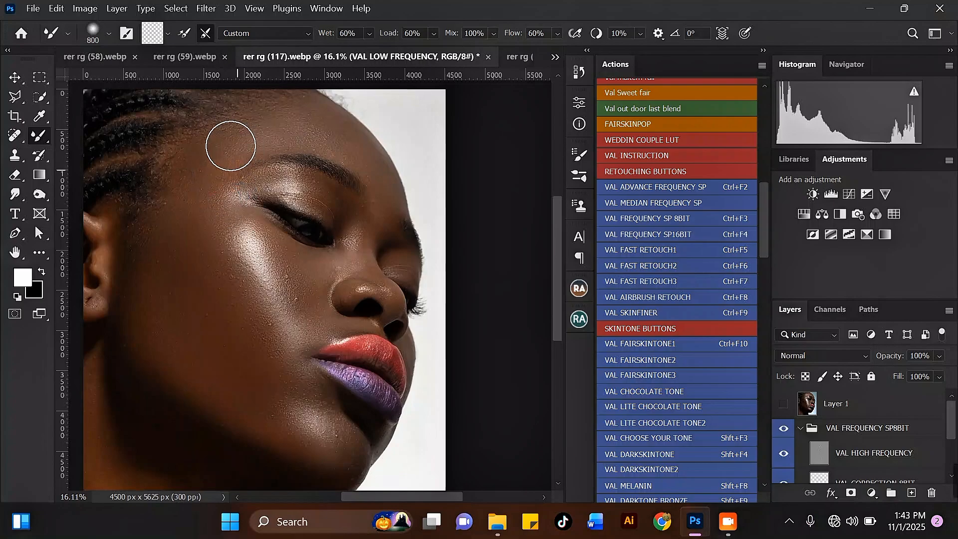
key("bracketleft")
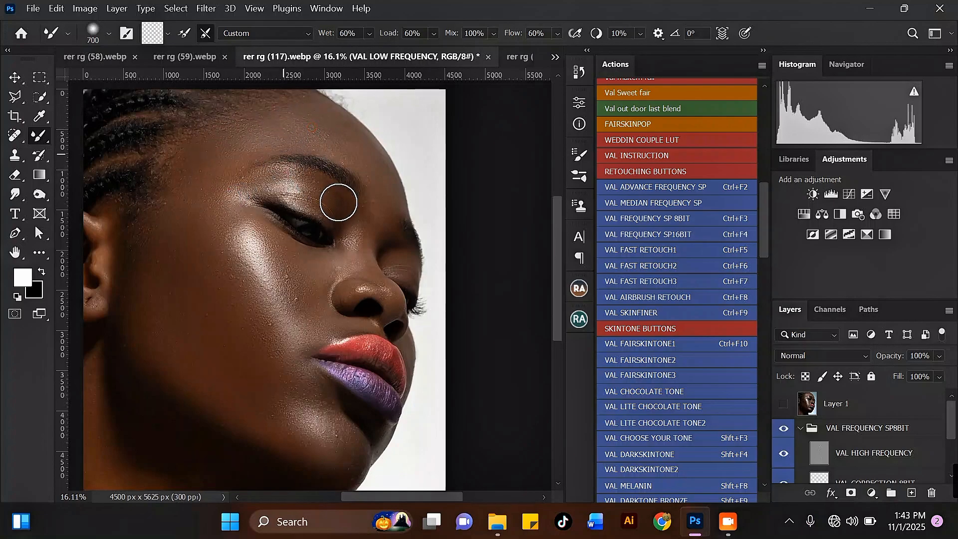
scroll(364, 250, "up", 1)
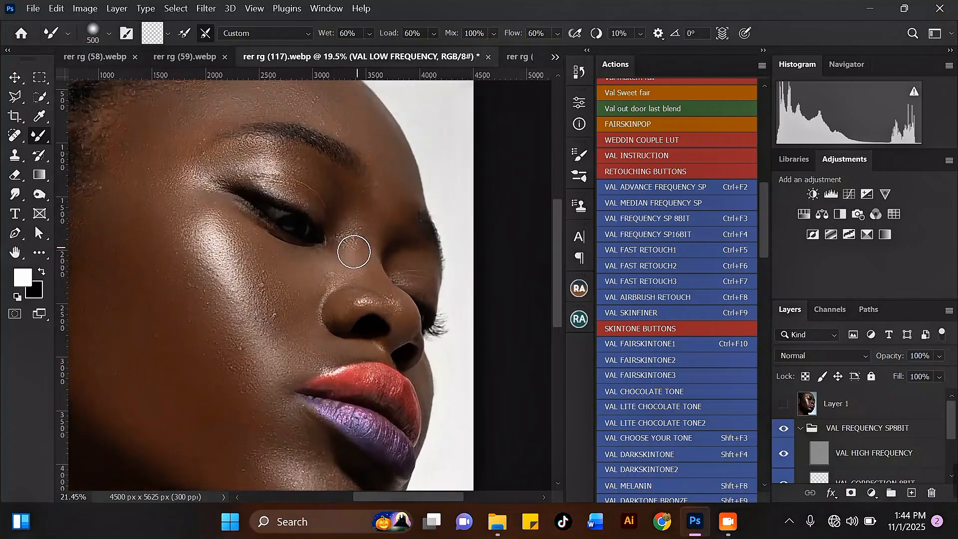
key("bracketleft")
scroll(244, 234, "down", 1)
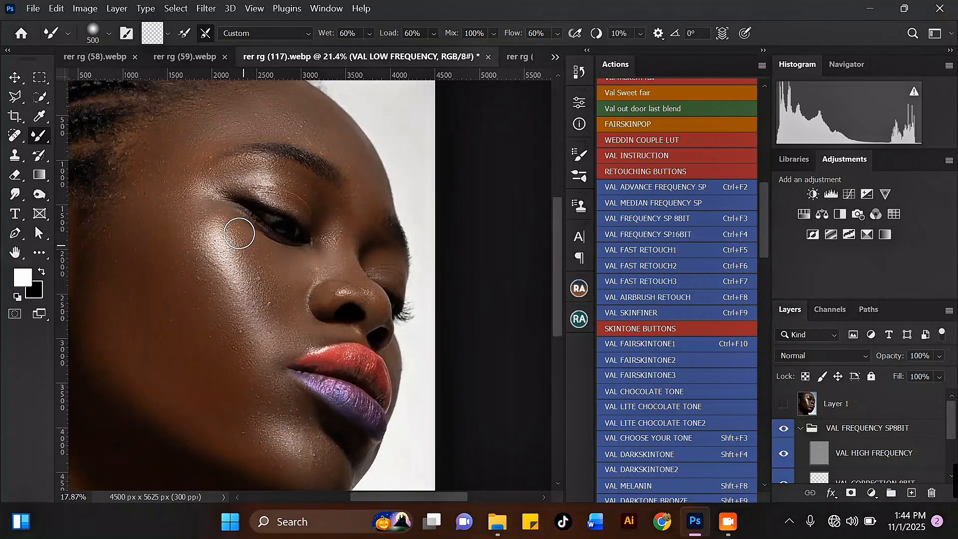
key("bracketright")
left_click_drag(280, 120, 252, 131)
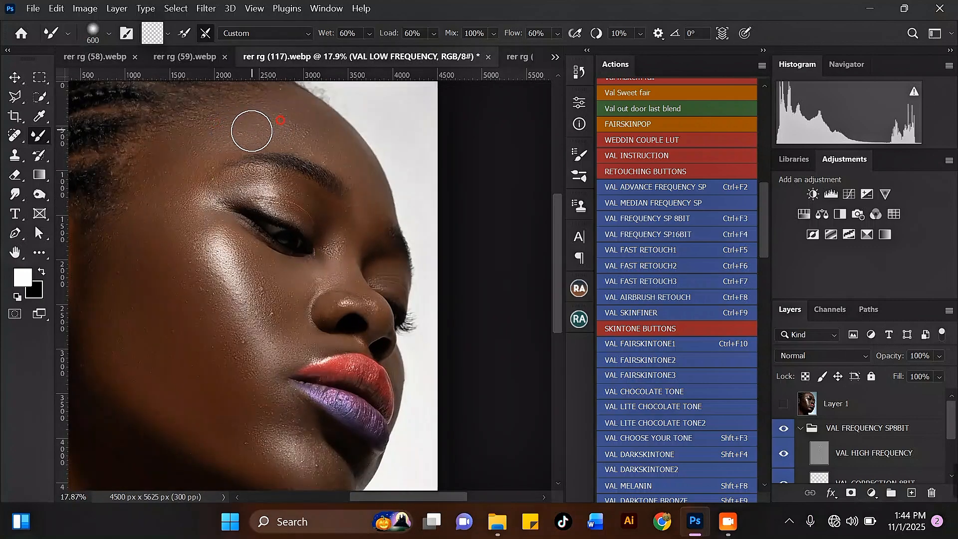
mouse_move(325, 148)
left_mouse_down()
mouse_move(374, 218)
mouse_move(362, 192)
mouse_move(302, 165)
left_mouse_up()
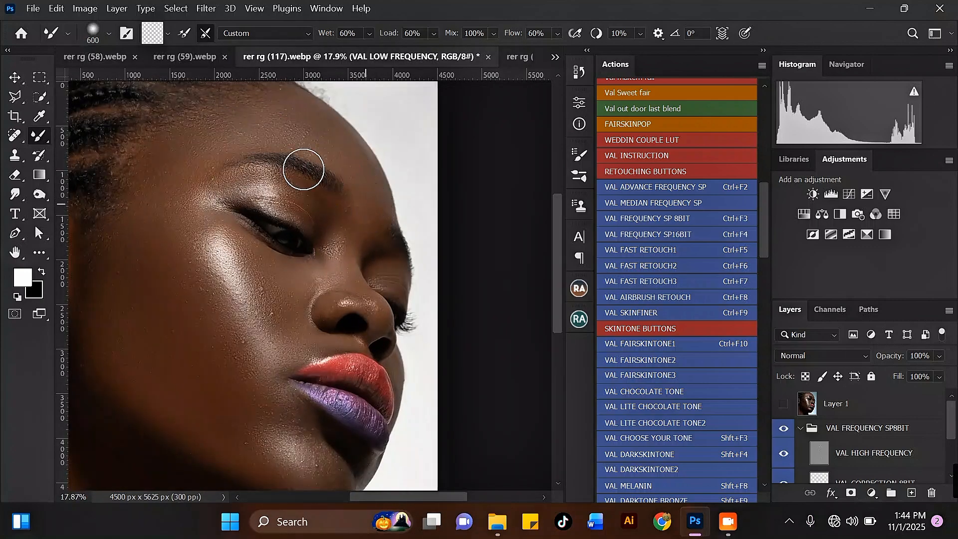
scroll(265, 137, "down", 4)
Enlarge the brush and blend the skin tone across the cheek.
key("bracketright")
scroll(275, 224, "up", 3)
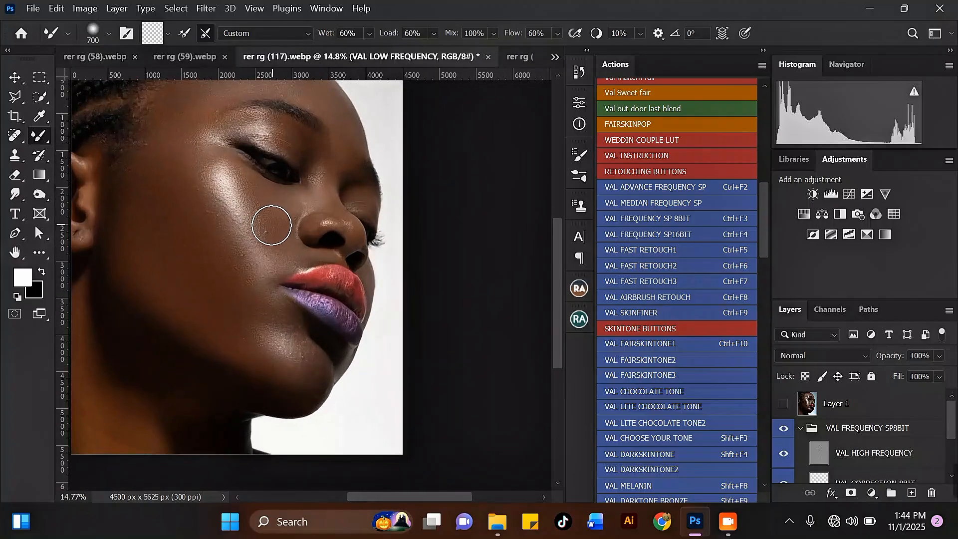
left_click_drag(239, 281, 248, 278)
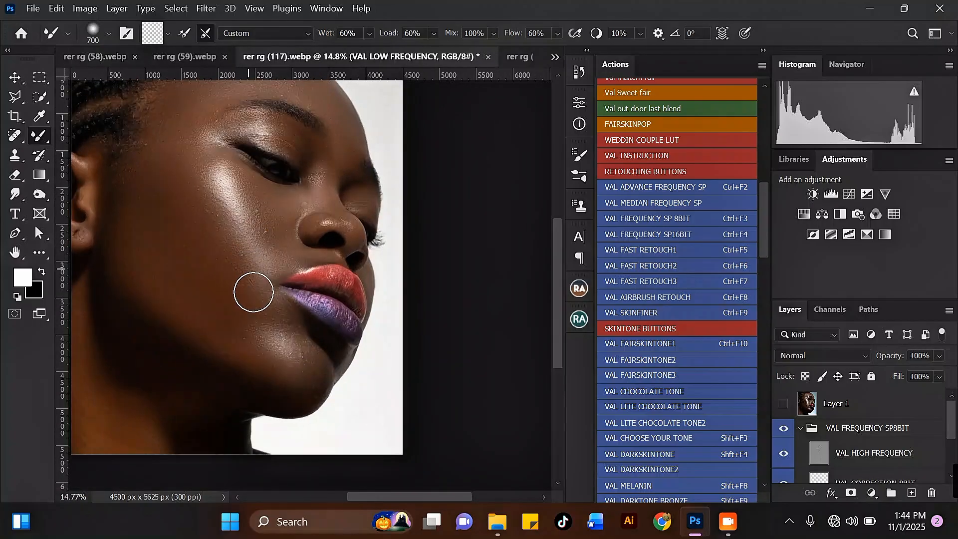
scroll(320, 233, "down", 2)
scroll(193, 192, "up", 1)
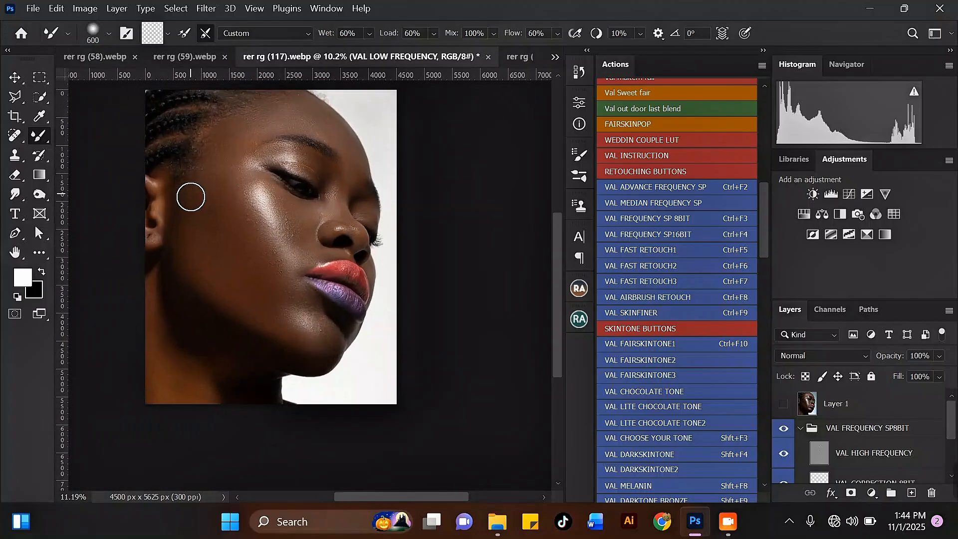
key("bracketright")
left_click_drag(207, 240, 222, 246)
scroll(340, 125, "down", 3)
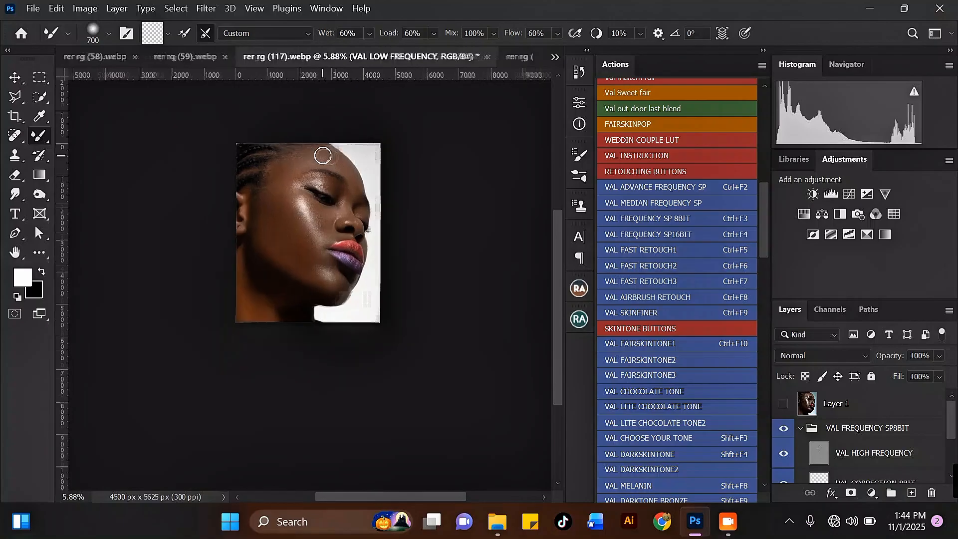
scroll(325, 256, "up", 3)
scroll(325, 366, "up", 2)
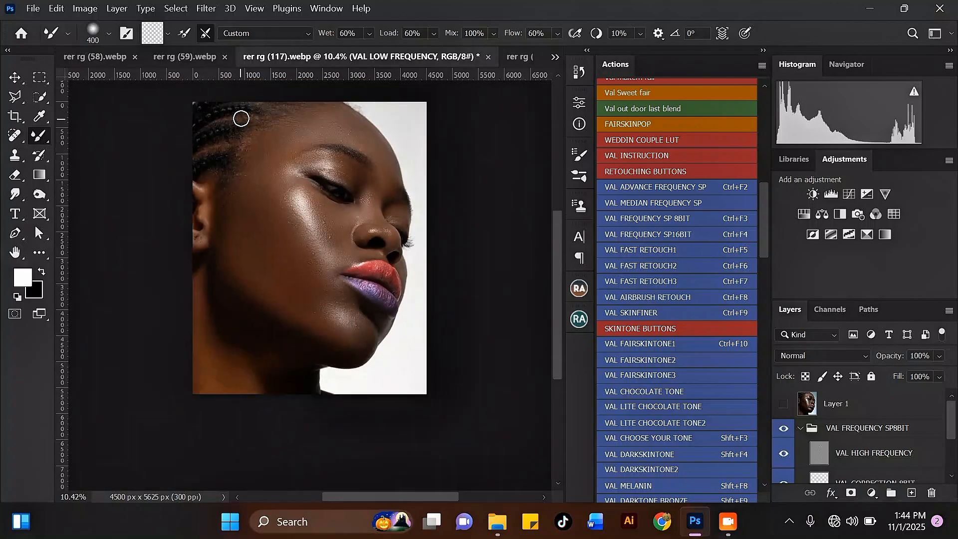
scroll(259, 138, "up", 5)
Blend the skin near the eye, growing the Mixer Brush to size 800.
key("bracketright")
key("bracketright")
left_click_drag(303, 190, 363, 257)
scroll(283, 210, "down", 3)
key("bracketright")
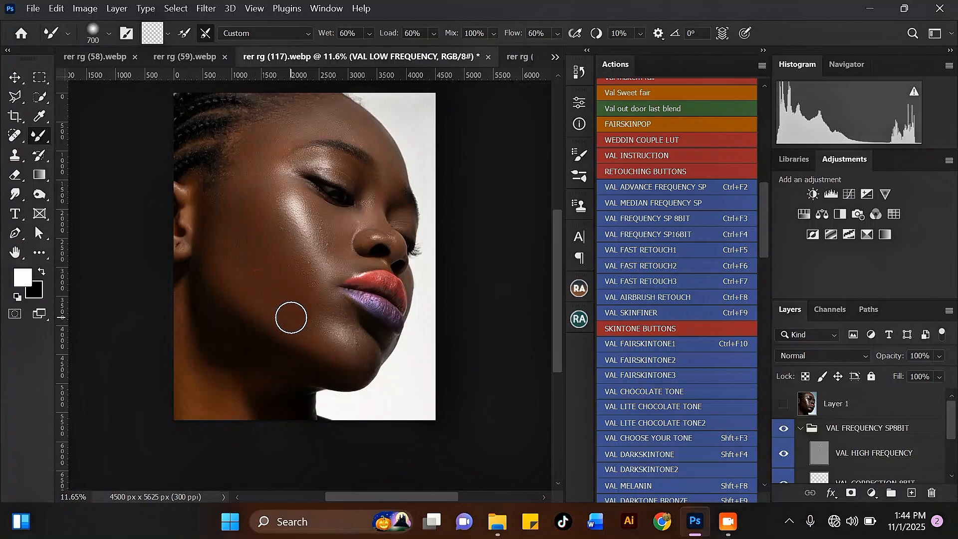
key("bracketright")
scroll(239, 190, "down", 1)
scroll(238, 172, "up", 1)
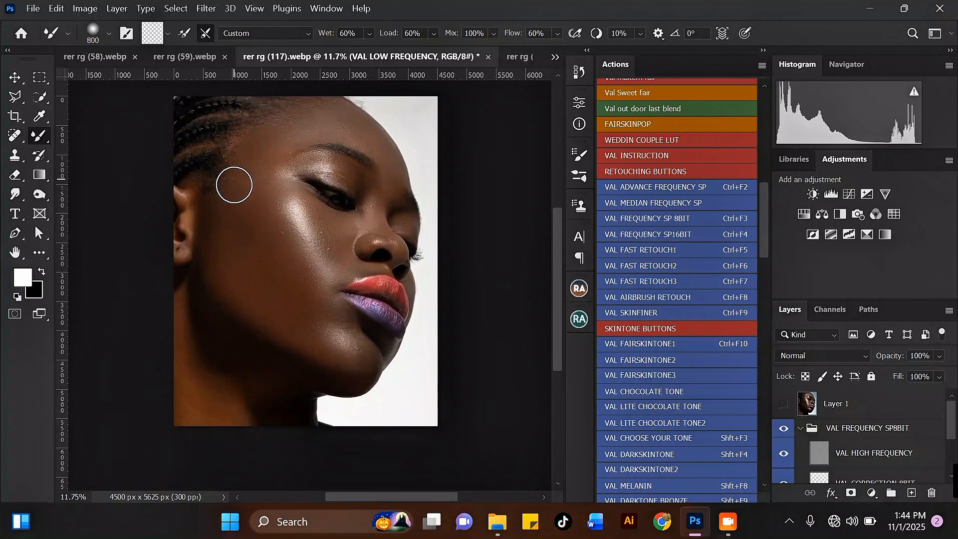
scroll(249, 214, "down", 1)
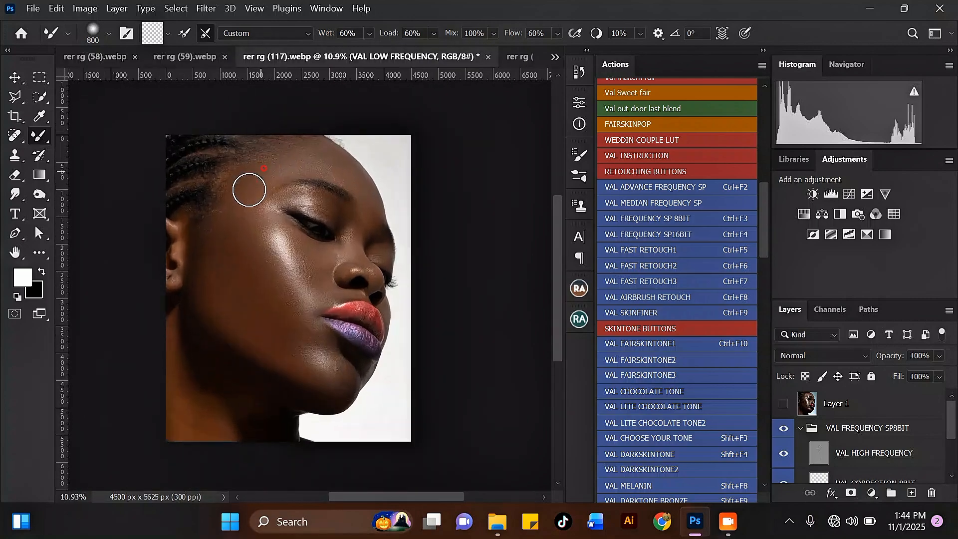
scroll(295, 180, "down", 3)
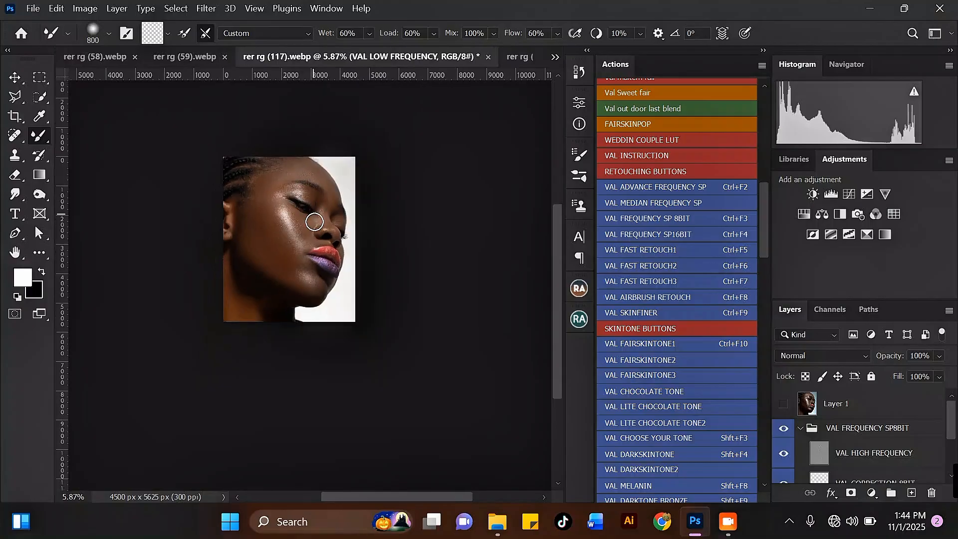
scroll(290, 204, "up", 3)
scroll(282, 213, "up", 3)
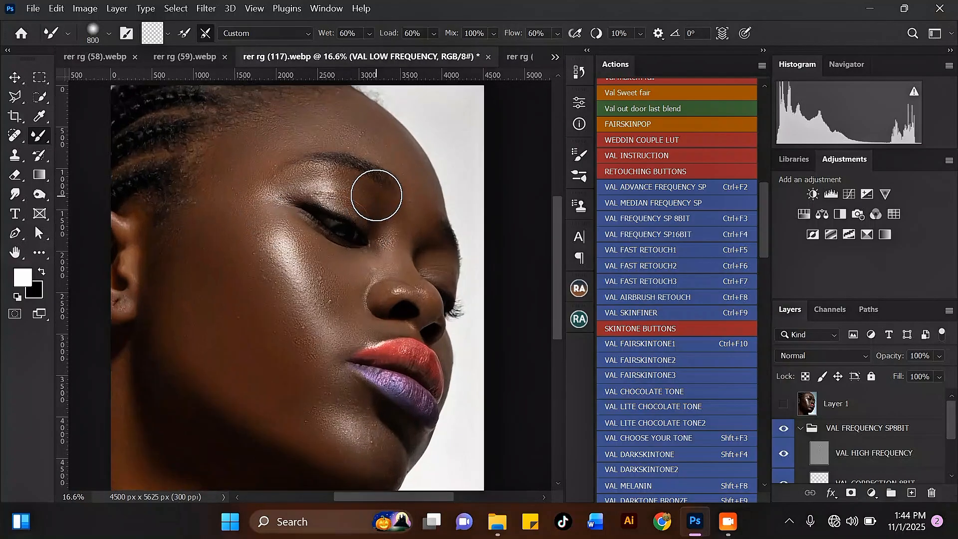
scroll(304, 181, "up", 1)
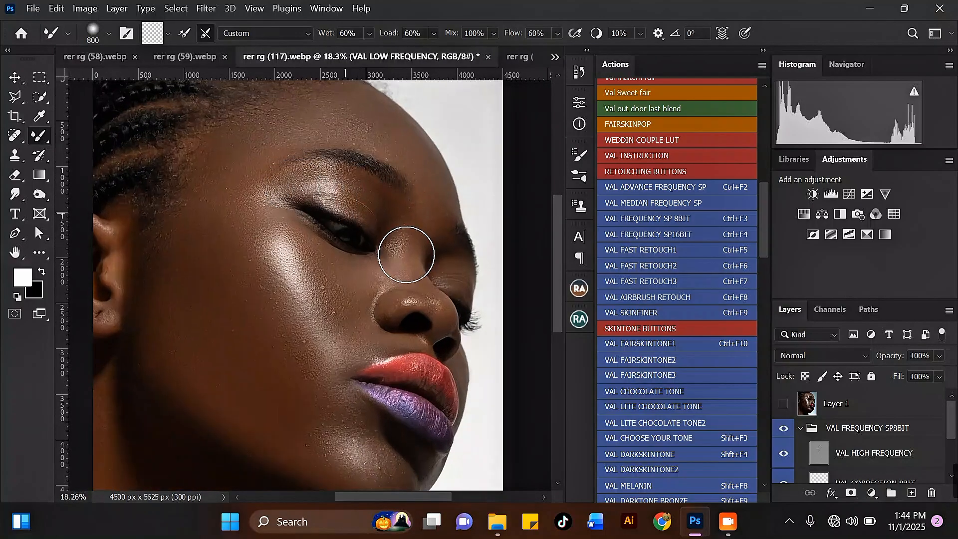
Toggle the VAL FREQUENCY SP8BIT group off and on to compare, then select VAL HIGH FREQUENCY.
left_click(784, 430)
left_click(785, 430)
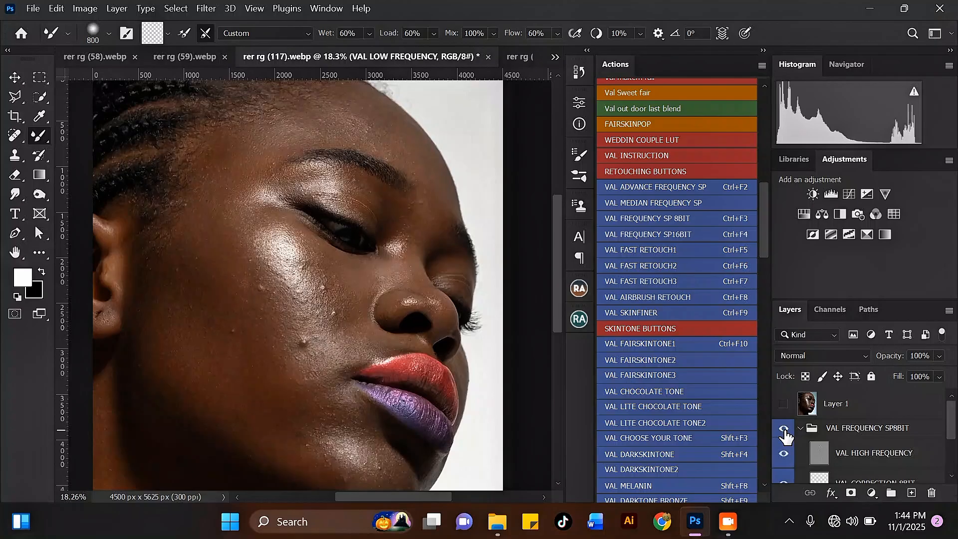
left_click(850, 453)
scroll(306, 274, "up", 3)
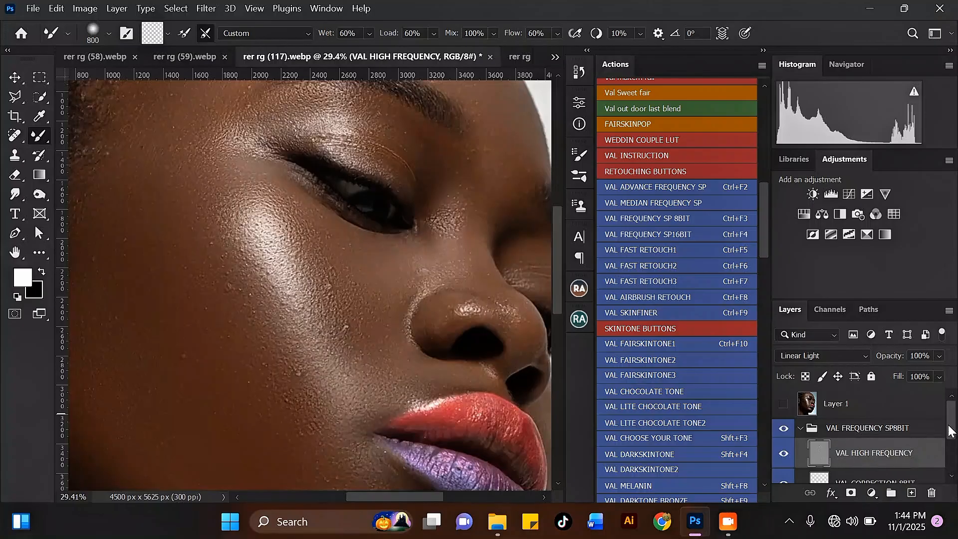
scroll(953, 424, "down", 1)
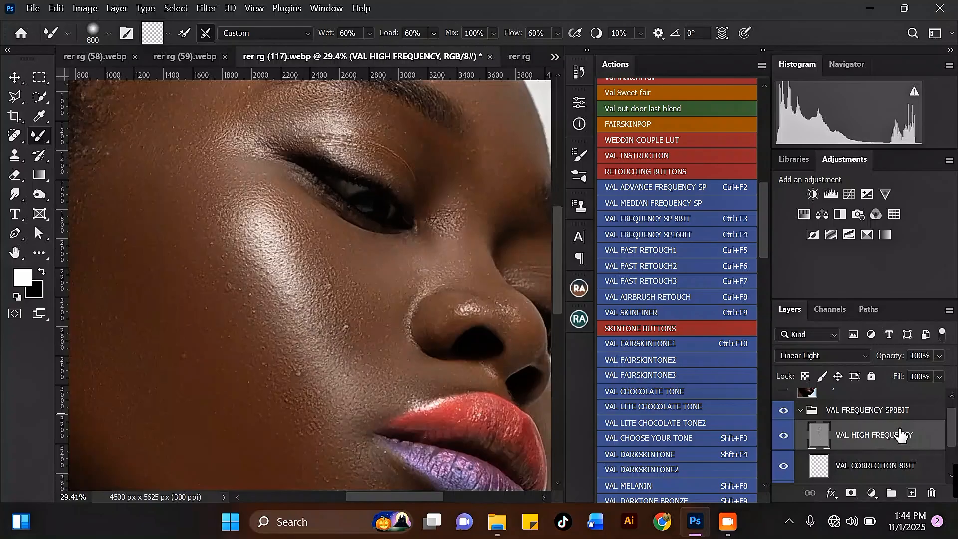
Clone-stamp the bumps and the reddish spot on the cheek from nearby clean skin.
left_click(11, 156)
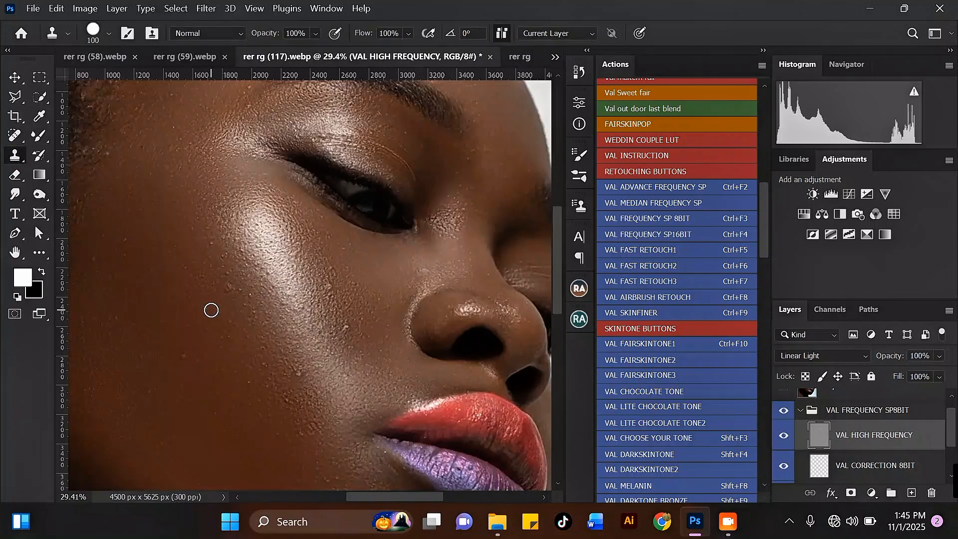
left_click(197, 375, "alt")
left_click(181, 358)
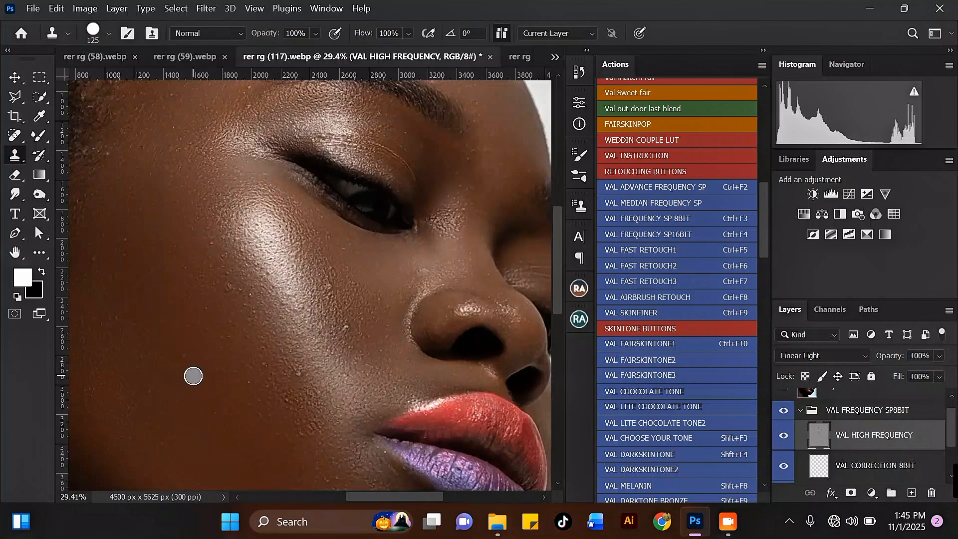
left_click(196, 377, "alt")
left_click(183, 358)
left_click(225, 306, "alt")
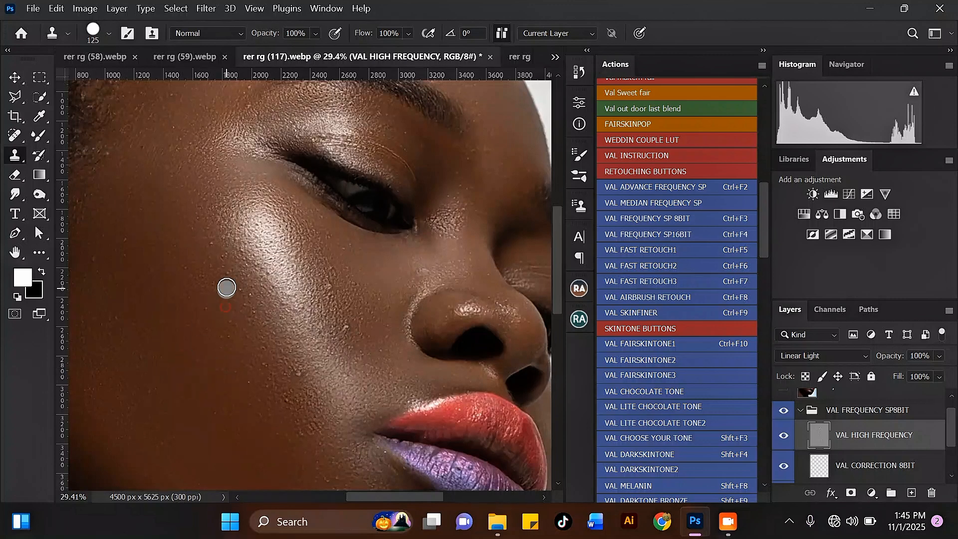
left_click(227, 286)
left_click(244, 309, "alt")
left_click(247, 292)
left_click(255, 362, "alt")
left_click(294, 372)
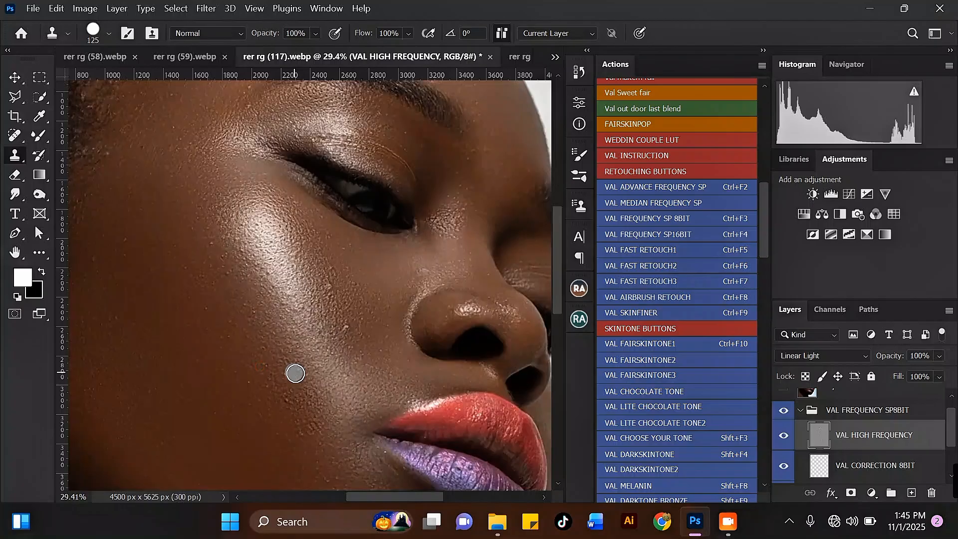
left_click(231, 310, "alt")
left_click(226, 284)
left_click(328, 337, "alt")
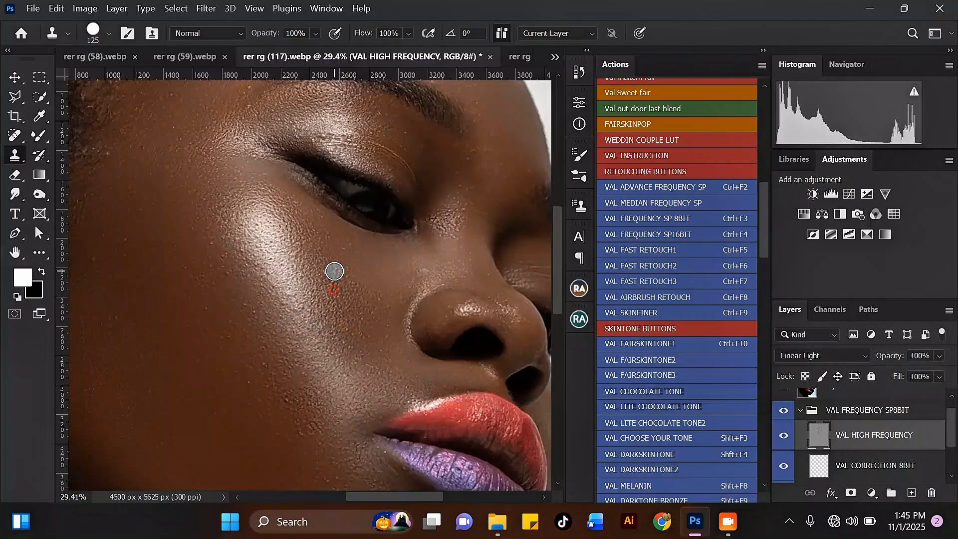
left_click(333, 271)
Smooth the shiny texture beside the inner eye with the Clone Stamp.
left_click(464, 241, "alt")
mouse_move(454, 229)
left_mouse_down()
mouse_move(465, 209)
mouse_move(454, 198)
mouse_move(444, 227)
mouse_move(447, 196)
mouse_move(437, 227)
left_mouse_up()
left_click(454, 235, "alt")
left_click(454, 196)
left_click(451, 207)
left_click(448, 183)
Touch up the skin beside the nose and stamp out a spot on the chin.
left_click(438, 280, "alt")
left_click(426, 271)
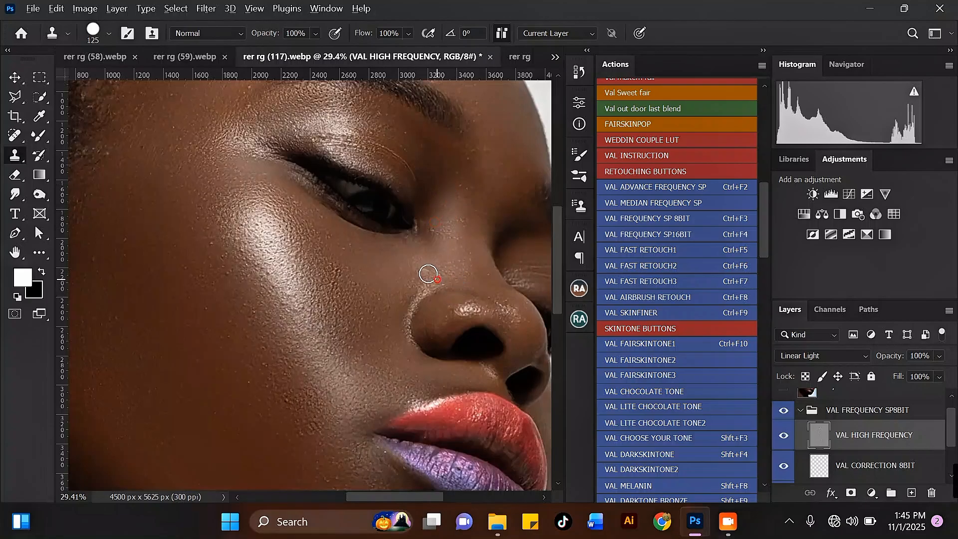
scroll(360, 249, "down", 4)
scroll(393, 447, "up", 2)
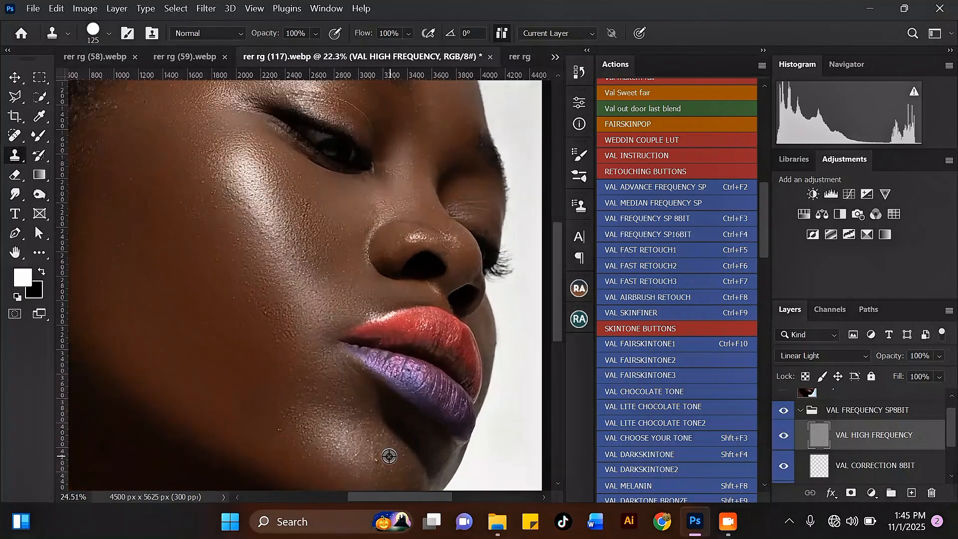
left_click(382, 456, "alt")
scroll(330, 414, "down", 3)
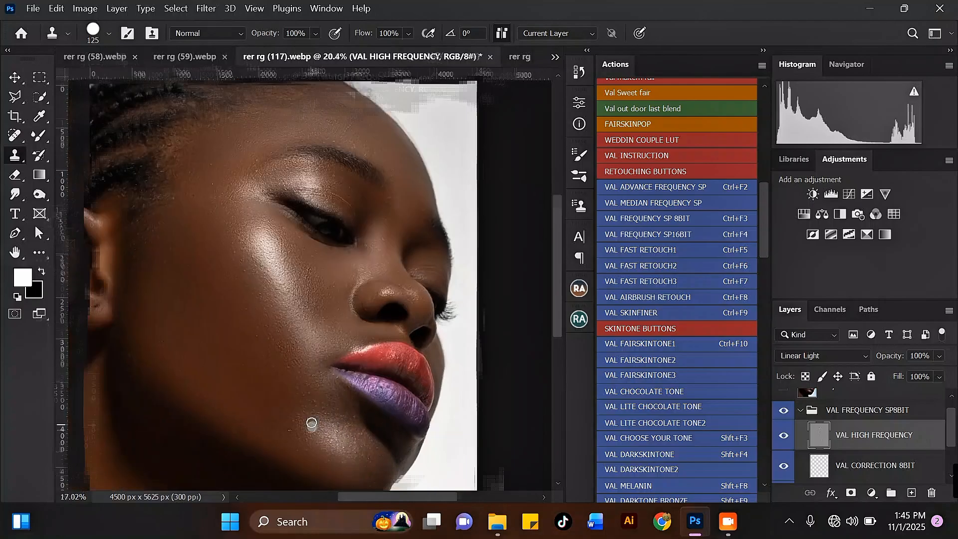
scroll(306, 197, "up", 4)
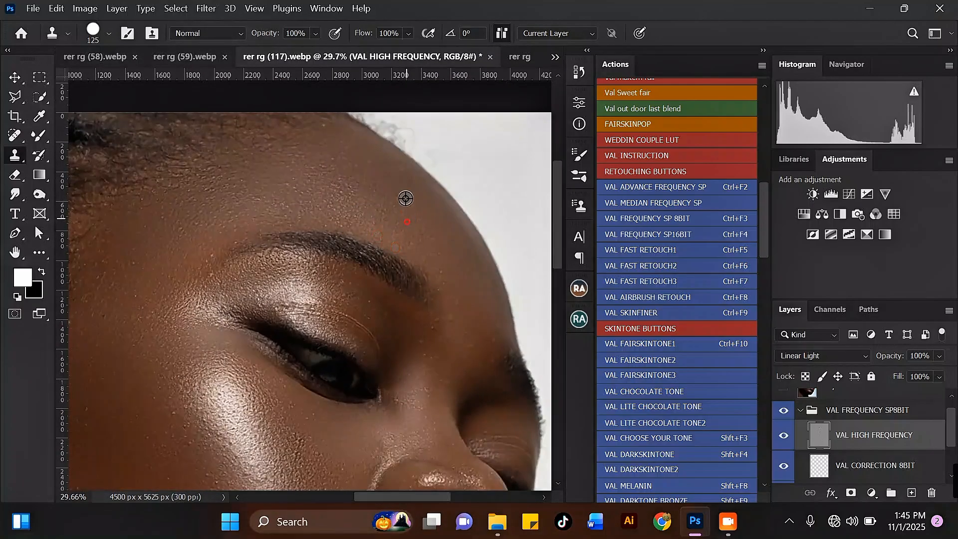
scroll(326, 200, "down", 1)
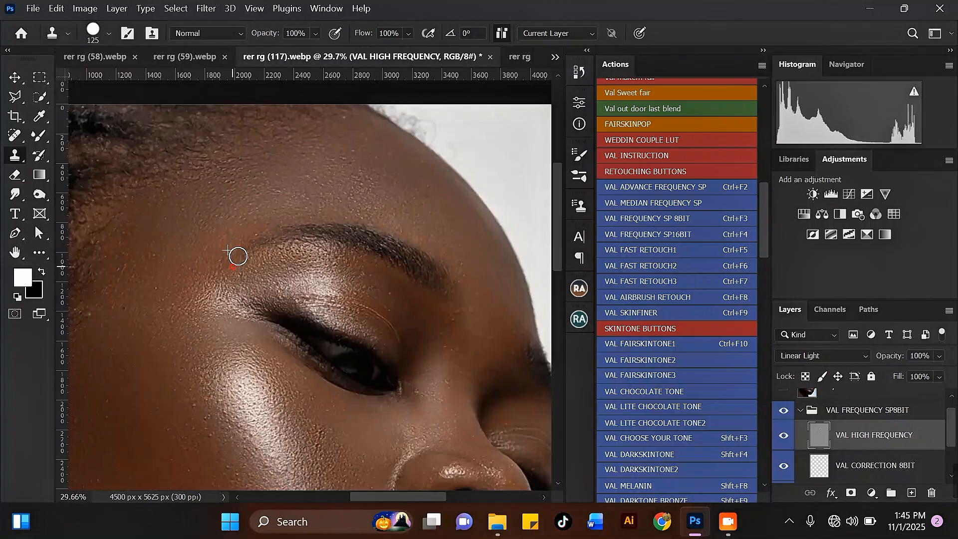
scroll(348, 174, "down", 1)
scroll(348, 174, "down", 3)
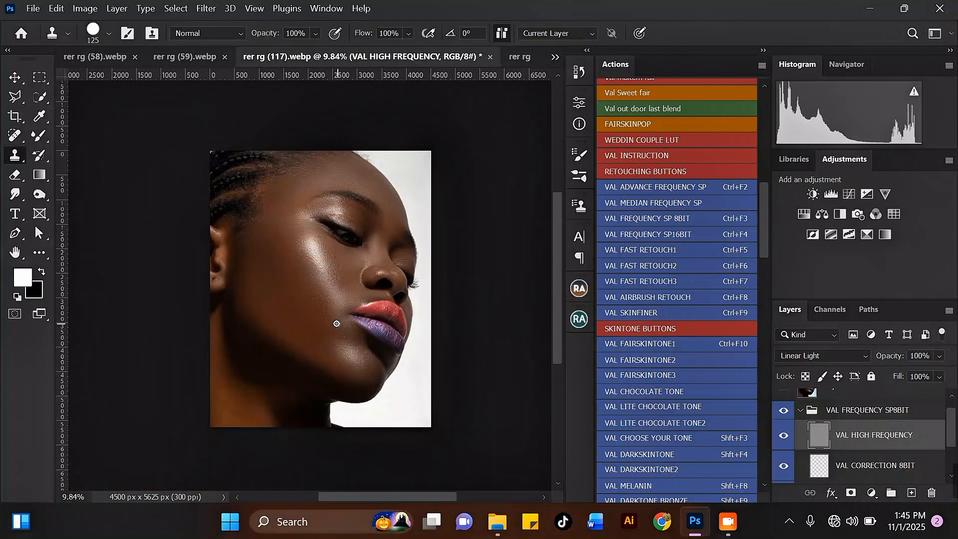
scroll(336, 324, "up", 3)
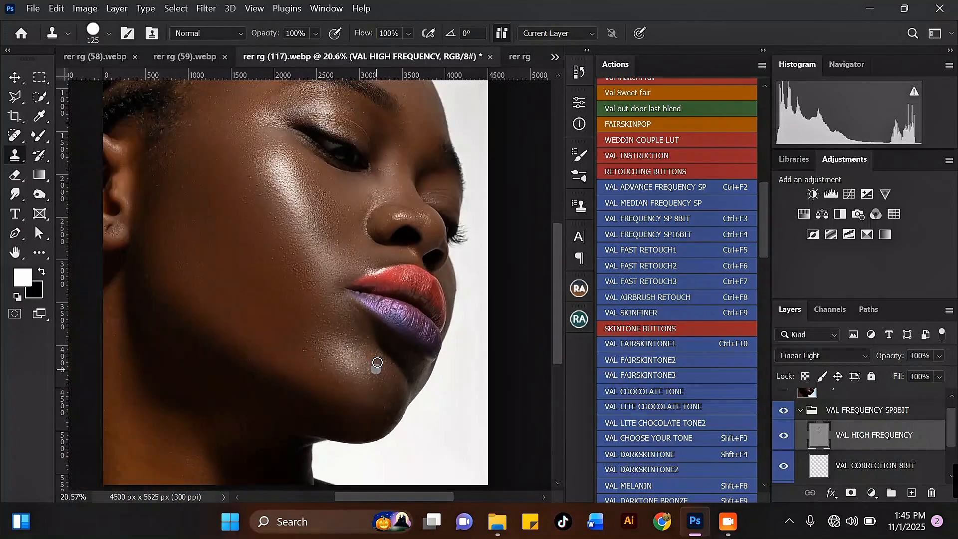
scroll(349, 164, "down", 3)
scroll(349, 165, "up", 1)
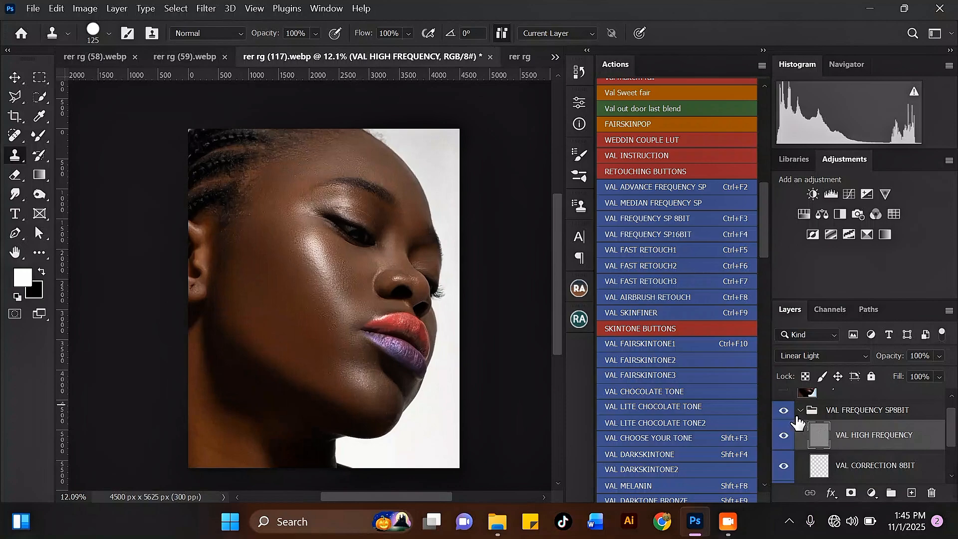
Show the VAL FREQUENCY SP8BIT group and merge it into a single layer.
left_click(784, 410)
scroll(293, 183, "up", 3)
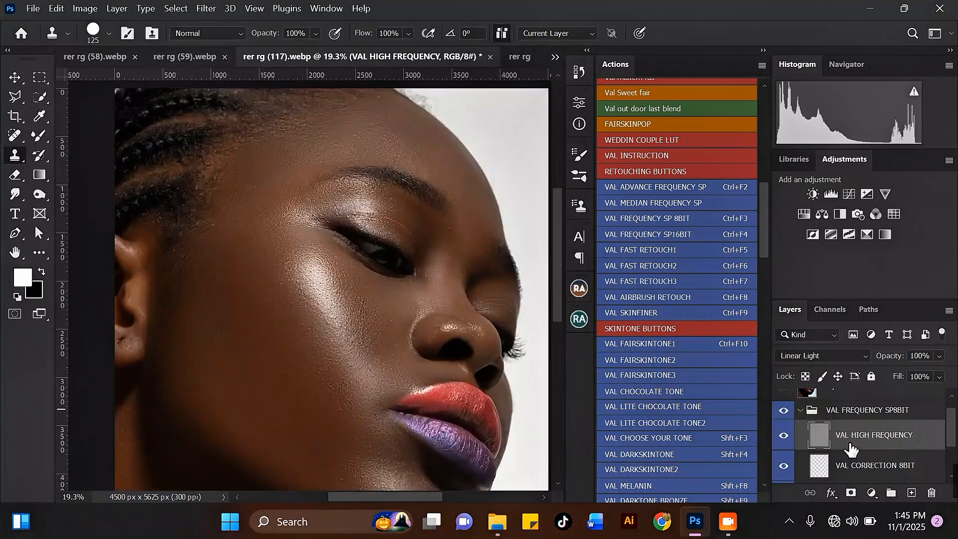
left_click(799, 411)
left_click(811, 425)
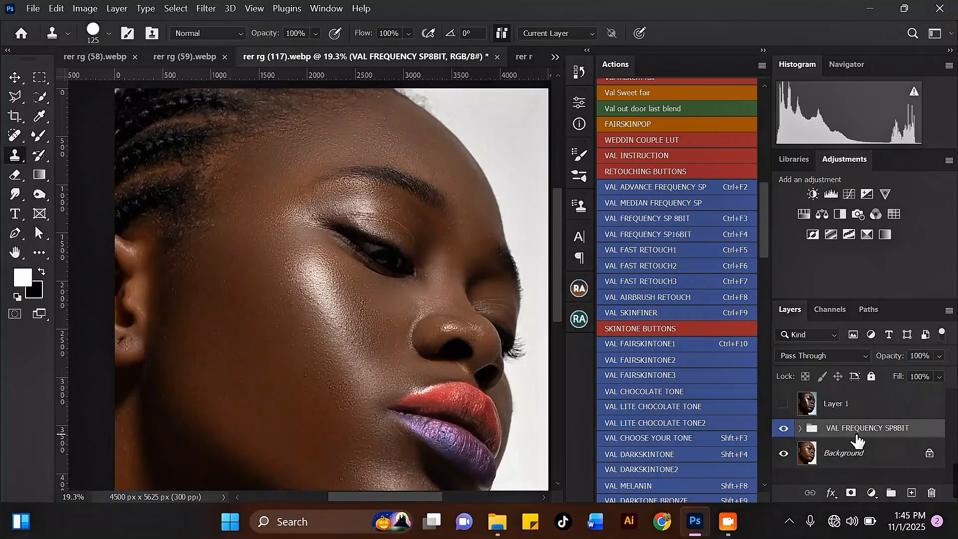
key("ctrl+e")
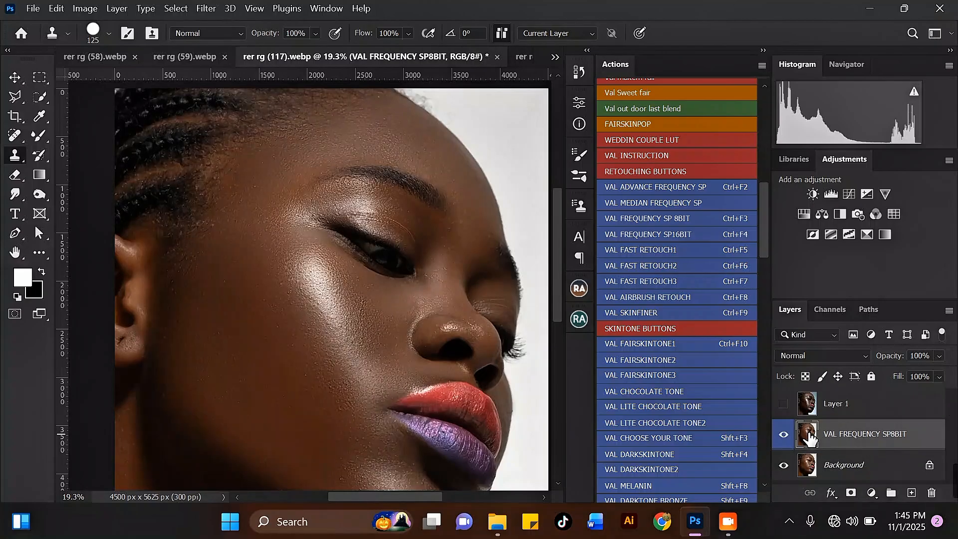
Zoom in on the eye and scroll the Actions panel to EYES RETOUCH BUTTONS.
scroll(437, 214, "up", 10)
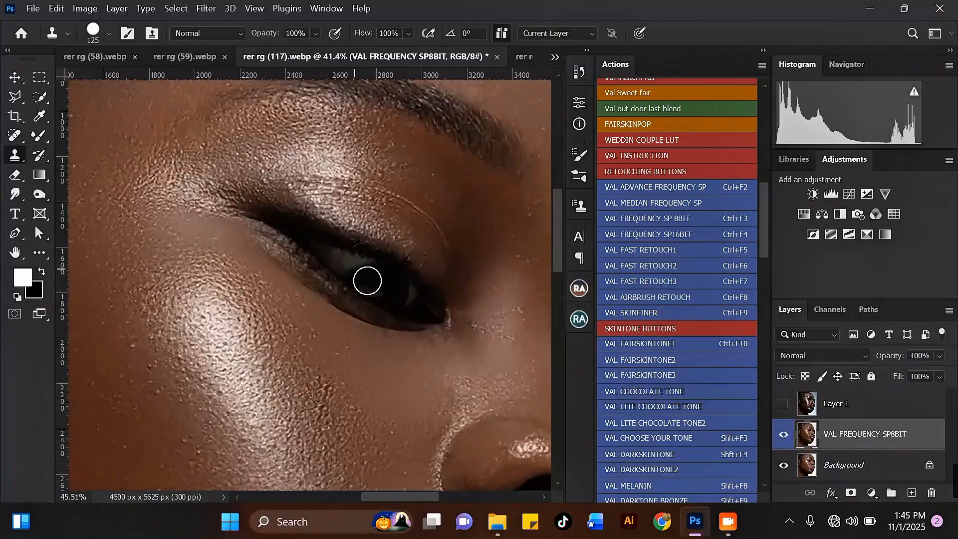
scroll(342, 264, "up", 1)
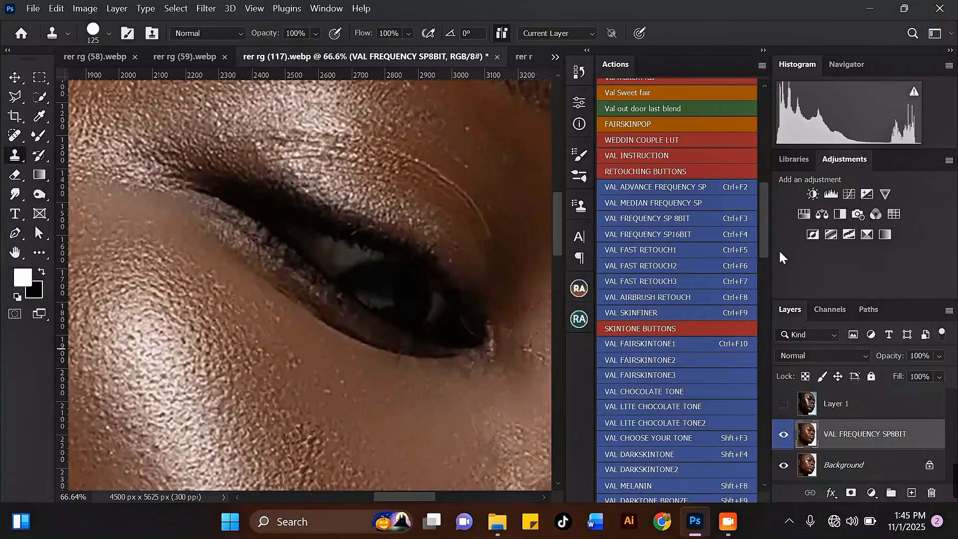
left_click_drag(764, 238, 759, 311)
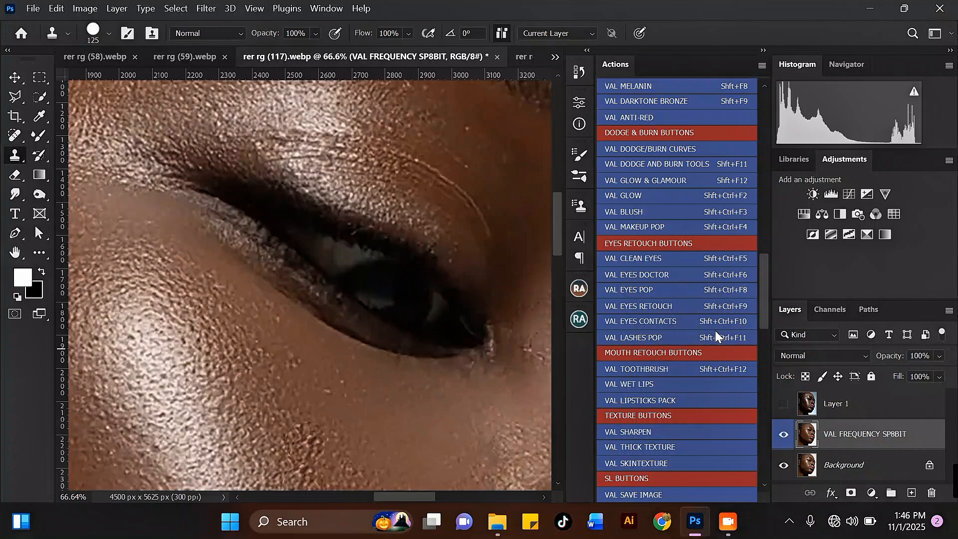
Run the VAL CLEAN EYES action, continuing past each of its messages.
left_click(659, 257)
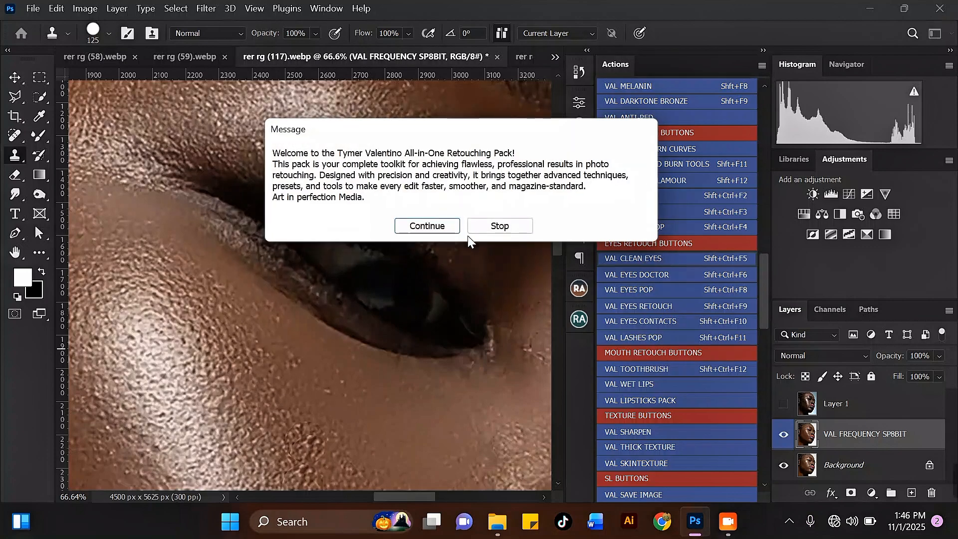
left_click(444, 223)
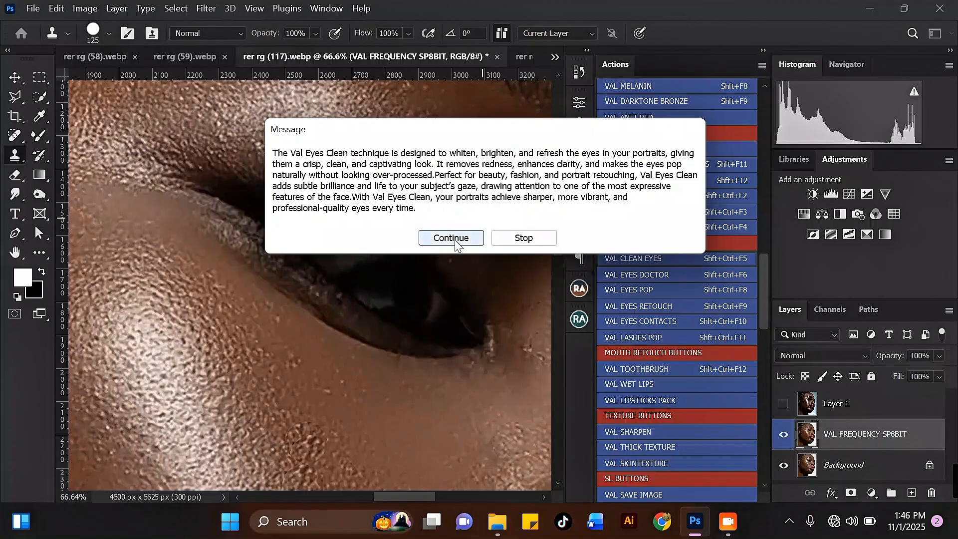
left_click(454, 238)
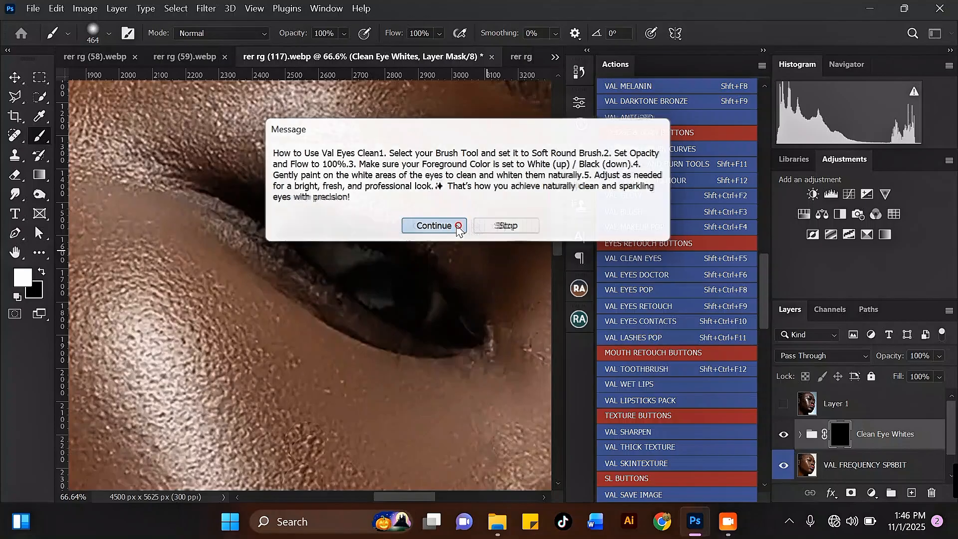
left_click(455, 226)
Paint the Clean Eye Whites mask over the eye white with a resized brush.
key("bracketleft")
key("bracketleft")
key("bracketleft")
key("bracketleft")
key("bracketleft")
key("bracketleft")
key("bracketleft")
key("bracketleft")
key("bracketleft")
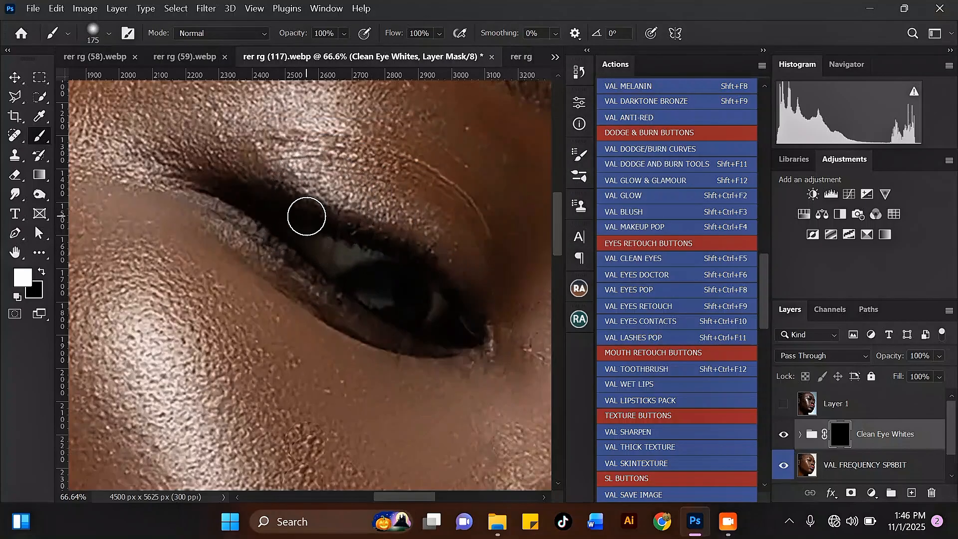
mouse_move(311, 235)
left_mouse_down()
mouse_move(363, 255)
mouse_move(330, 260)
mouse_move(291, 233)
mouse_move(322, 252)
mouse_move(363, 258)
mouse_move(318, 232)
mouse_move(344, 253)
left_mouse_up()
key("bracketright")
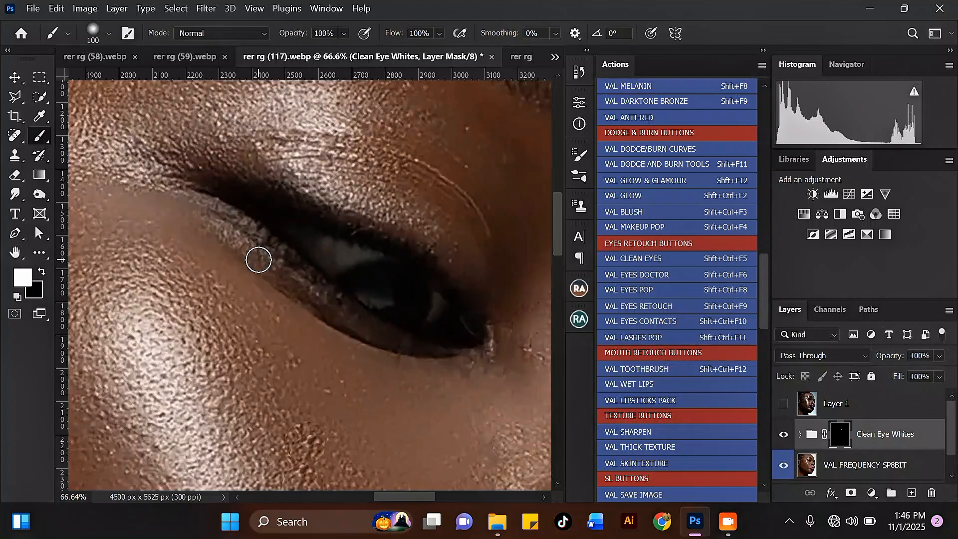
scroll(259, 258, "down", 2)
scroll(259, 259, "down", 2)
scroll(360, 283, "up", 2)
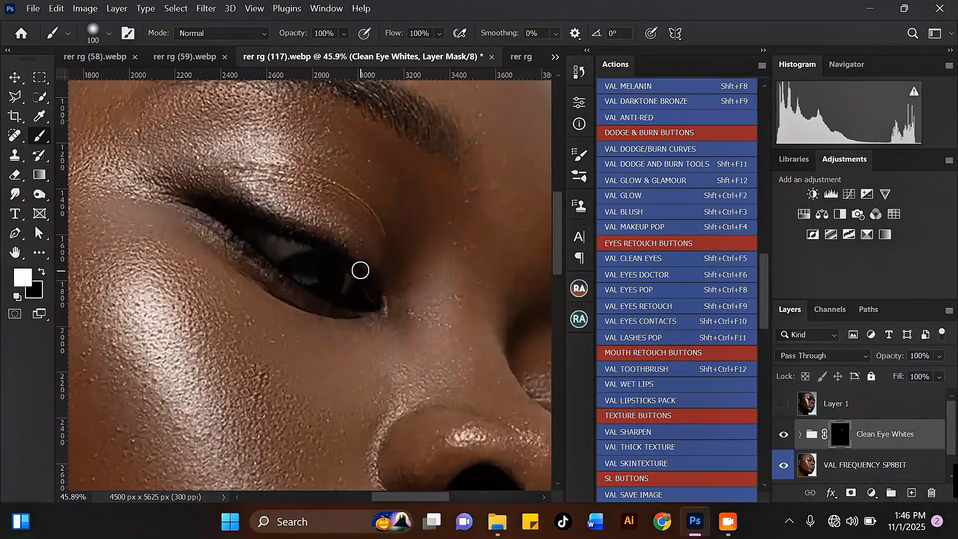
key("bracketleft")
scroll(344, 295, "down", 5)
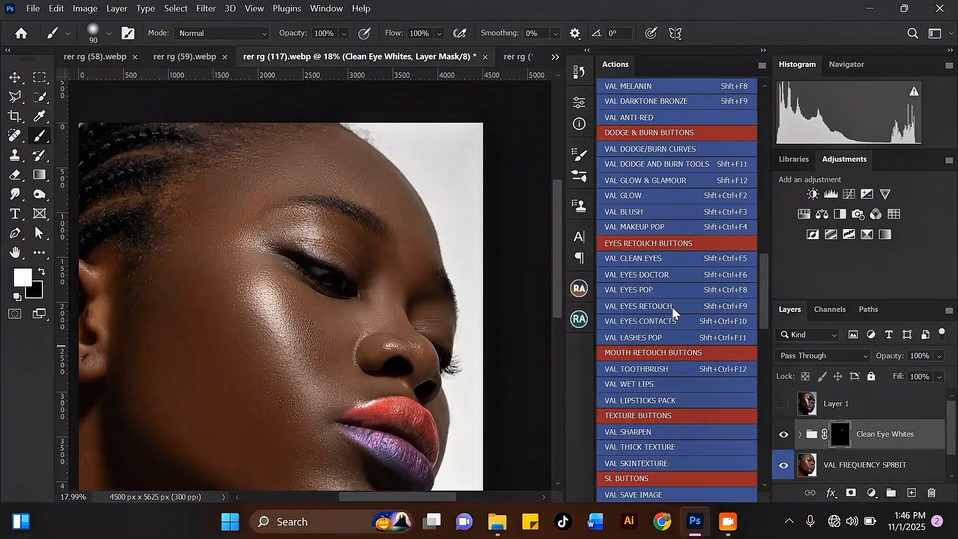
Run the VAL EYES RETOUCH action, continuing past each of its messages.
left_click(672, 307)
left_click(446, 230)
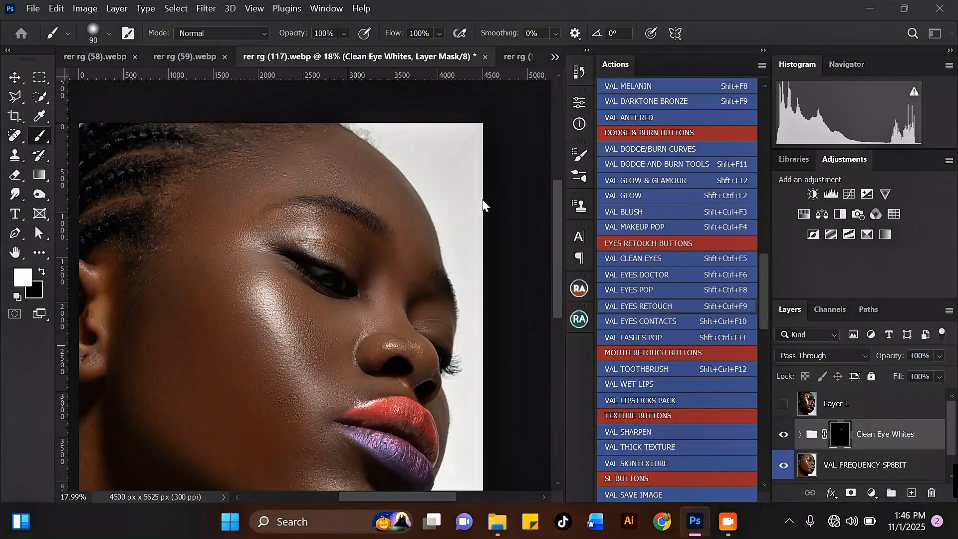
left_click(460, 237)
left_click(381, 202)
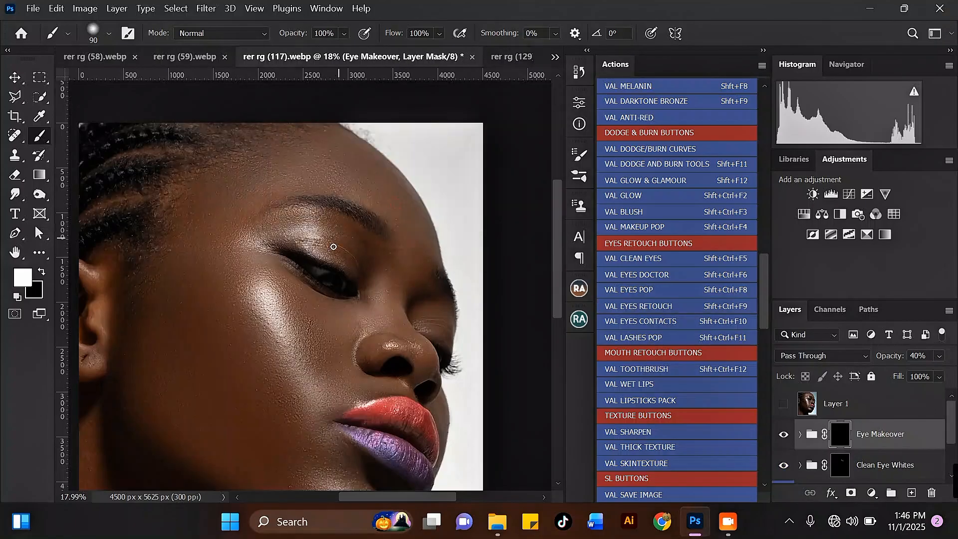
Paint the Eye Makeover mask over the eye, then select the layers down to VAL FREQUENCY SP8BIT.
scroll(316, 270, "up", 5)
key("bracketright")
key("bracketright")
scroll(304, 264, "up", 1)
key("bracketright")
key("bracketright")
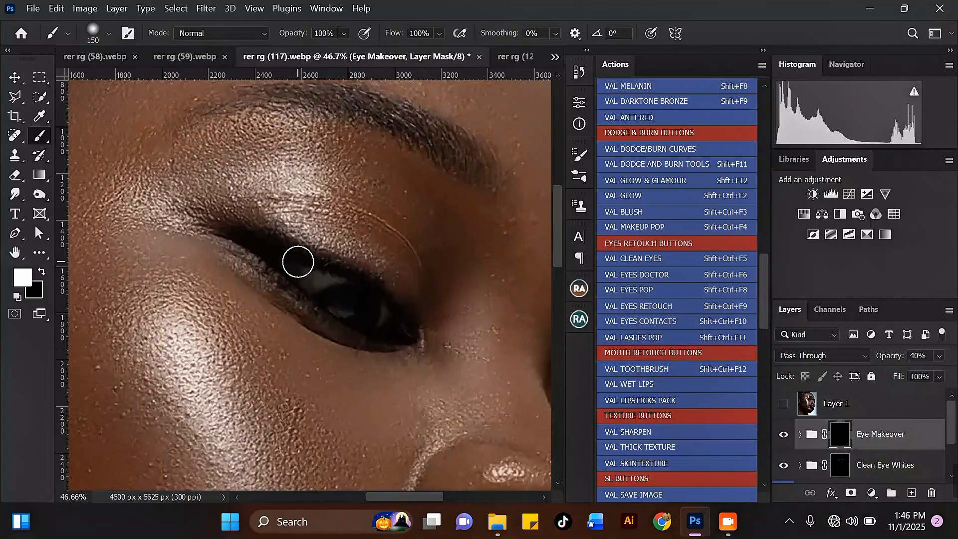
mouse_move(293, 265)
left_mouse_down()
mouse_move(387, 319)
mouse_move(280, 258)
mouse_move(370, 315)
left_mouse_up()
scroll(371, 315, "down", 4)
scroll(393, 234, "down", 6)
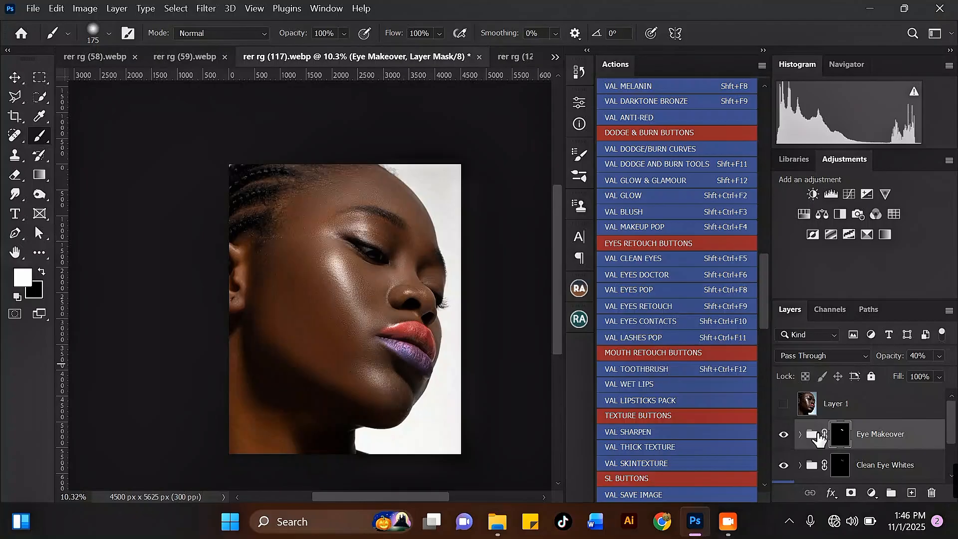
left_click_drag(953, 428, 954, 455)
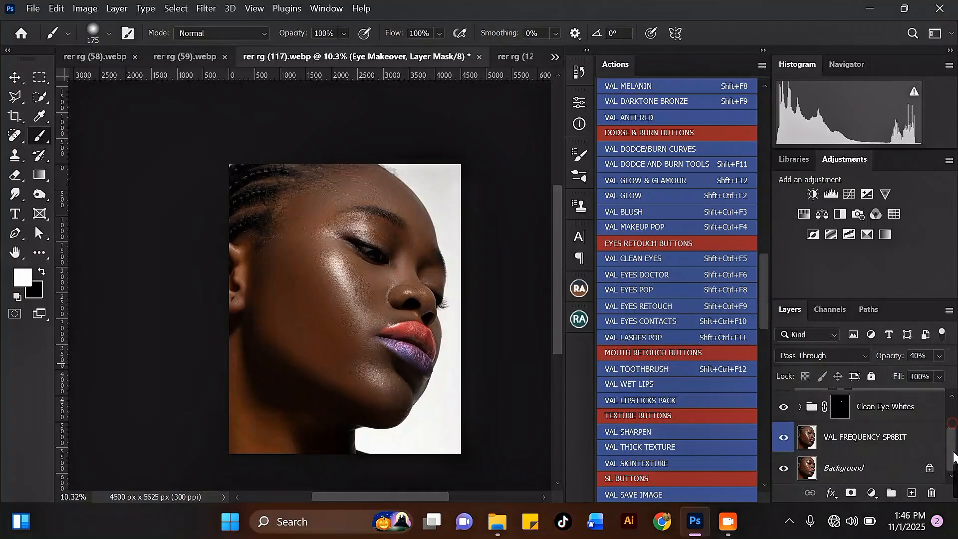
left_click(895, 446)
Merge the selected layers into one Eye Makeover layer and zoom out to the whole face.
key("ctrl+e")
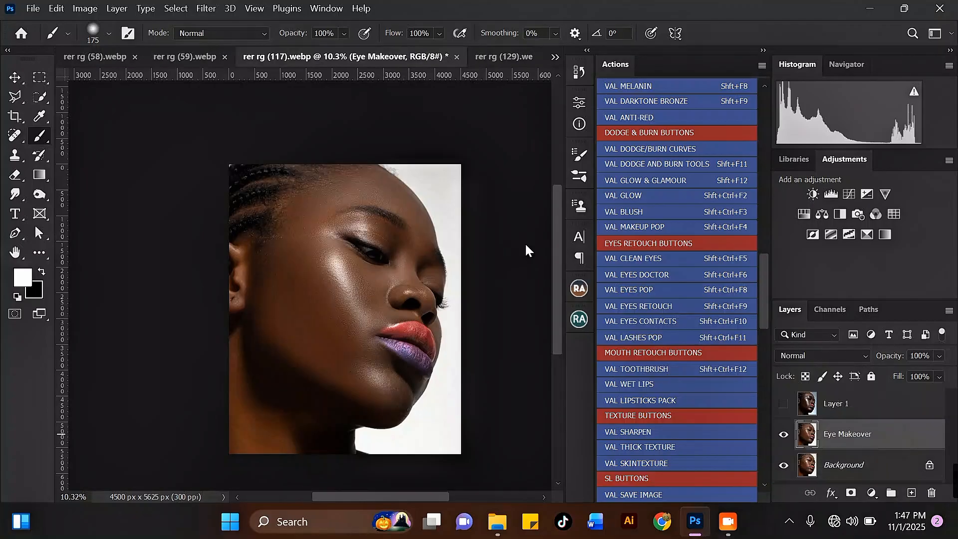
scroll(260, 239, "up", 2)
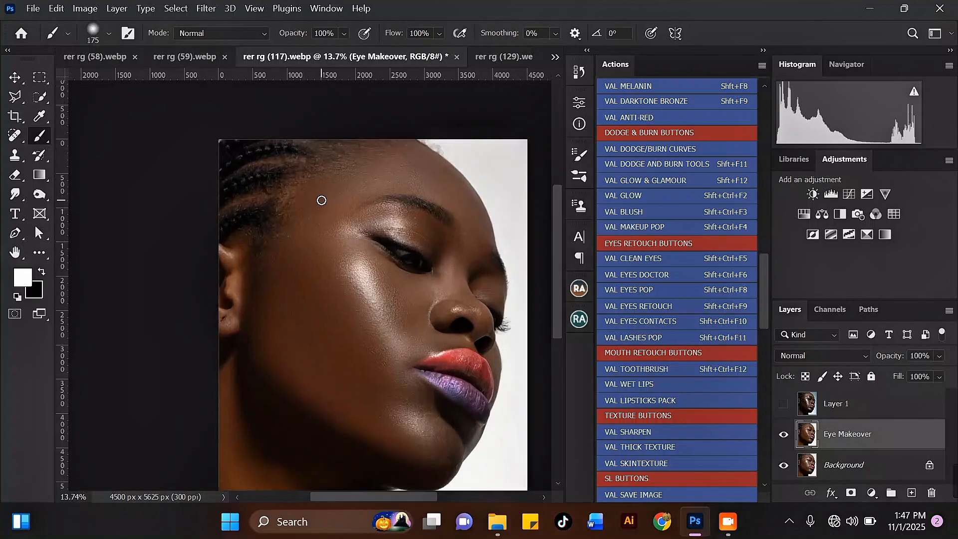
scroll(324, 198, "down", 2)
scroll(394, 278, "up", 3)
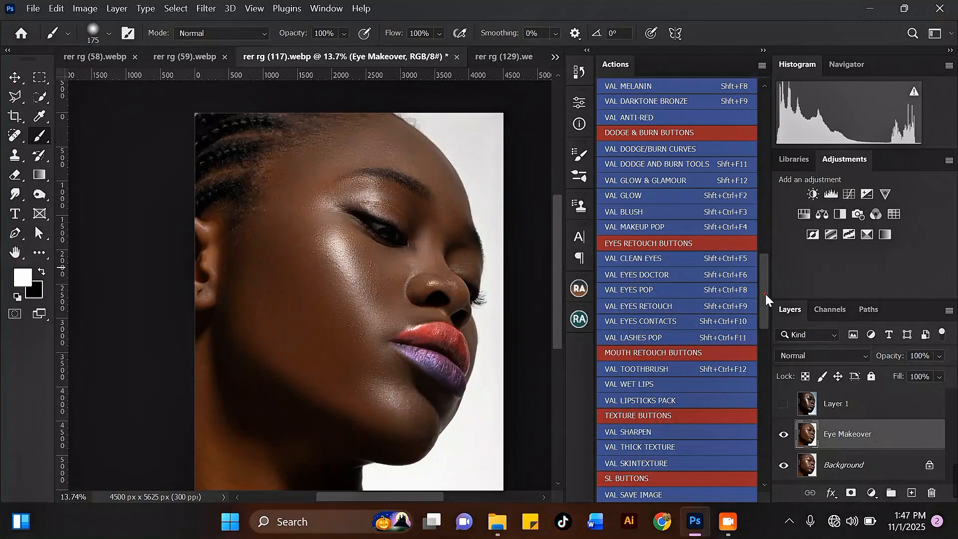
scroll(759, 227, "up", 6)
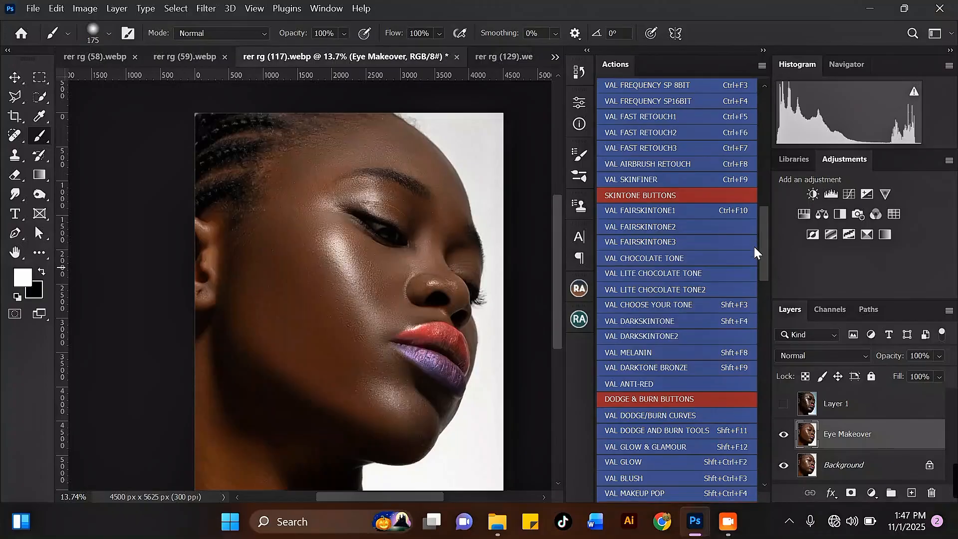
scroll(754, 248, "down", 1)
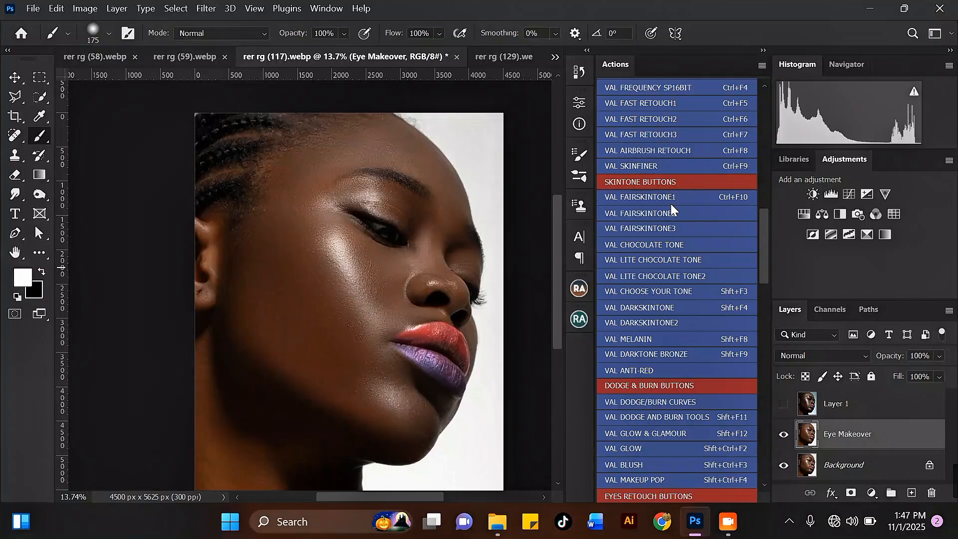
Play the VAL DARKSKINTONE action, continuing through all of its alert messages.
left_click(662, 306)
left_click(439, 226)
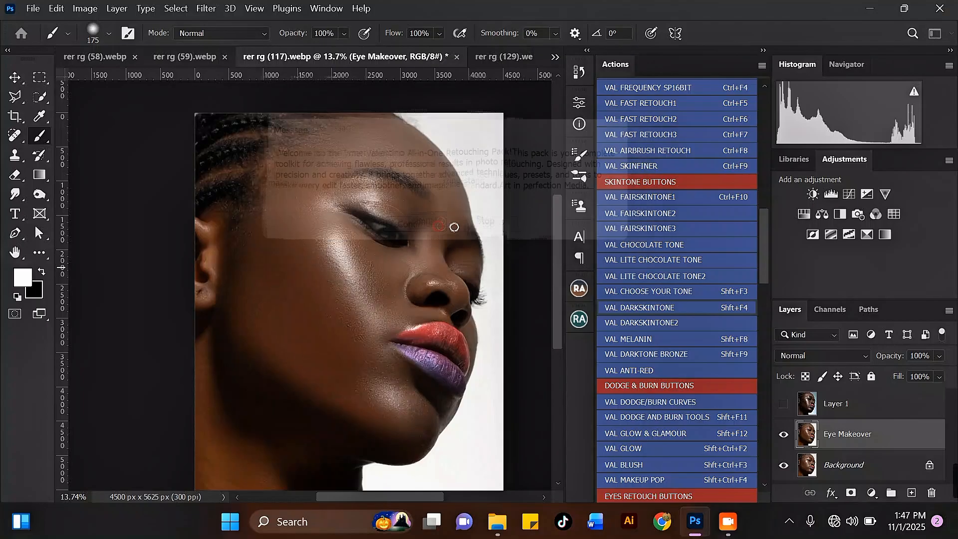
left_click(423, 214)
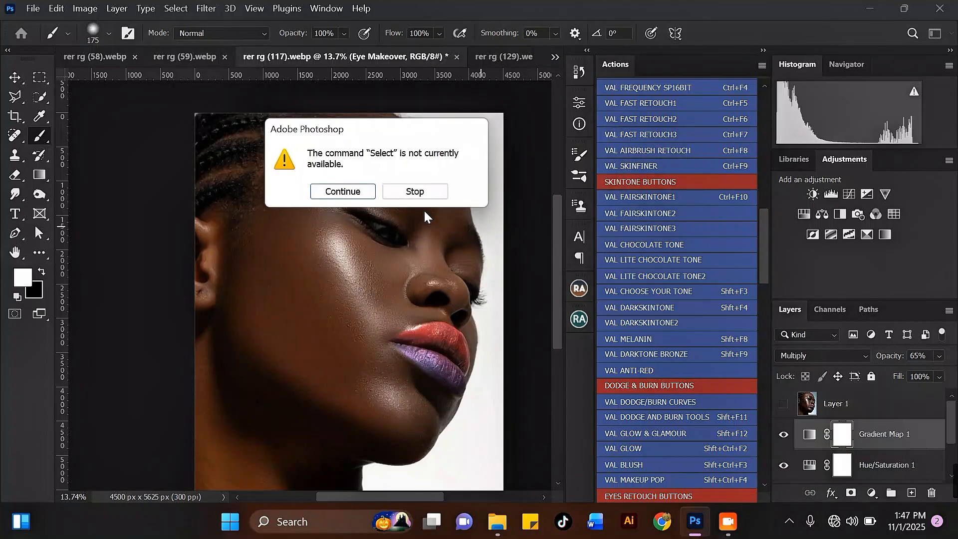
left_click(359, 190)
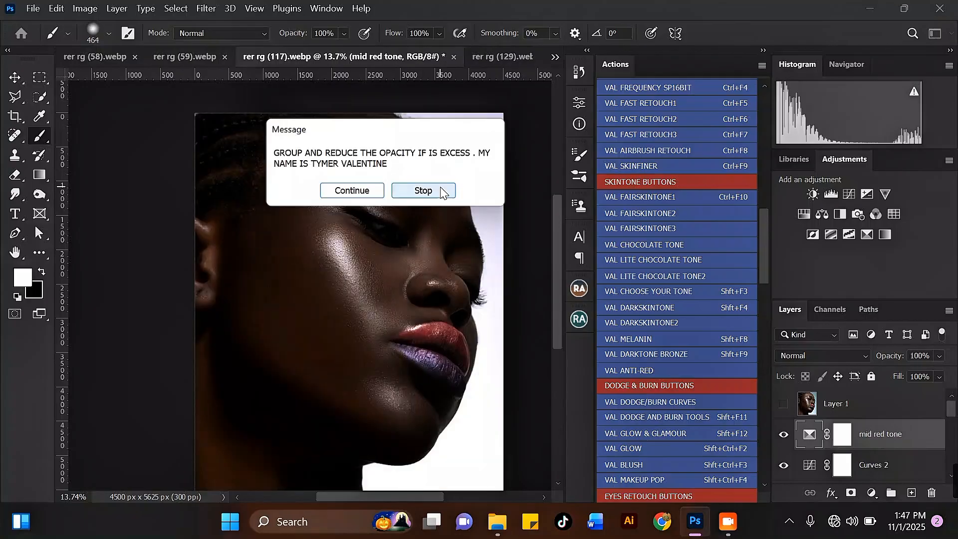
left_click(360, 190)
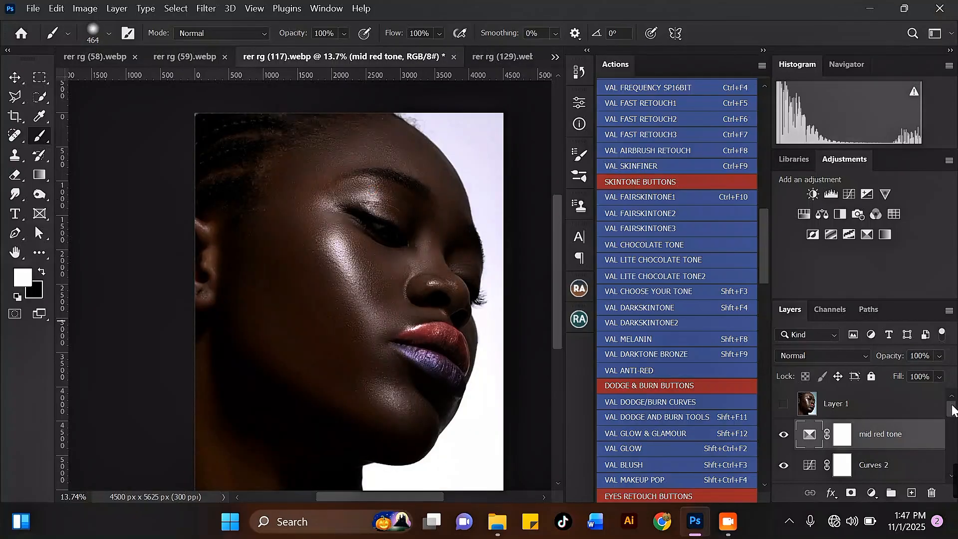
Group the tone adjustment layers through Hue/Saturation 1 and check the effect.
left_click_drag(952, 409, 942, 457)
left_click(907, 434)
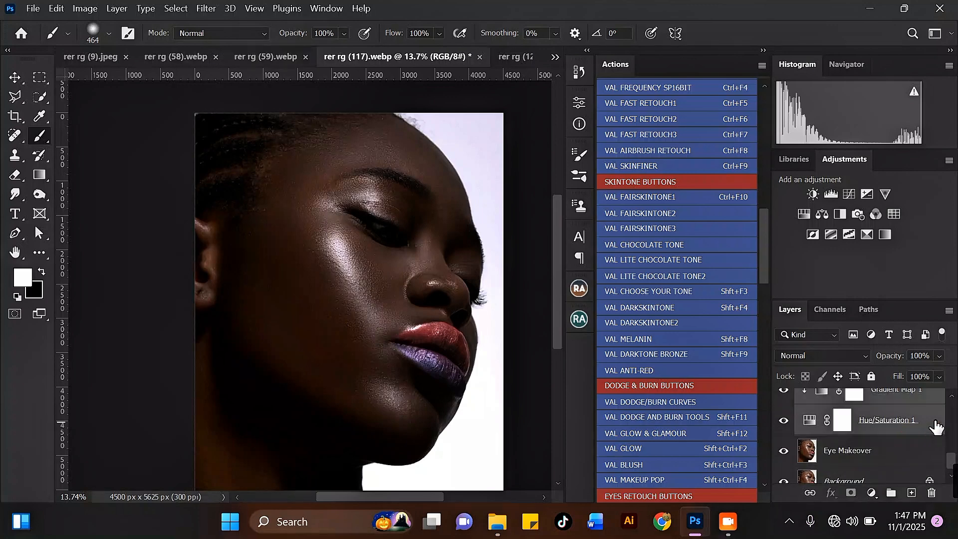
key("ctrl+g")
scroll(451, 260, "down", 3)
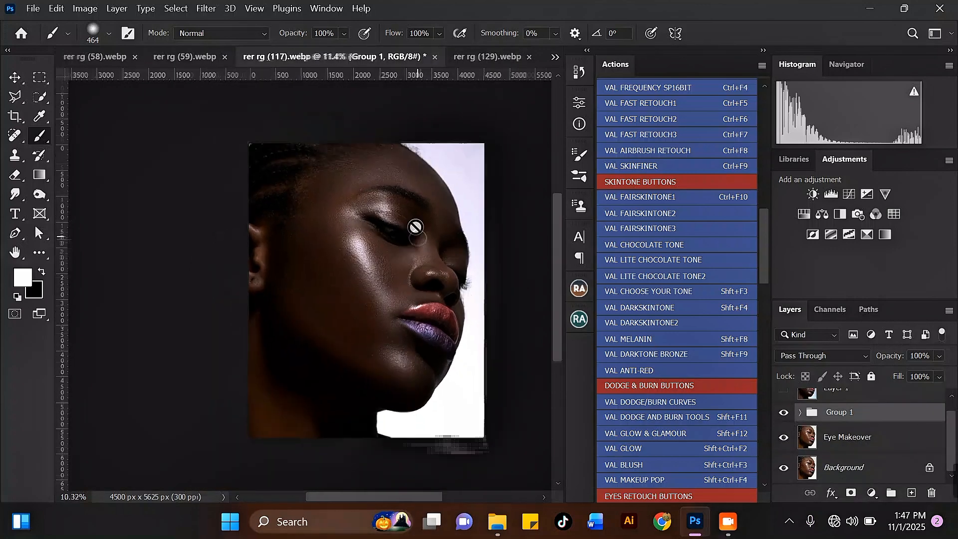
scroll(485, 268, "up", 1)
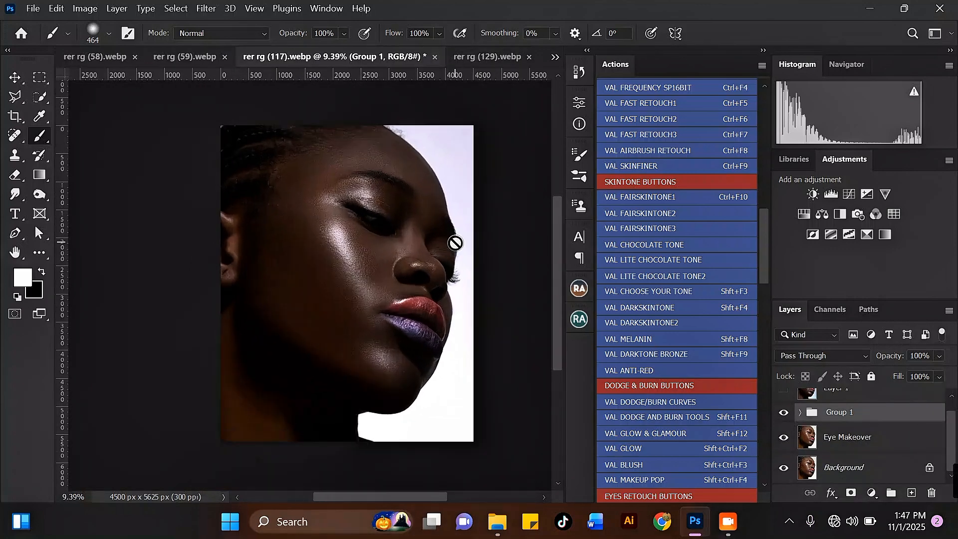
left_click(784, 413)
left_click(783, 413)
Set Group 1 opacity to 61% and select the Eye Makeover layer with it.
scroll(397, 232, "up", 1)
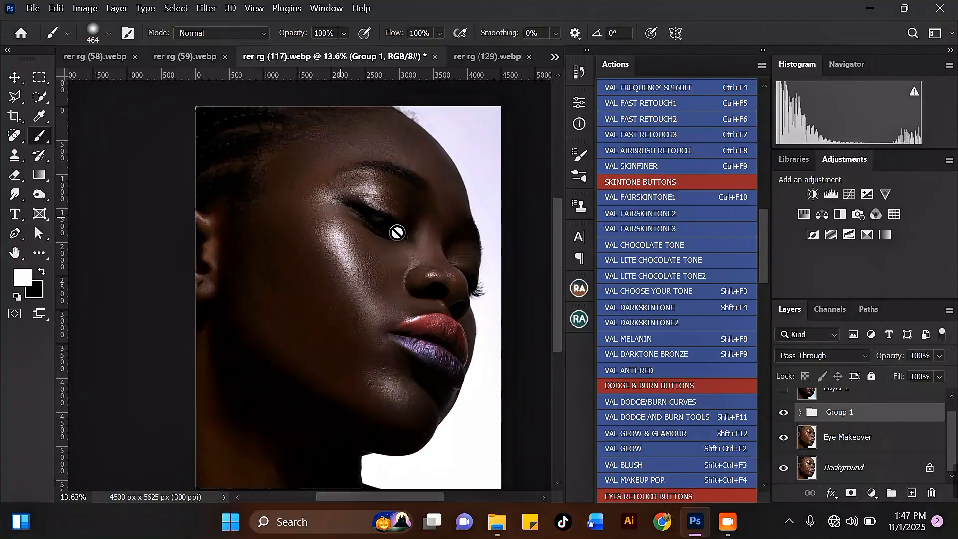
left_click(940, 356)
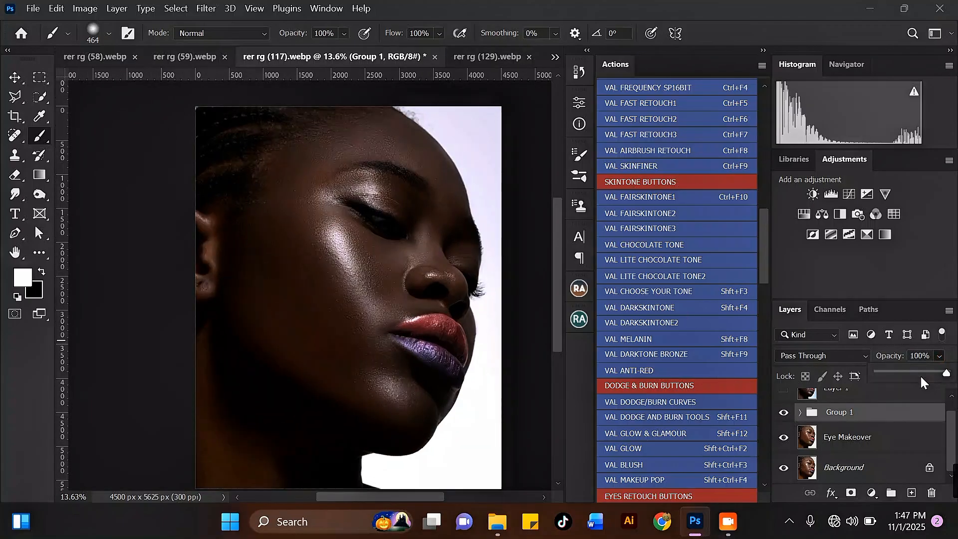
left_click(922, 373)
left_click_drag(923, 373, 920, 372)
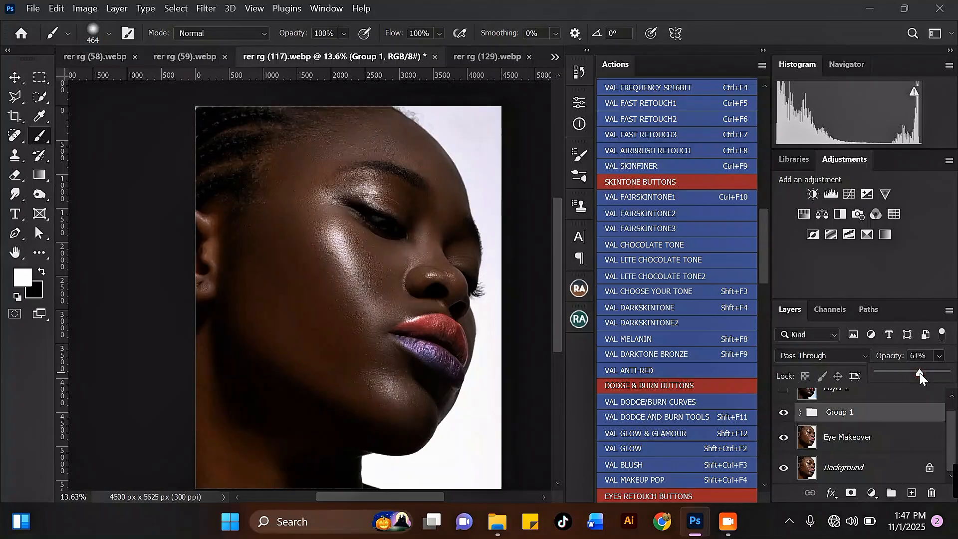
left_click(848, 438)
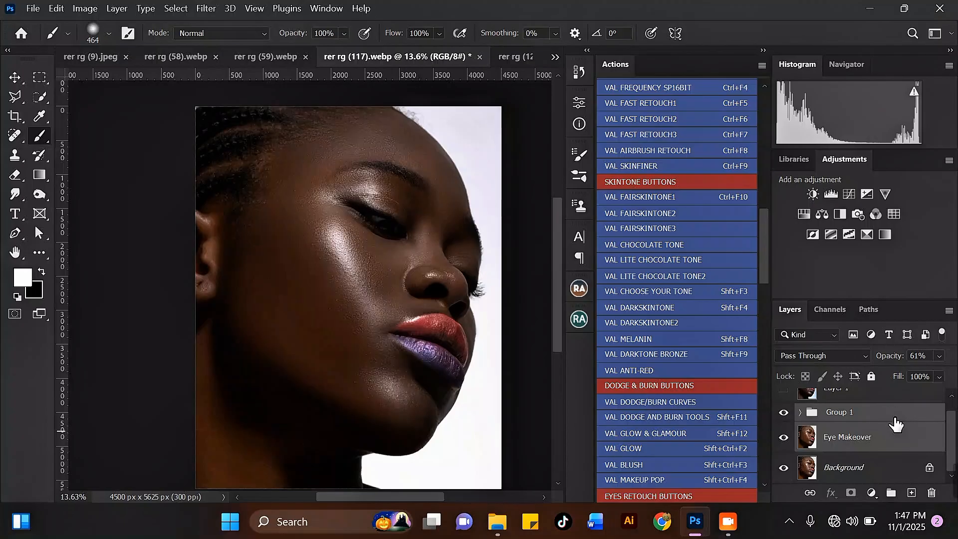
Duplicate Group 1 with Ctrl+J and launch Camera Raw Filter on Group 1 copy.
left_click(207, 9)
left_click(548, 143)
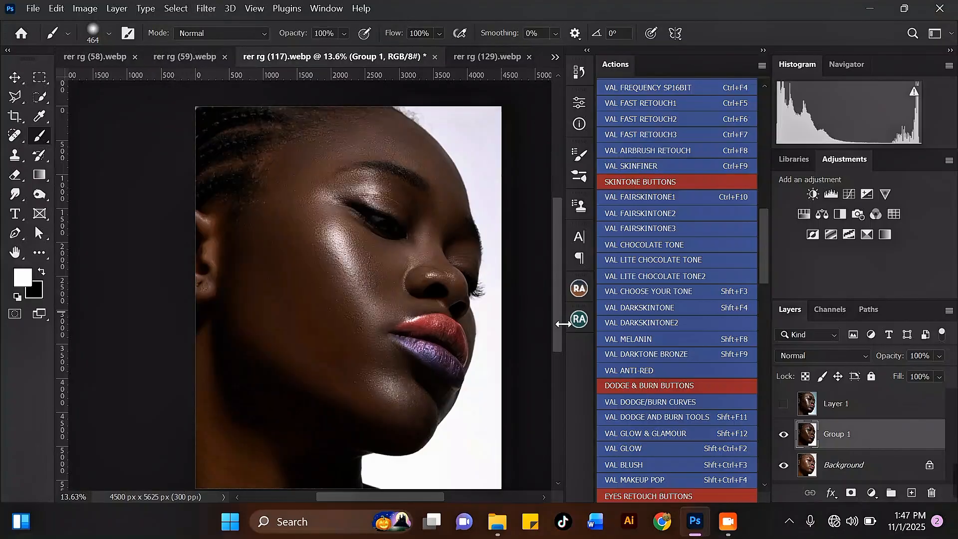
key("ctrl+j")
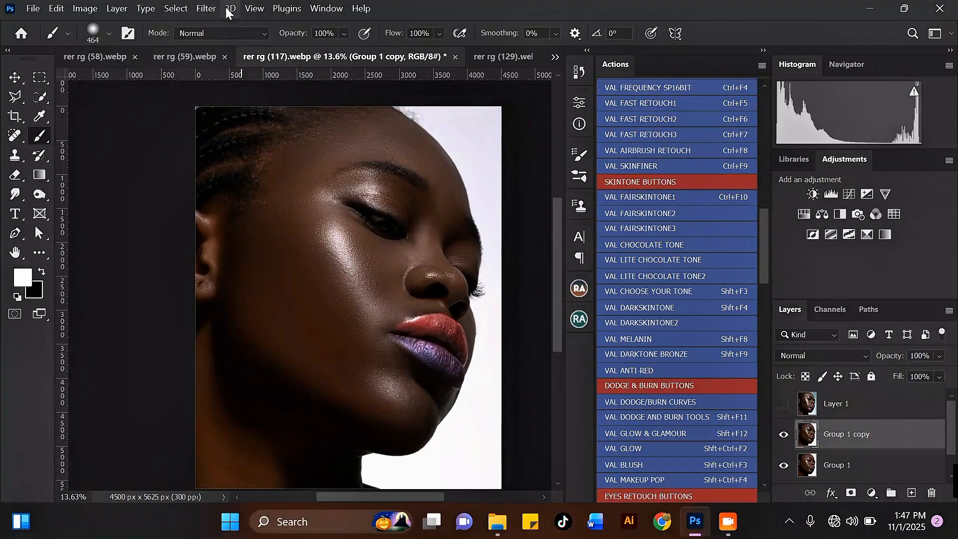
left_click(206, 8)
left_click(264, 111)
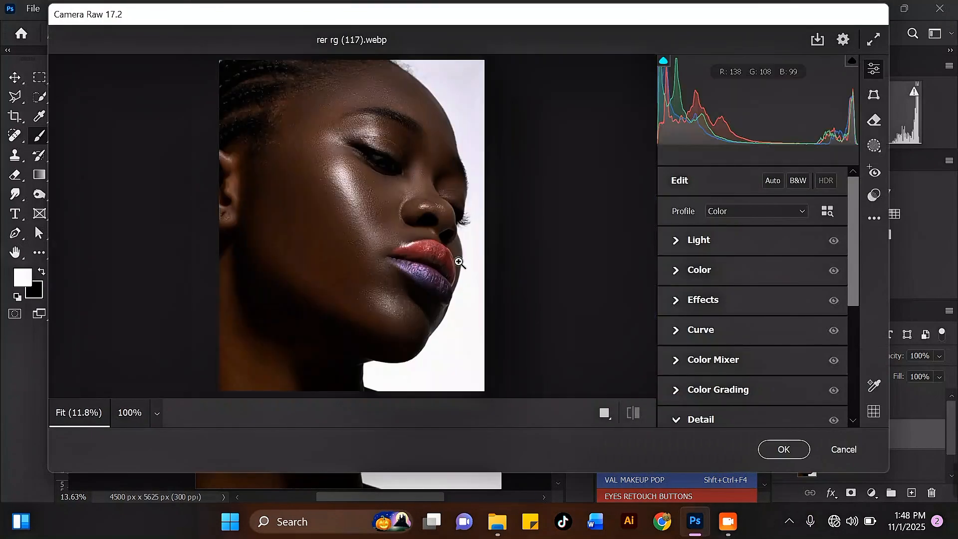
In side-by-side view, set Temperature -5, Vibrance +41 and Tint +3.
left_click(605, 412)
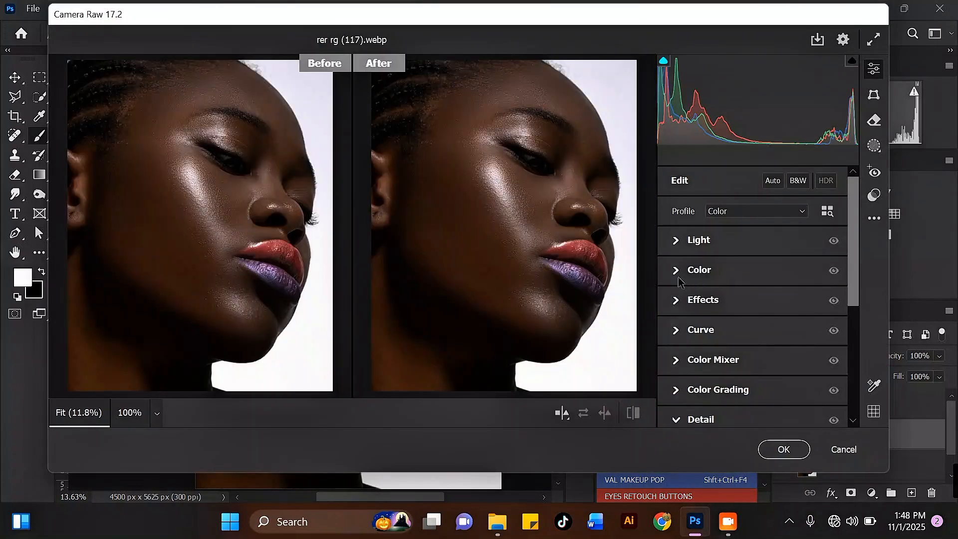
left_click(678, 278)
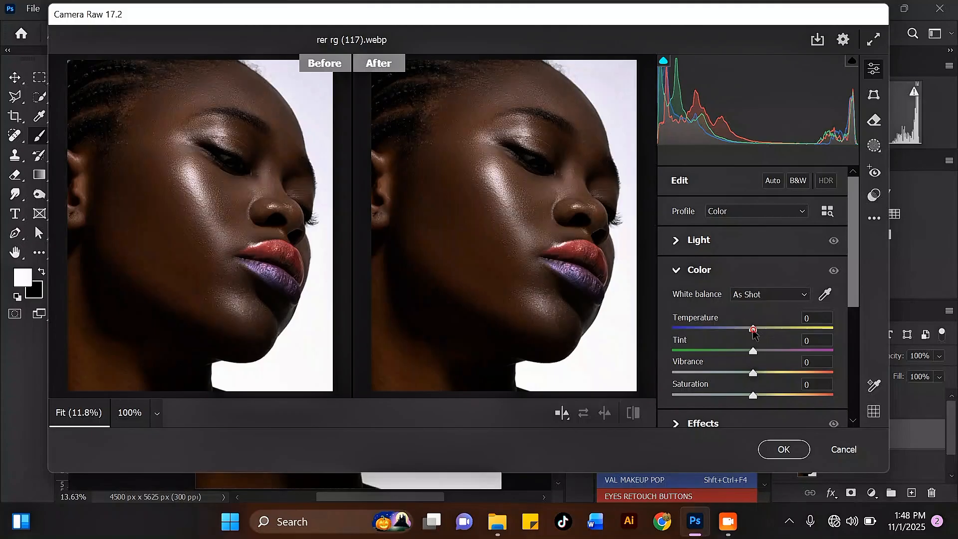
left_click_drag(754, 330, 749, 329)
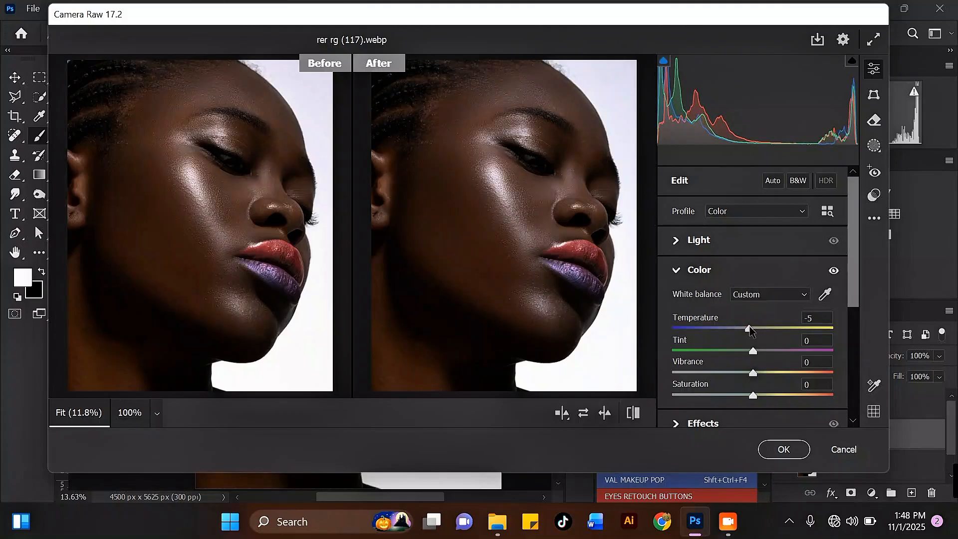
scroll(779, 320, "down", 2)
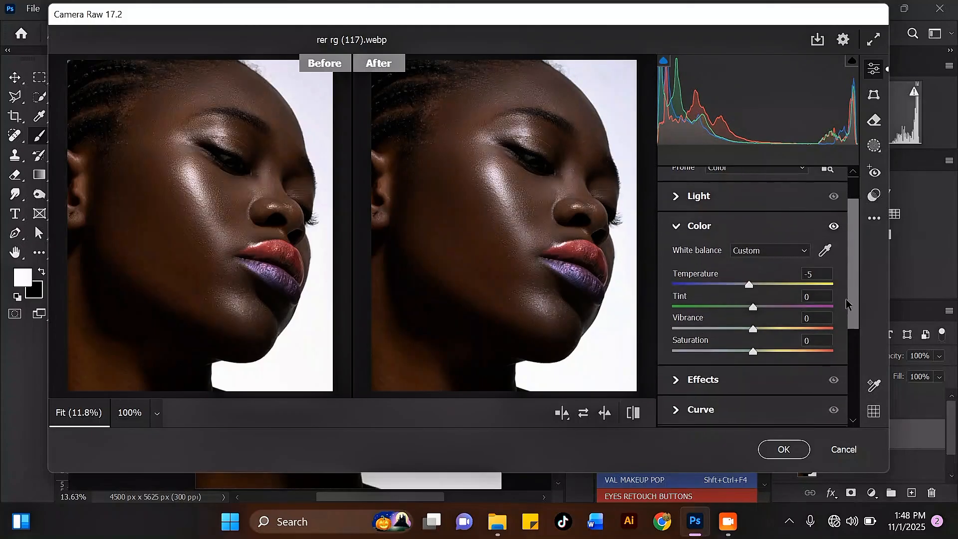
left_click_drag(753, 325, 788, 324)
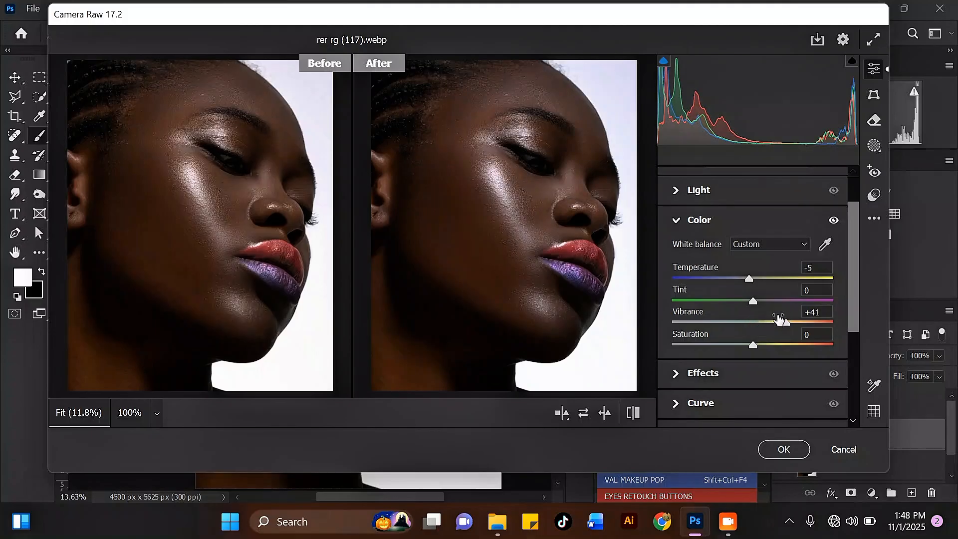
left_click_drag(753, 302, 756, 304)
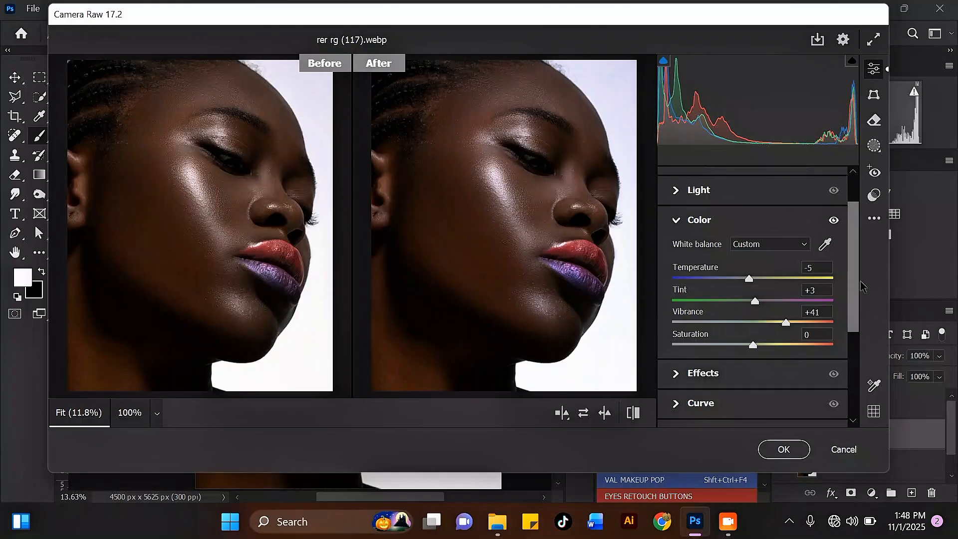
scroll(712, 289, "down", 4)
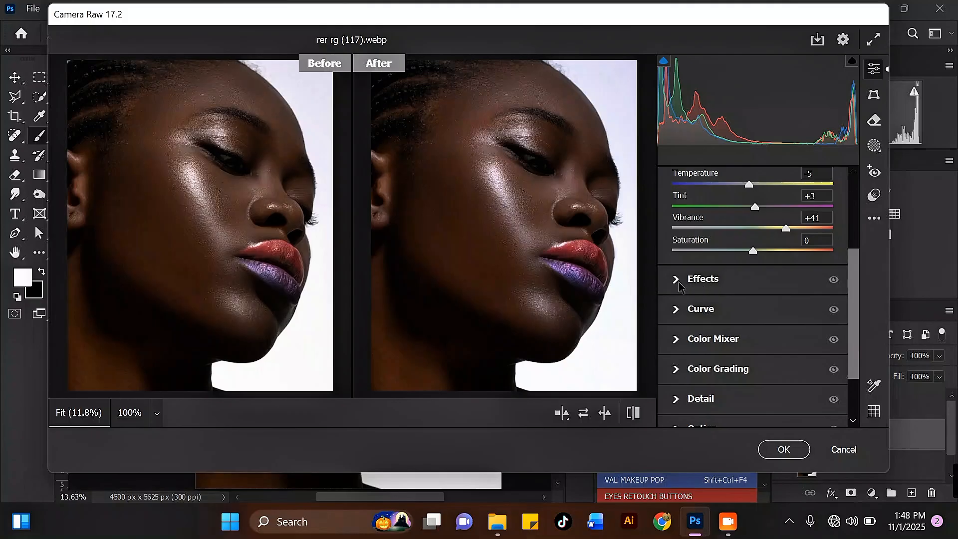
Increase Texture to +20 and add Sharpening of about 19.
left_click(679, 284)
left_click_drag(755, 234, 771, 238)
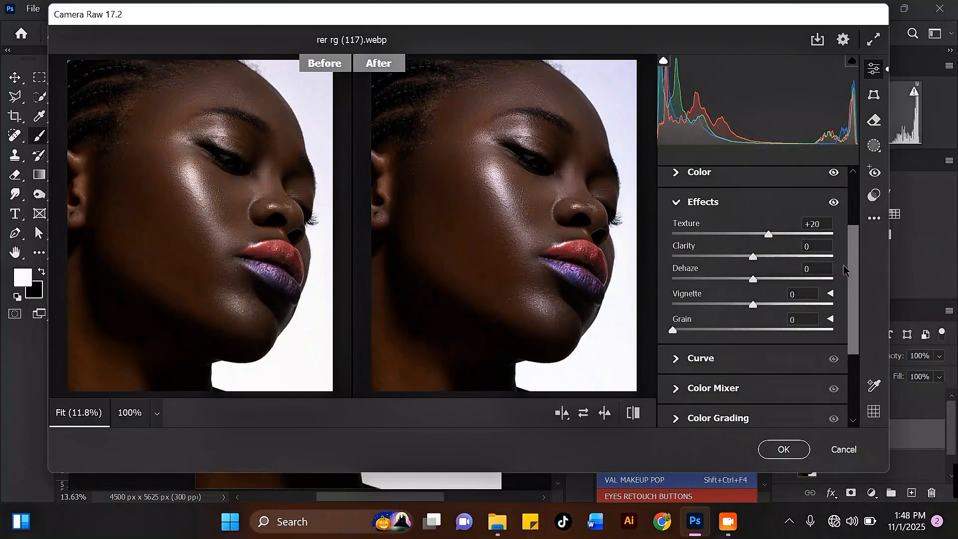
left_click_drag(857, 291, 865, 363)
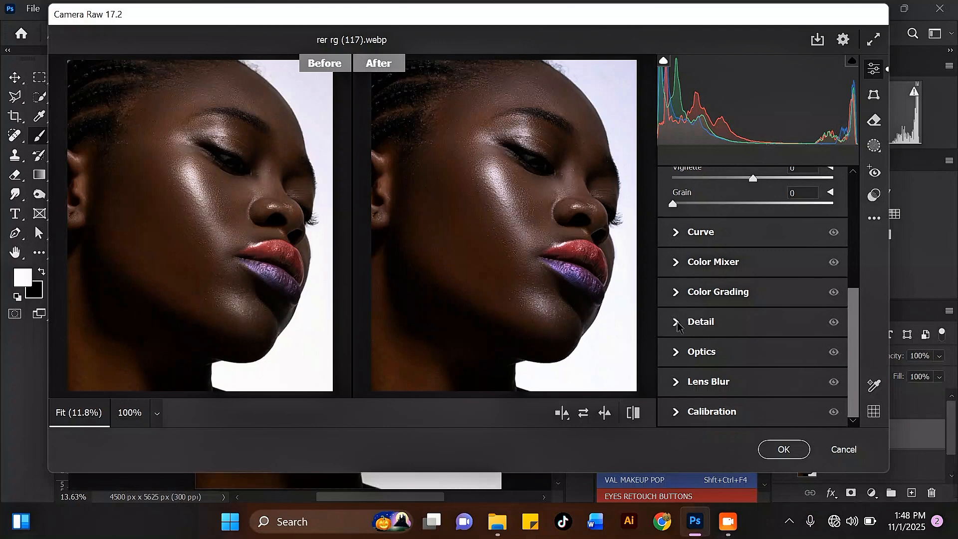
left_click(701, 323)
left_click_drag(673, 270, 695, 270)
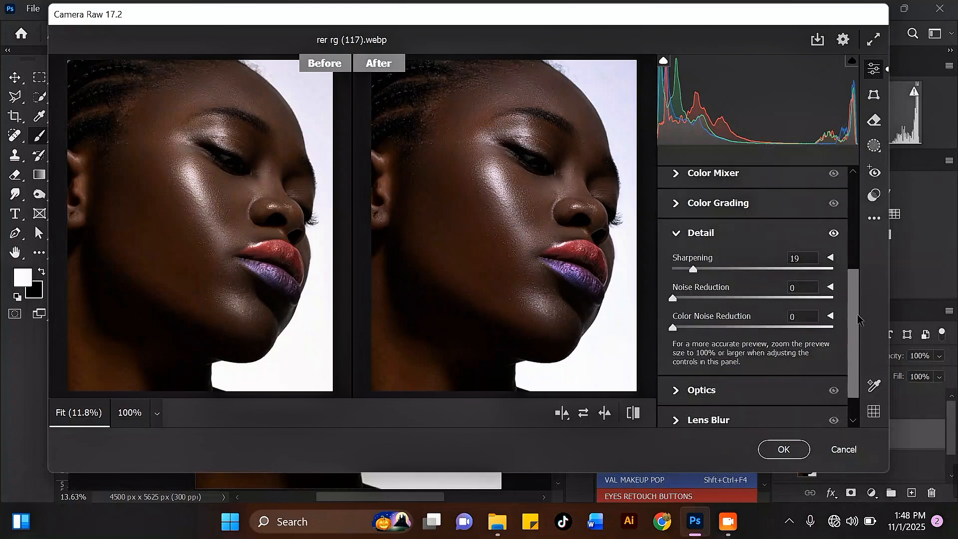
Boost Calibration Blue Primary saturation to +34 and apply the Camera Raw adjustments.
left_click_drag(858, 317, 850, 427)
left_click(698, 412)
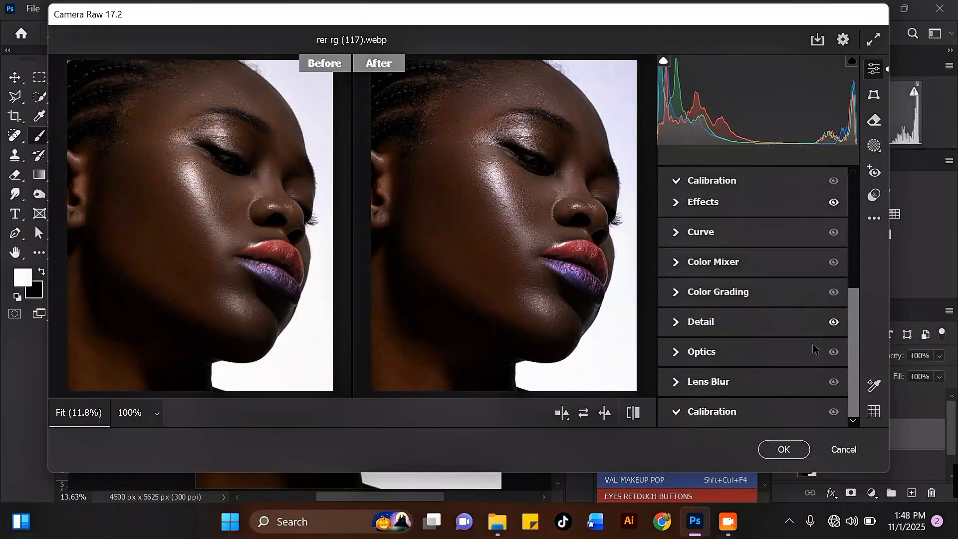
scroll(863, 374, "down", 2)
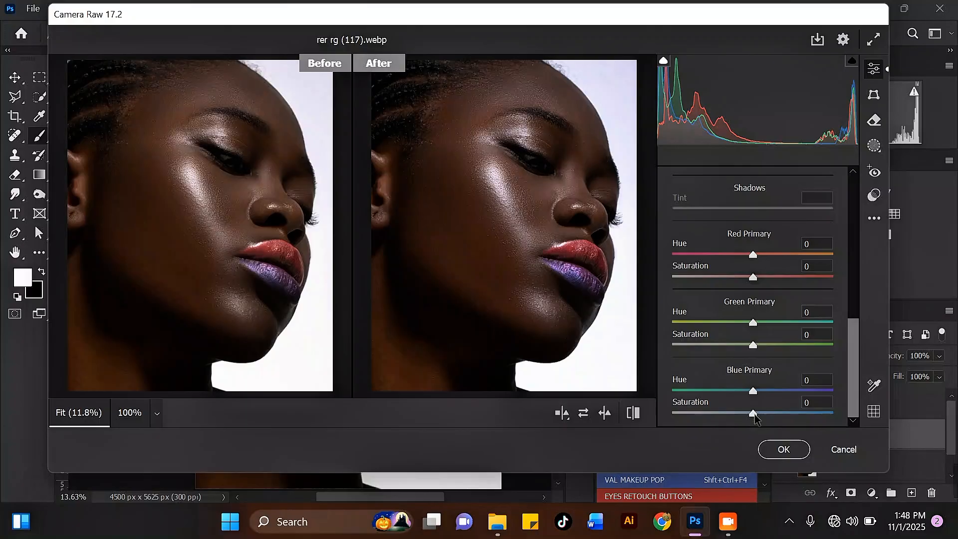
left_click_drag(755, 417, 758, 399)
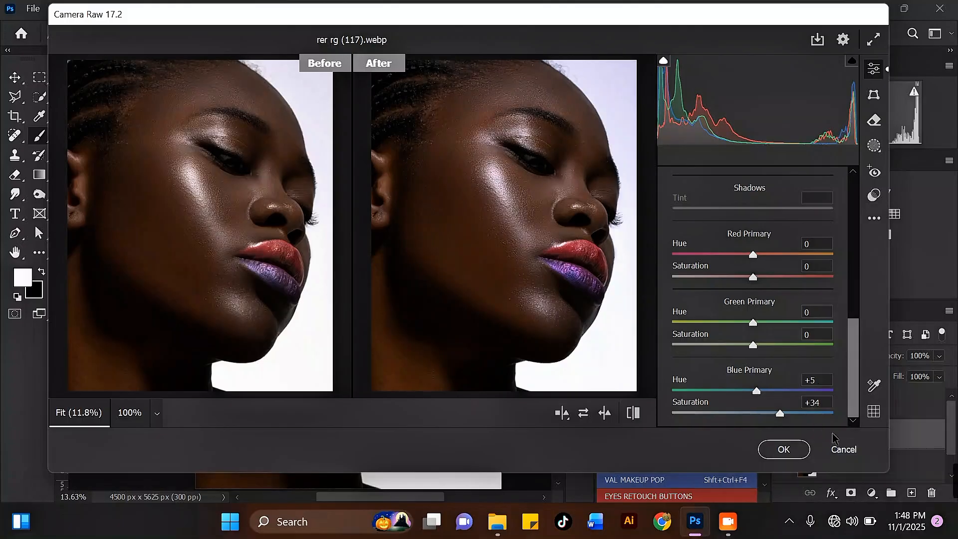
left_click(784, 449)
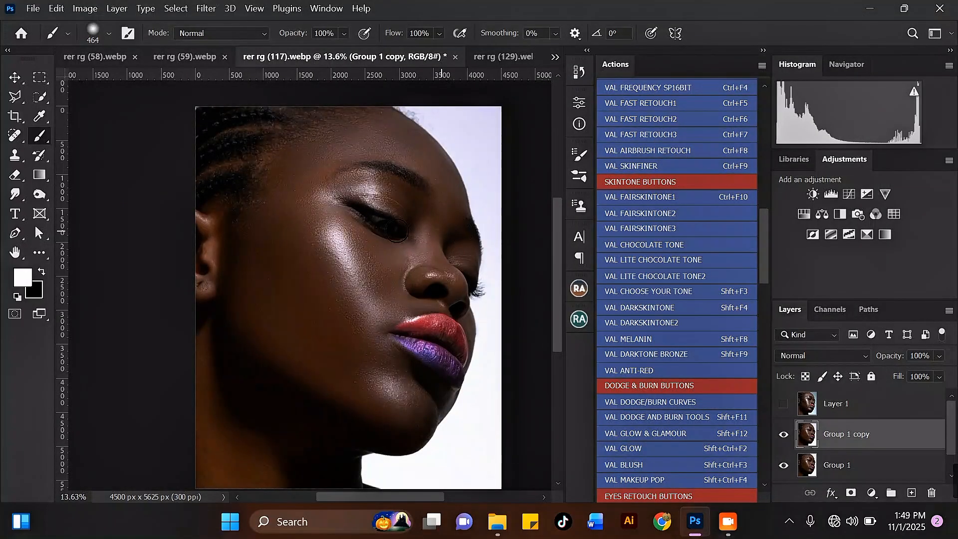
Select Group 1 with Group 1 copy and merge them with Ctrl+E.
scroll(368, 263, "up", 5)
scroll(345, 191, "down", 4)
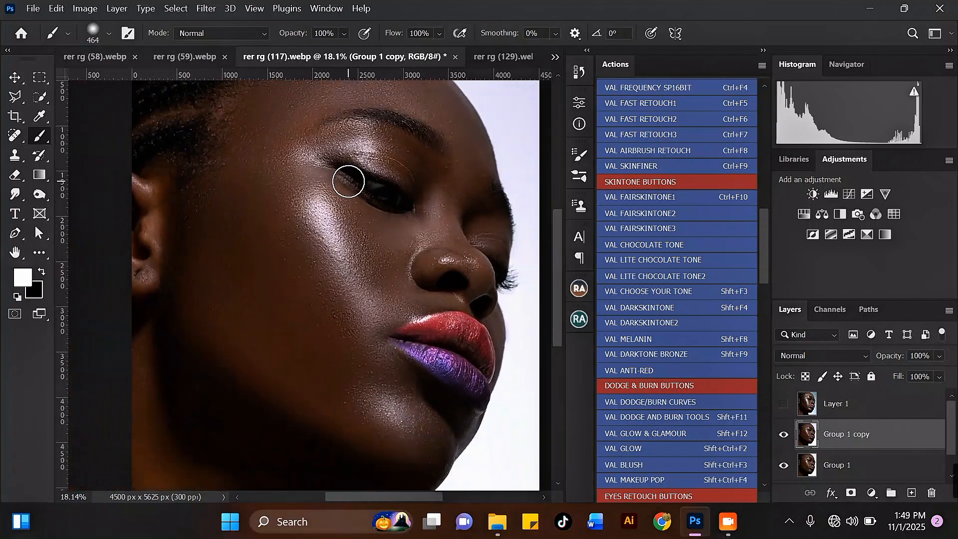
scroll(423, 278, "up", 1)
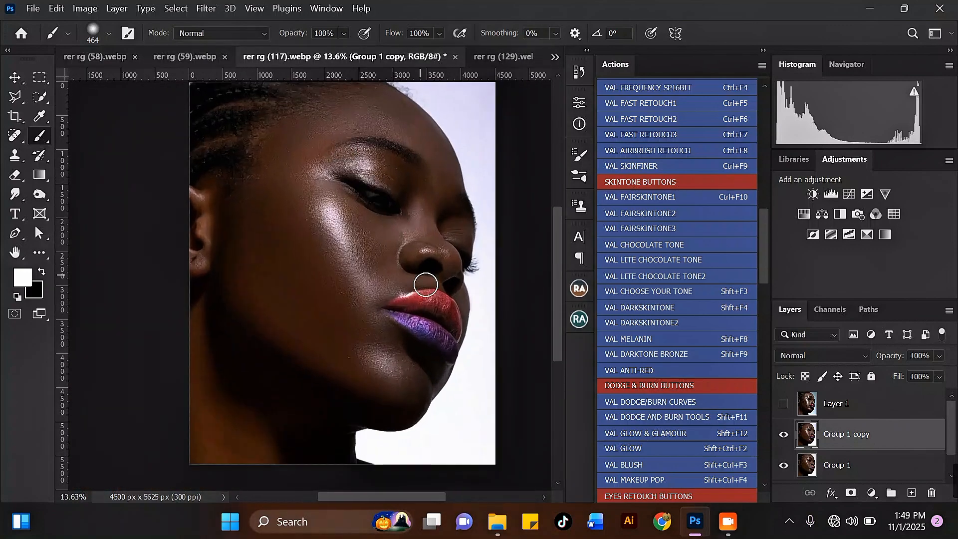
scroll(434, 314, "down", 2)
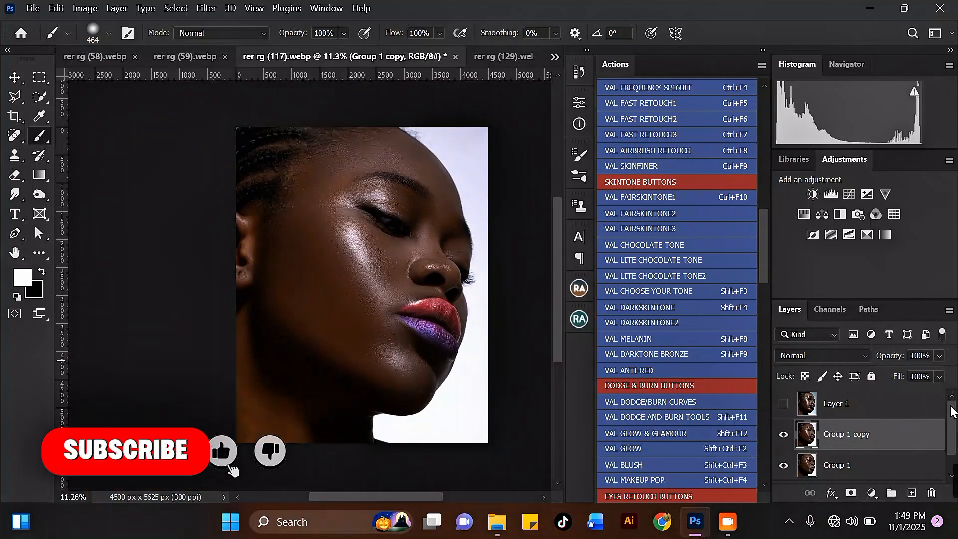
scroll(881, 439, "down", 1)
left_click(882, 449, "shift")
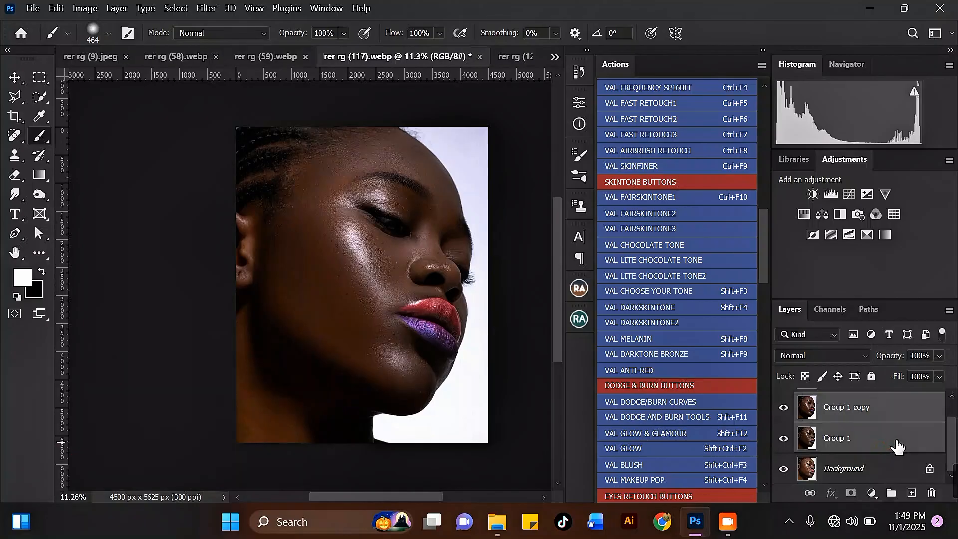
key("ctrl+e")
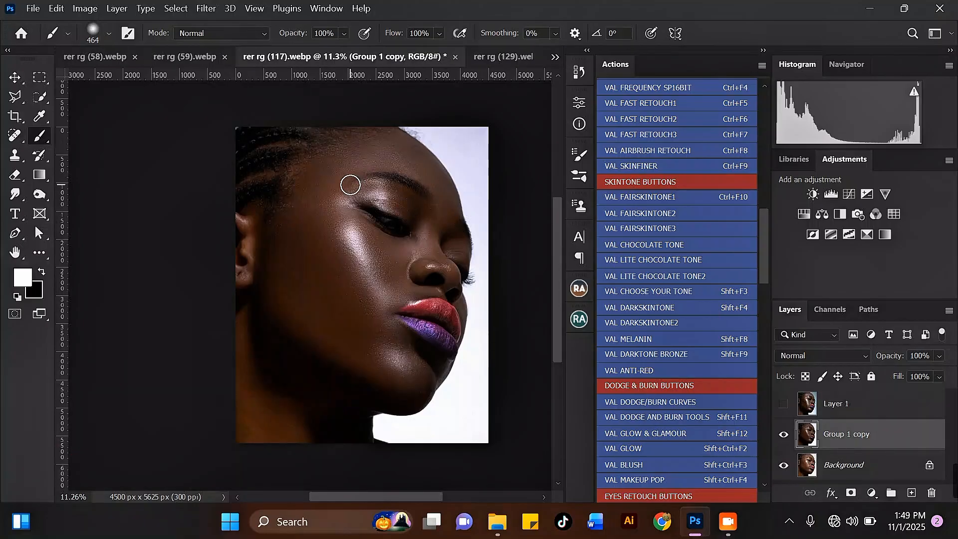
Toggle the merged layer's visibility twice to compare the retouch against the original.
scroll(349, 183, "up", 2)
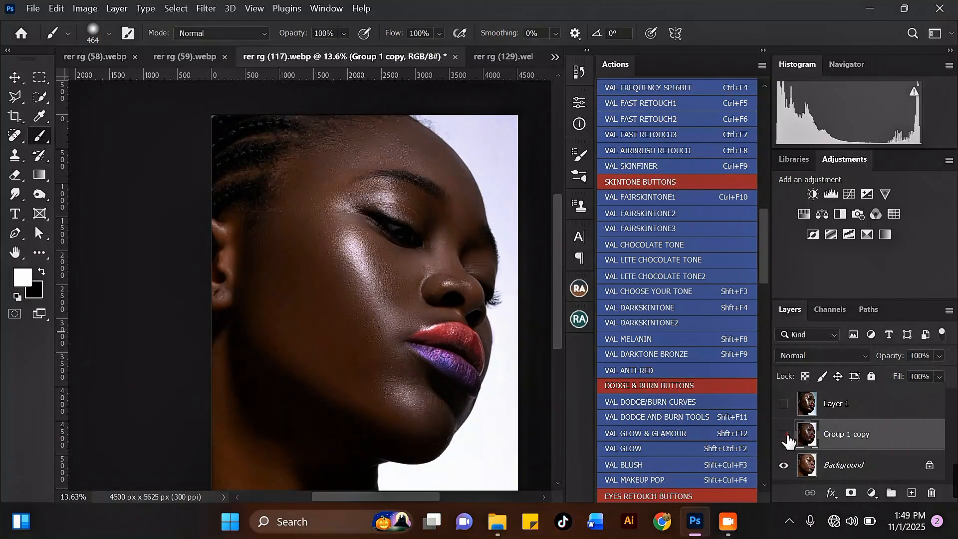
left_click(785, 434)
left_click(785, 435)
scroll(369, 252, "up", 3)
scroll(369, 256, "down", 1)
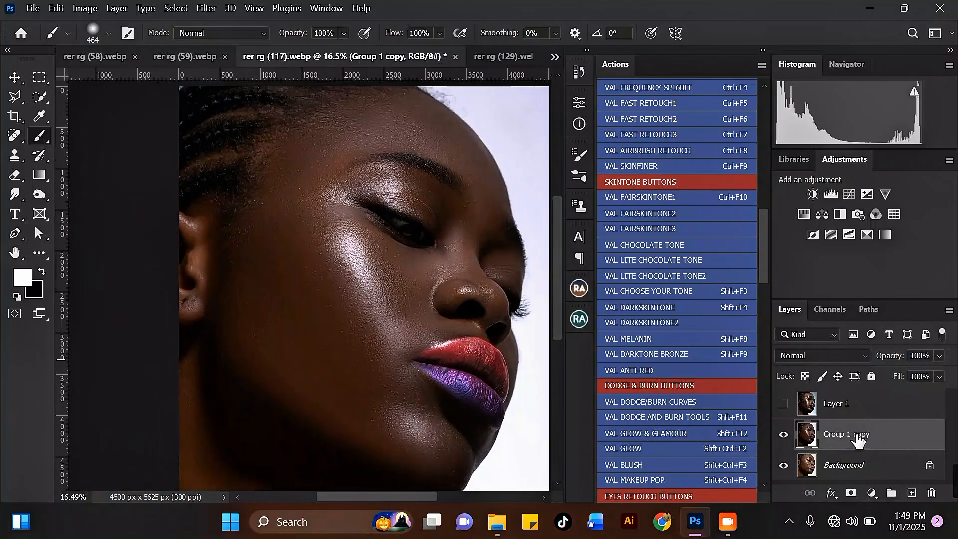
left_click(785, 434)
left_click(785, 435)
Switch to the Move tool for the merged Group 1 copy layer.
left_click(14, 78)
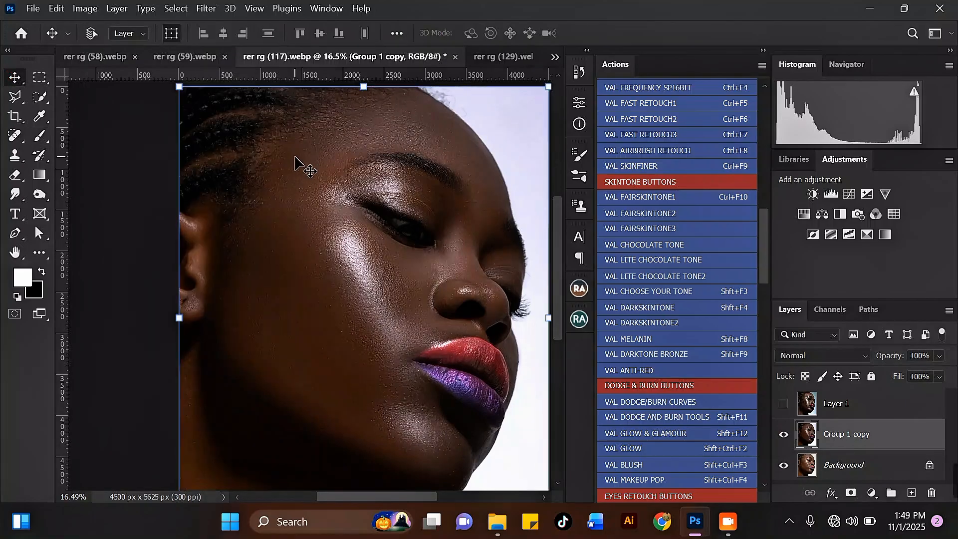
scroll(310, 189, "down", 3)
scroll(316, 203, "up", 3)
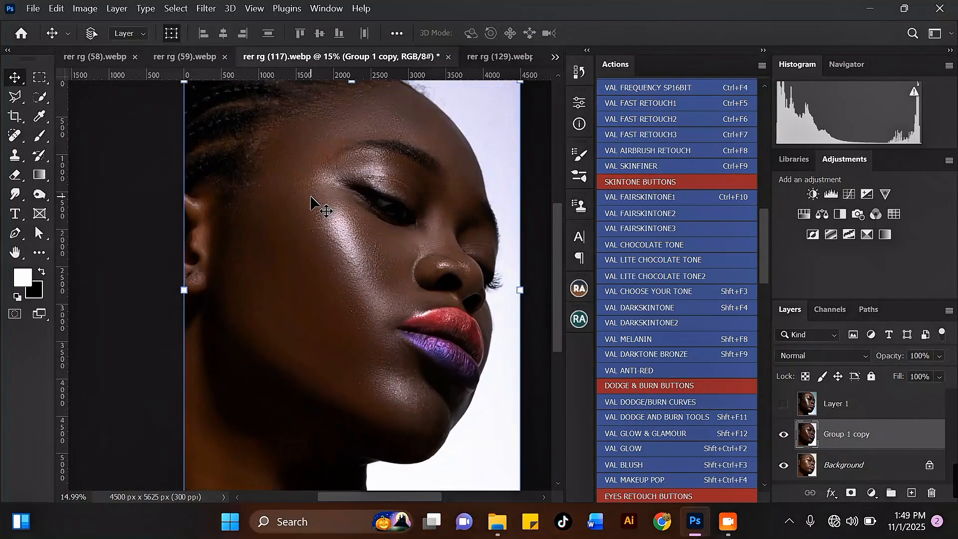
scroll(370, 187, "down", 2)
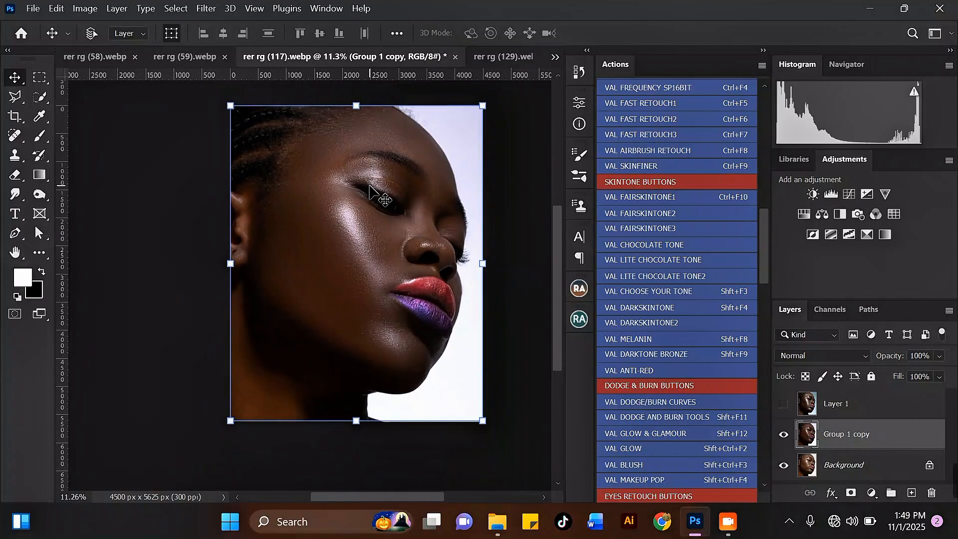
scroll(386, 113, "up", 2)
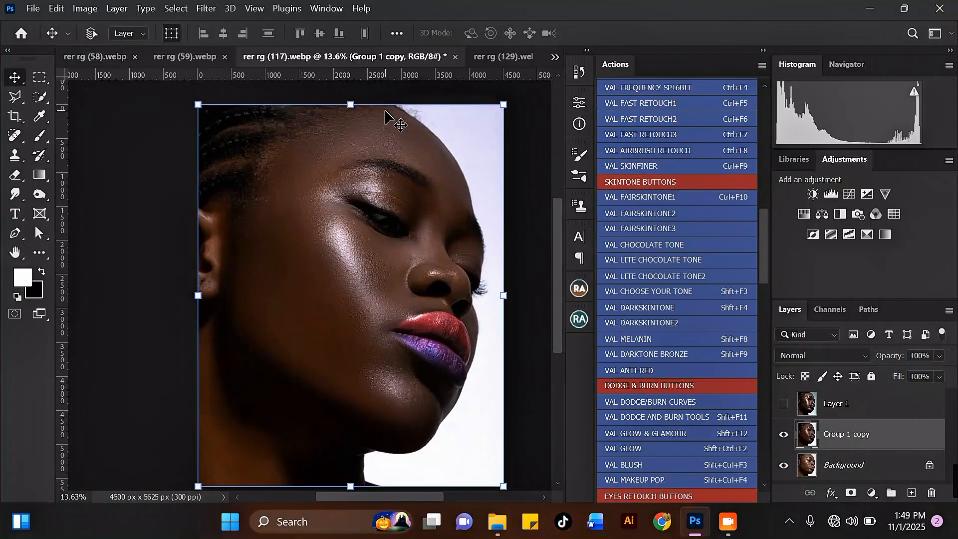
mouse_move(768, 238)
left_mouse_down()
mouse_move(774, 322)
mouse_move(768, 118)
mouse_move(757, 233)
mouse_move(777, 436)
mouse_move(762, 367)
mouse_move(753, 206)
mouse_move(770, 118)
left_mouse_up()
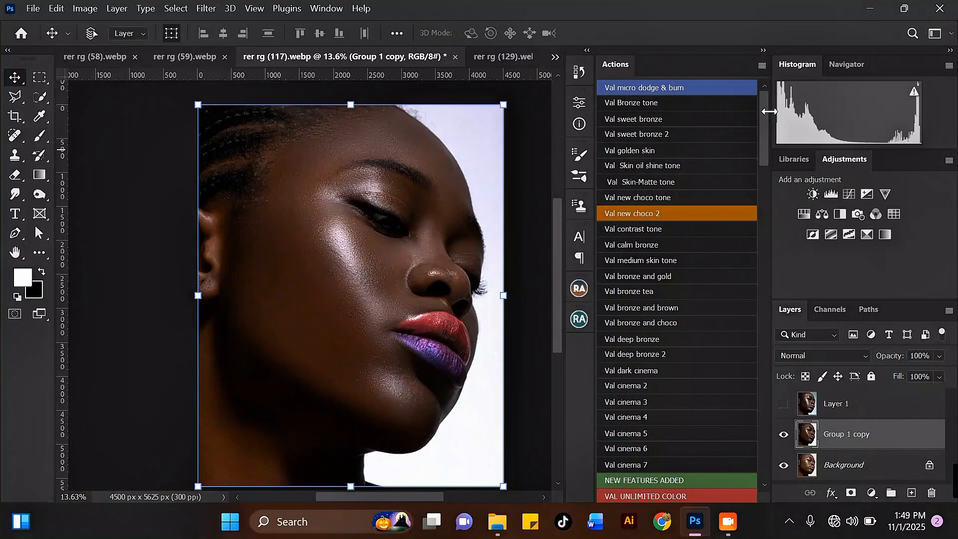